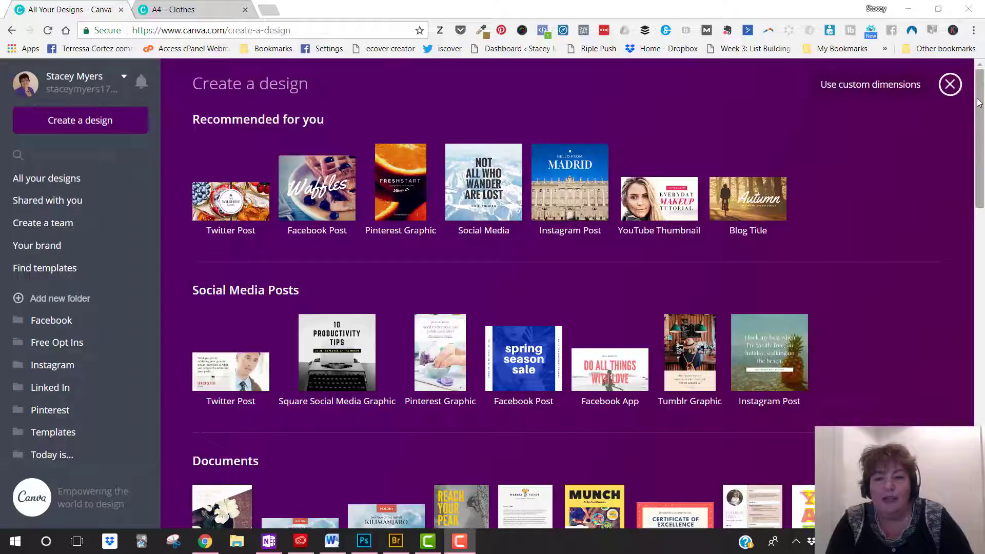
Scroll down to the Documents formats to find A4 at 21 × 29.7 cm
scroll(363, 150, down, 3)
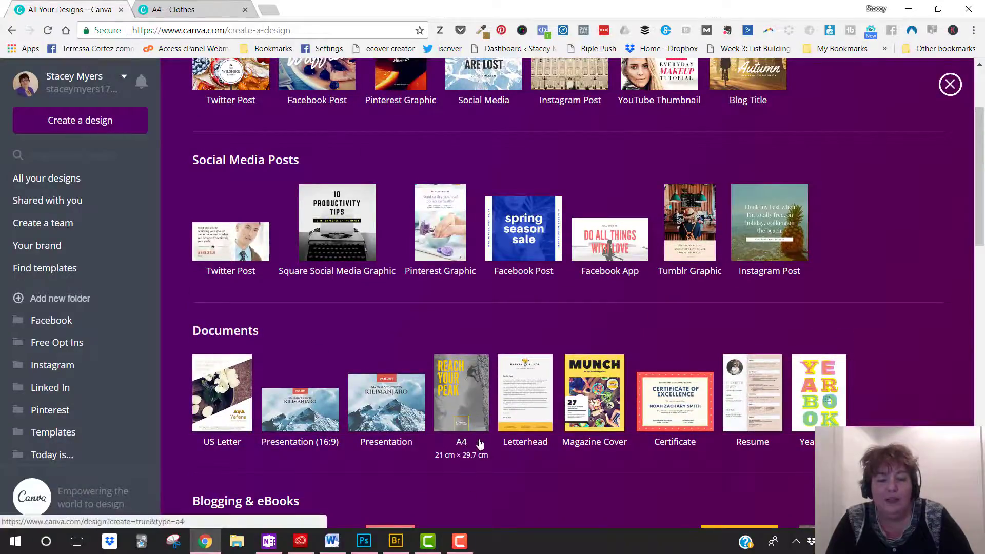
Start a new A4 design and apply the purple Weekly Agenda layout
click(468, 393)
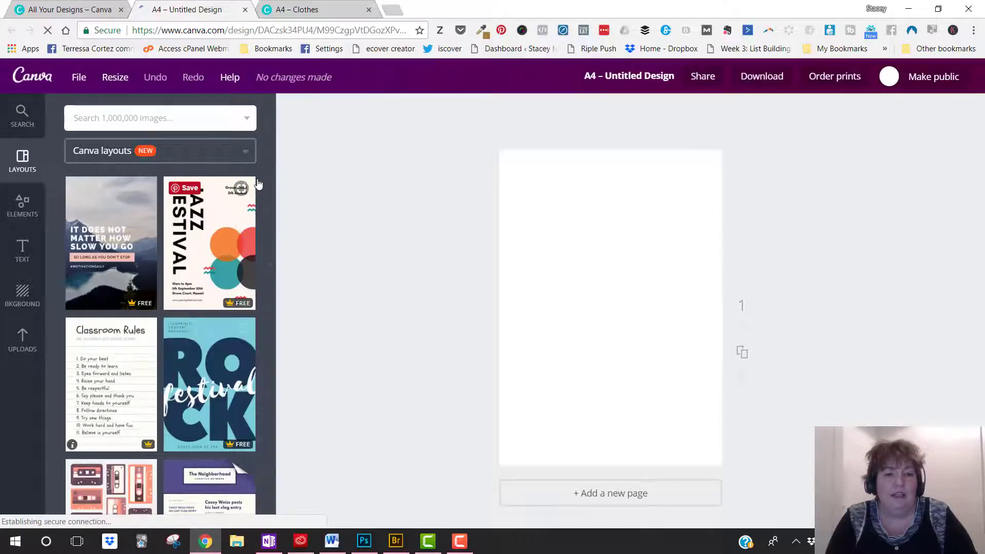
drag(270, 187, 275, 334)
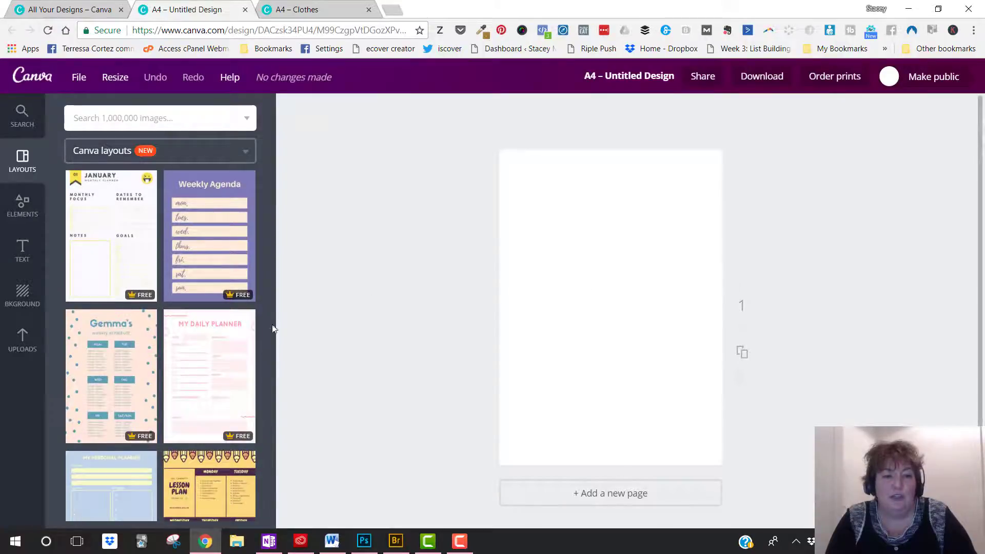
click(201, 227)
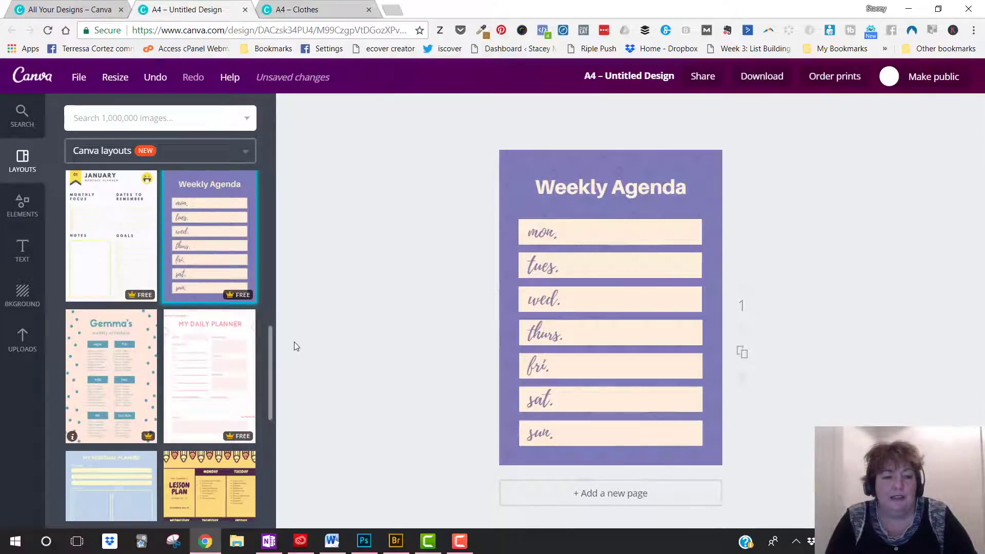
Browse the Layouts panel, checking the collection and sorting options without changing them
drag(270, 338, 268, 452)
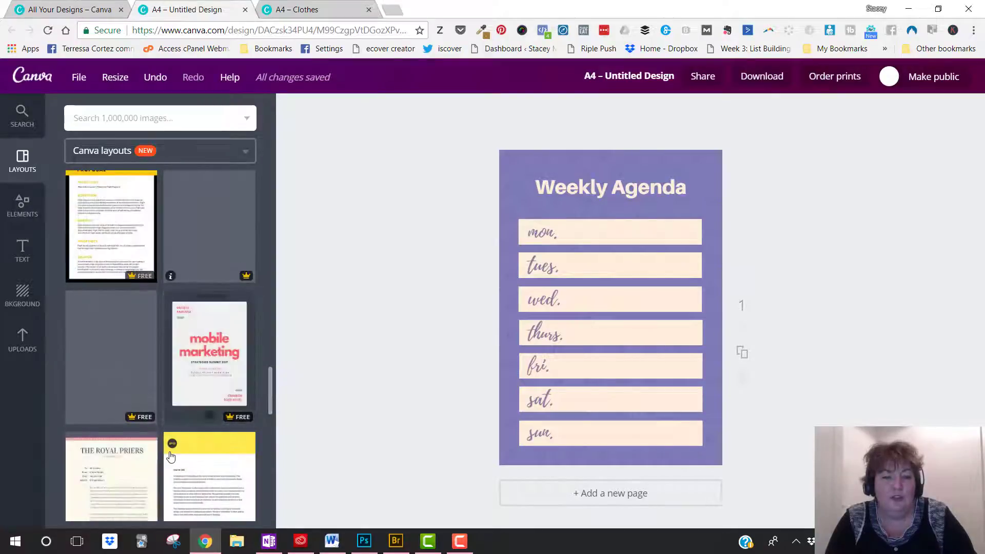
drag(270, 387, 249, 149)
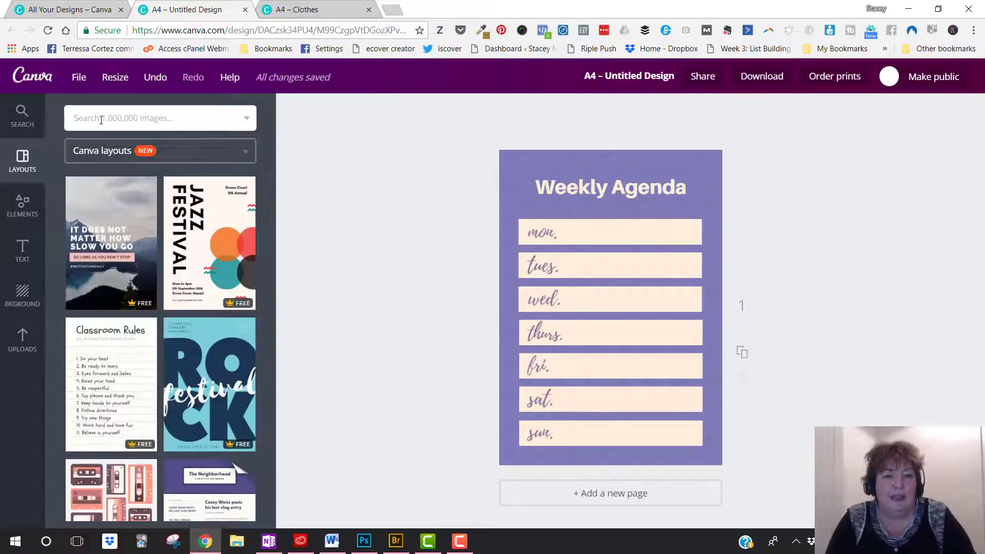
click(246, 151)
click(247, 153)
click(249, 119)
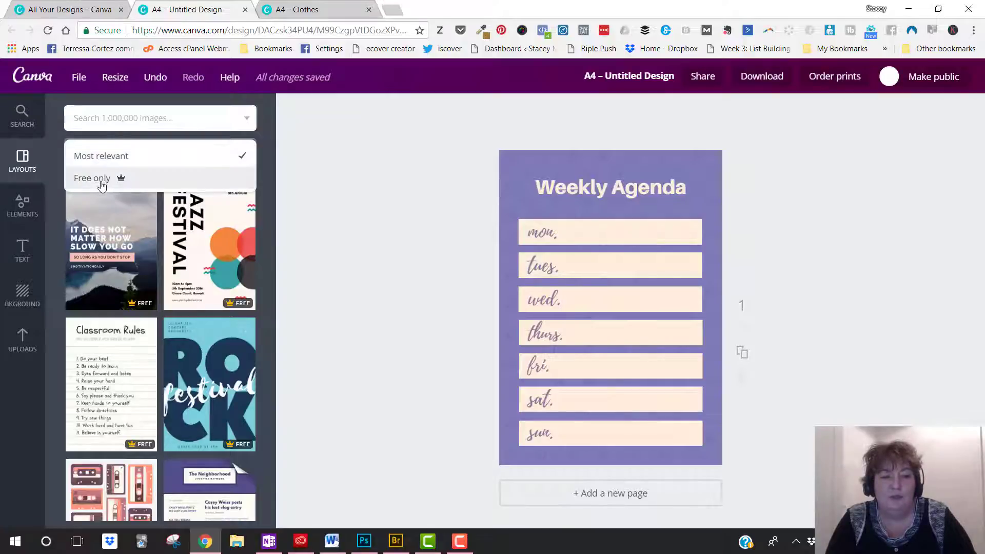
click(348, 199)
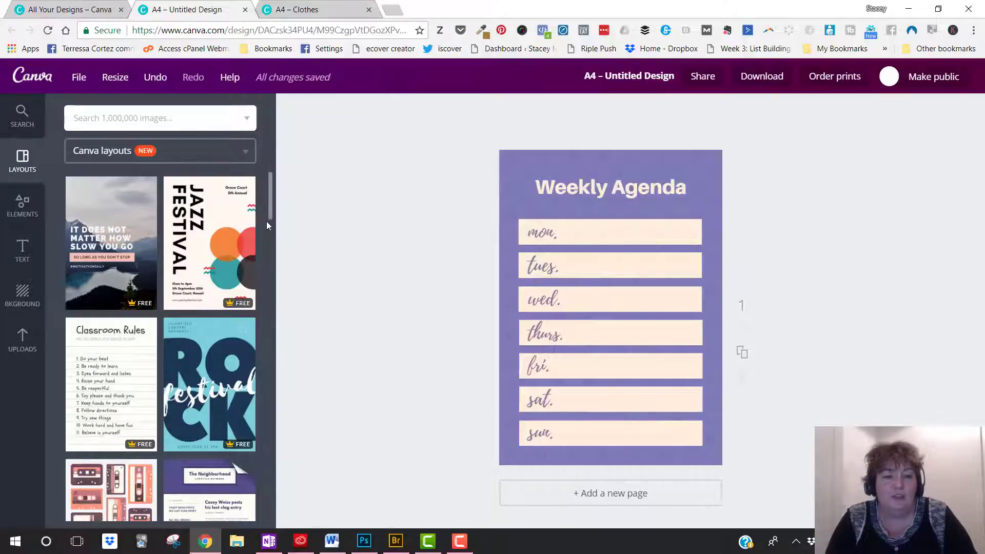
drag(271, 195, 273, 461)
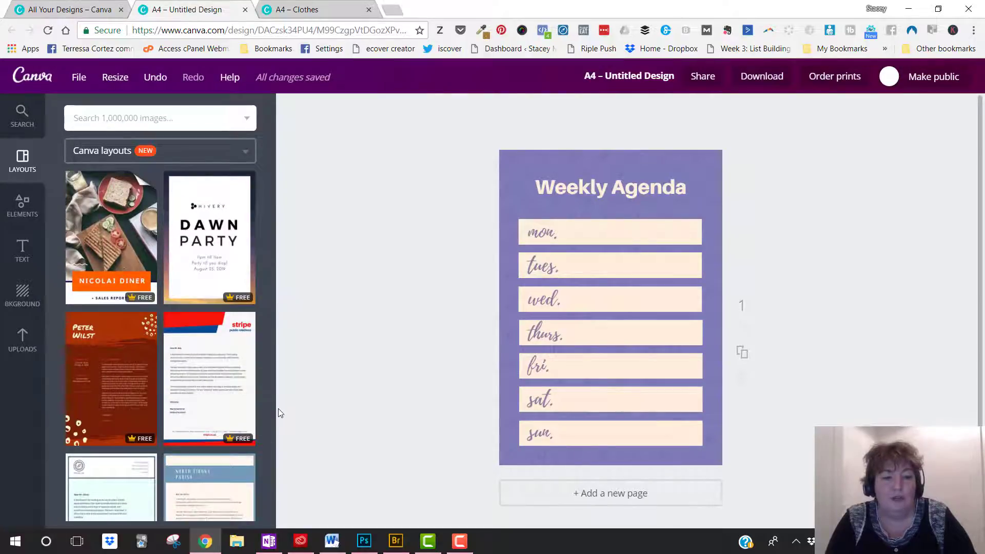
drag(270, 444, 271, 474)
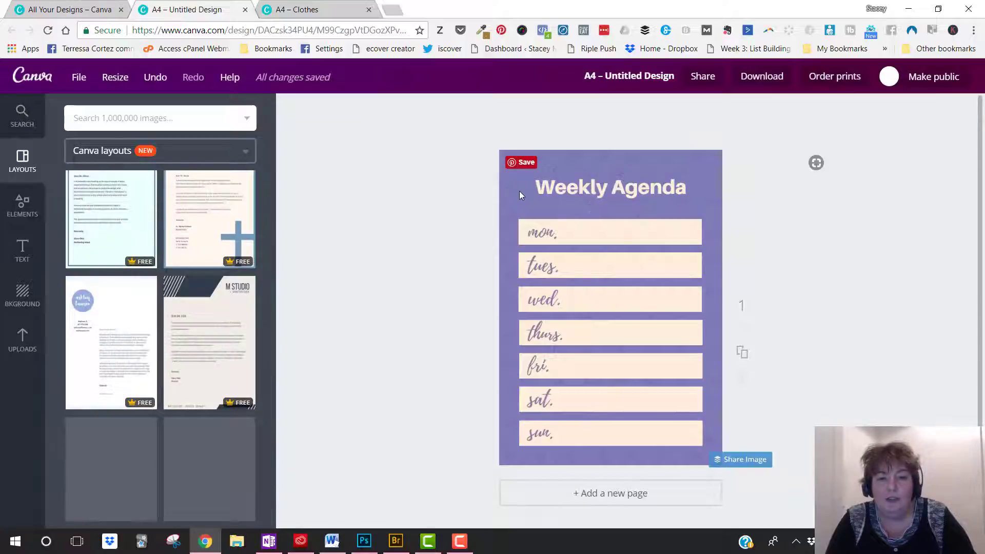
Delete the purple background, the Weekly Agenda title and every mon.–sun. day box
click(516, 175)
key(Delete)
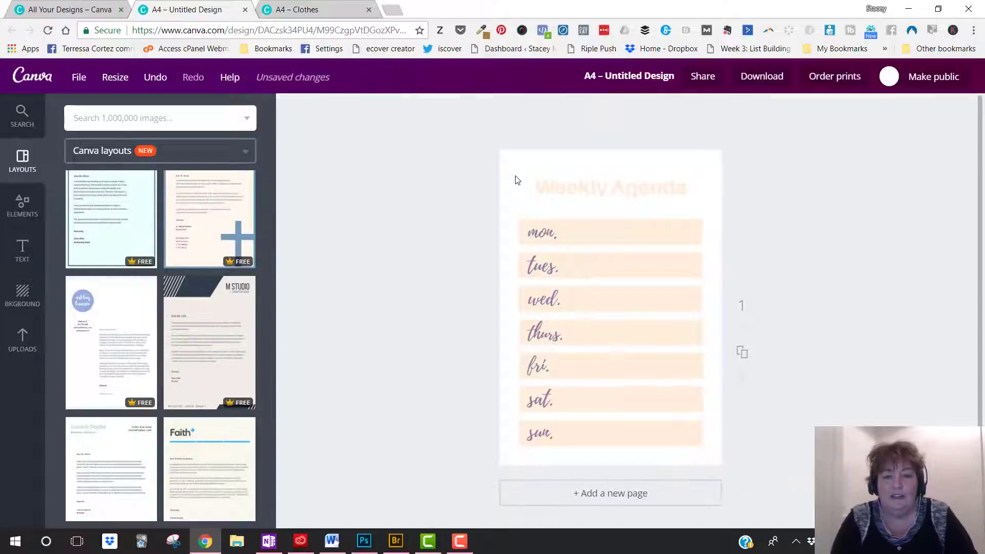
click(552, 195)
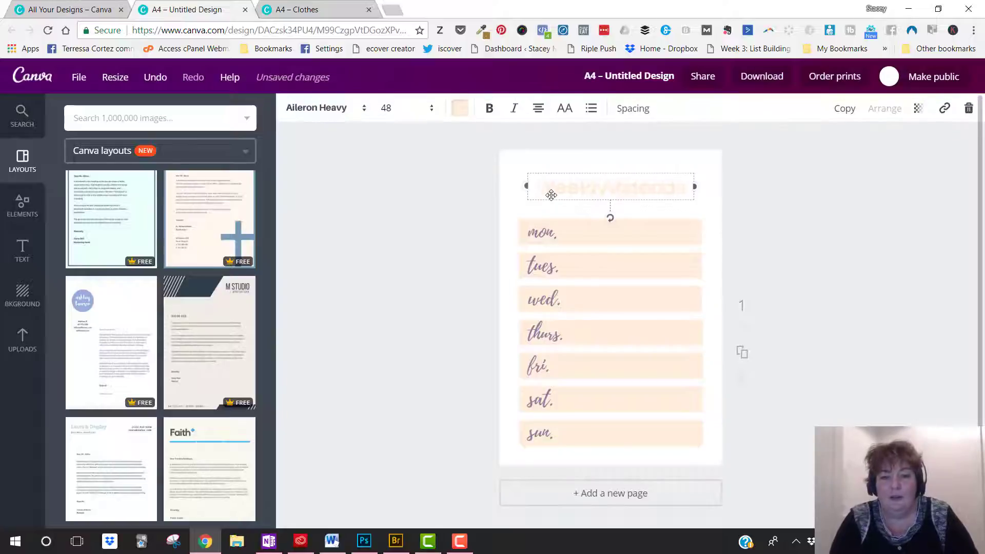
click(969, 108)
click(623, 232)
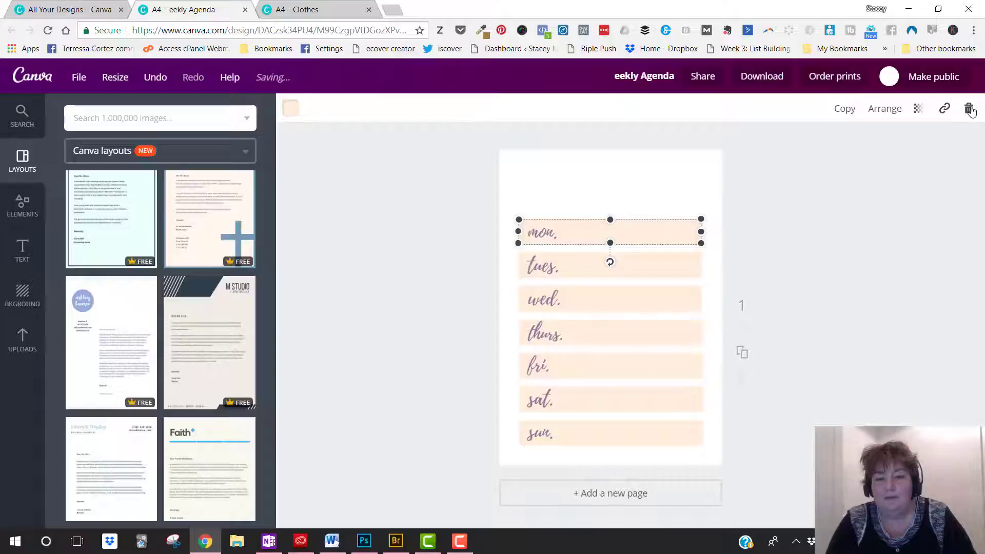
key(Delete)
drag(472, 138, 798, 486)
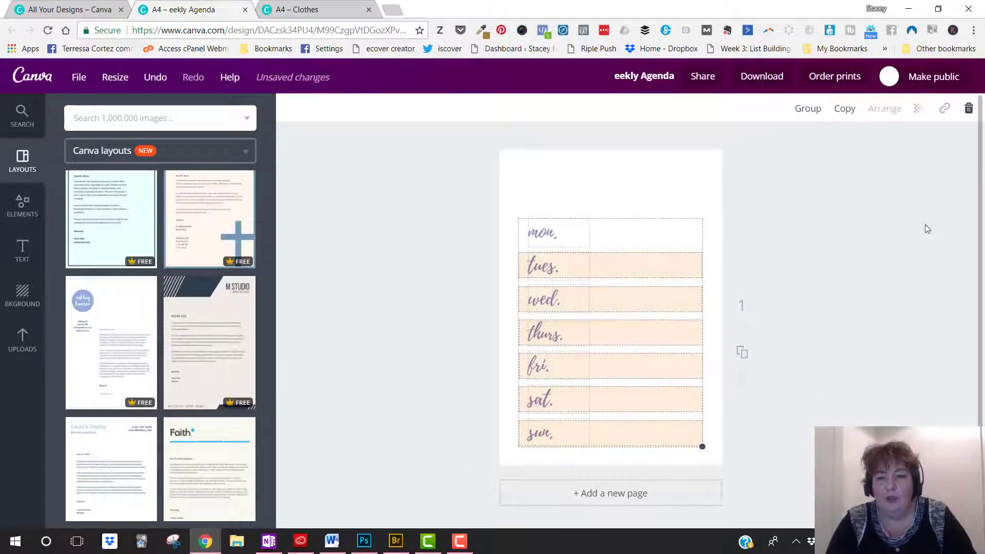
click(969, 109)
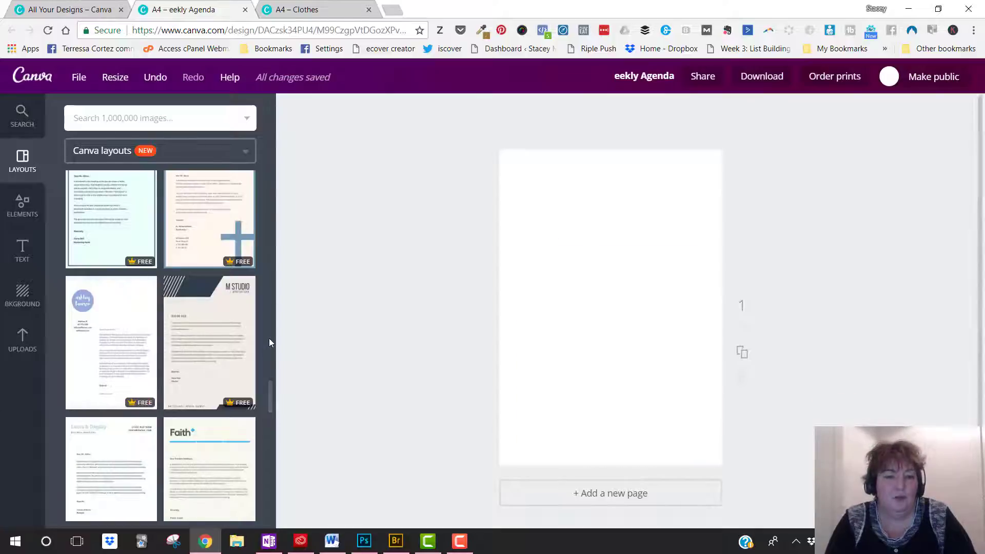
Expand the Teal Lined Annual General Sales Report layouts, then switch to the A4 – Clothes design
drag(271, 387, 273, 495)
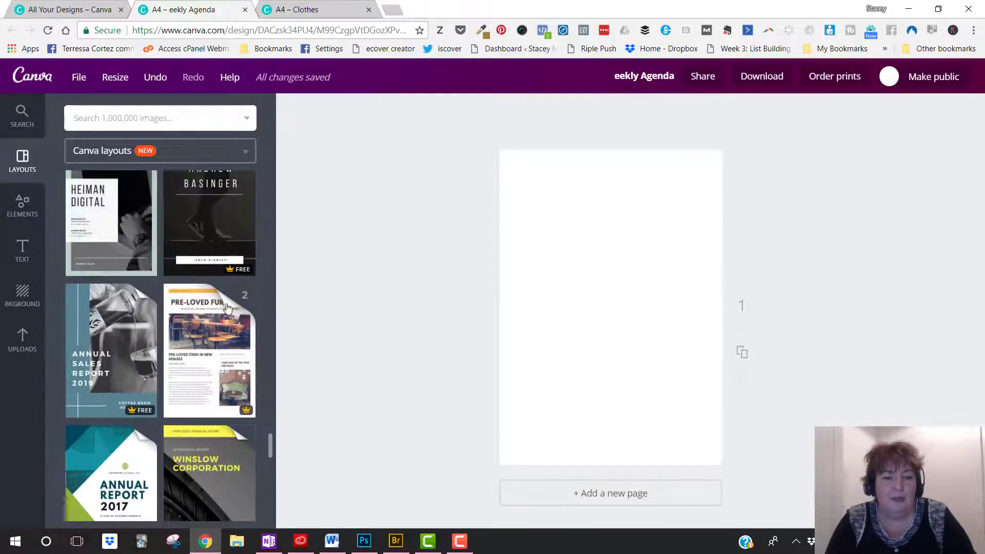
click(111, 349)
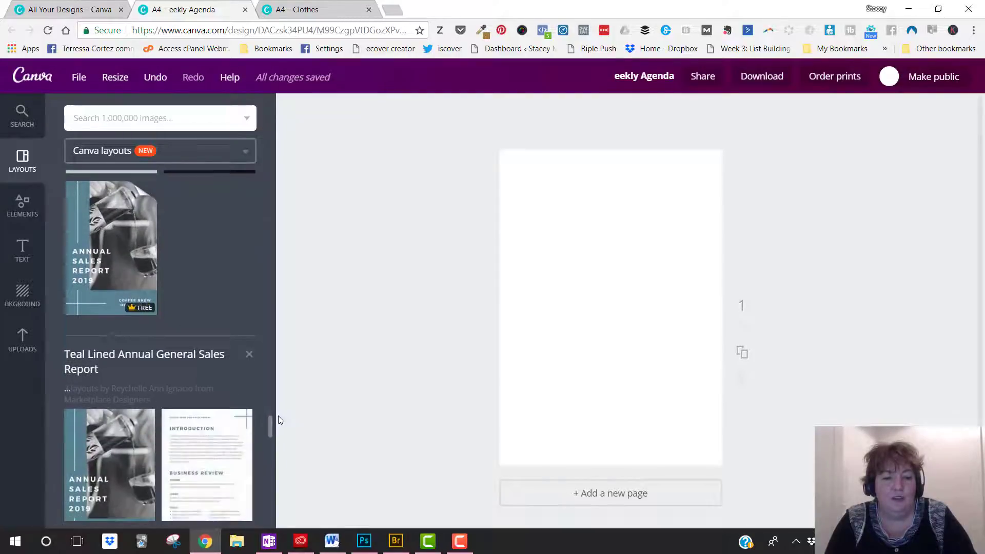
mouse_move(270, 420)
mouse_down()
mouse_move(270, 462)
mouse_move(270, 418)
mouse_move(271, 431)
mouse_up()
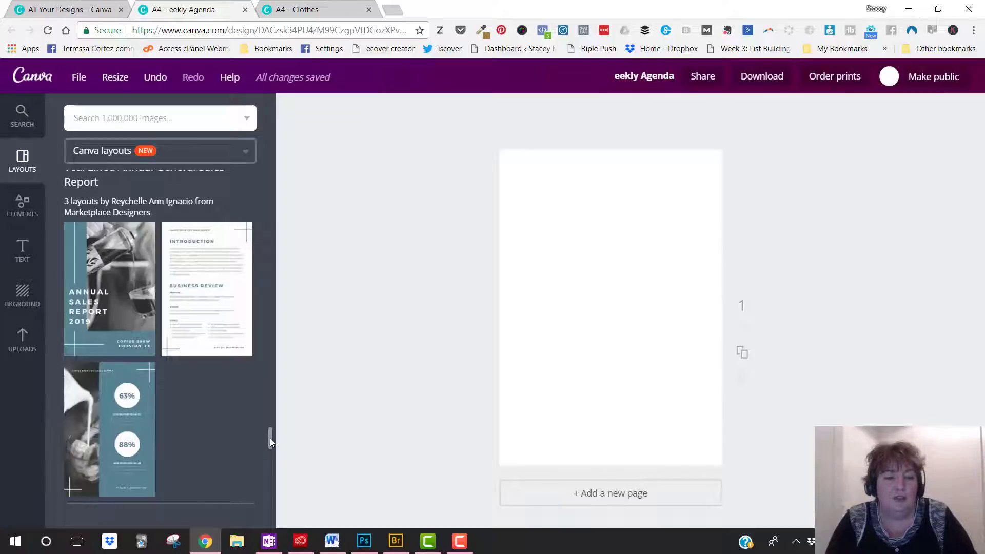
drag(270, 439, 271, 229)
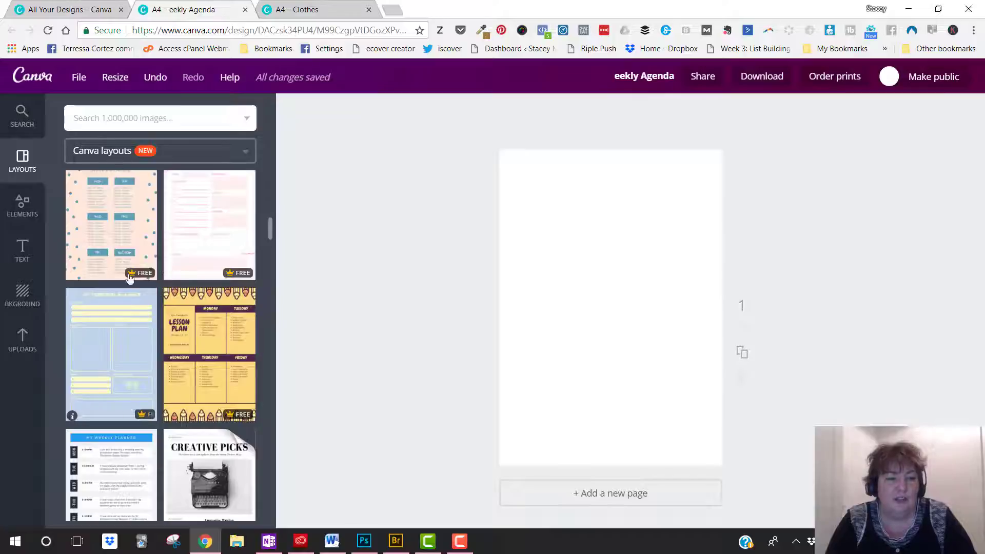
click(304, 9)
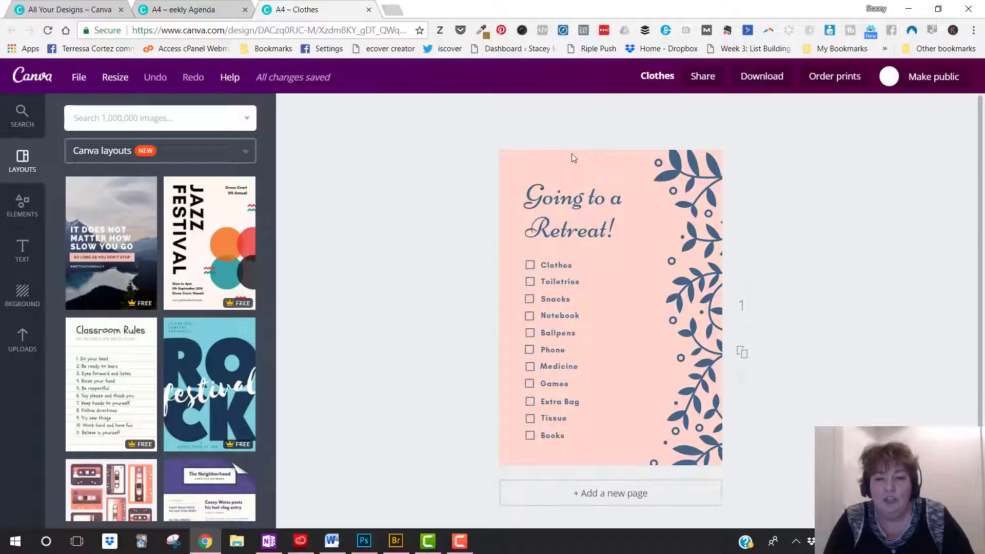
Change the checklist page background to a deeper custom pink using the colour picker
click(518, 164)
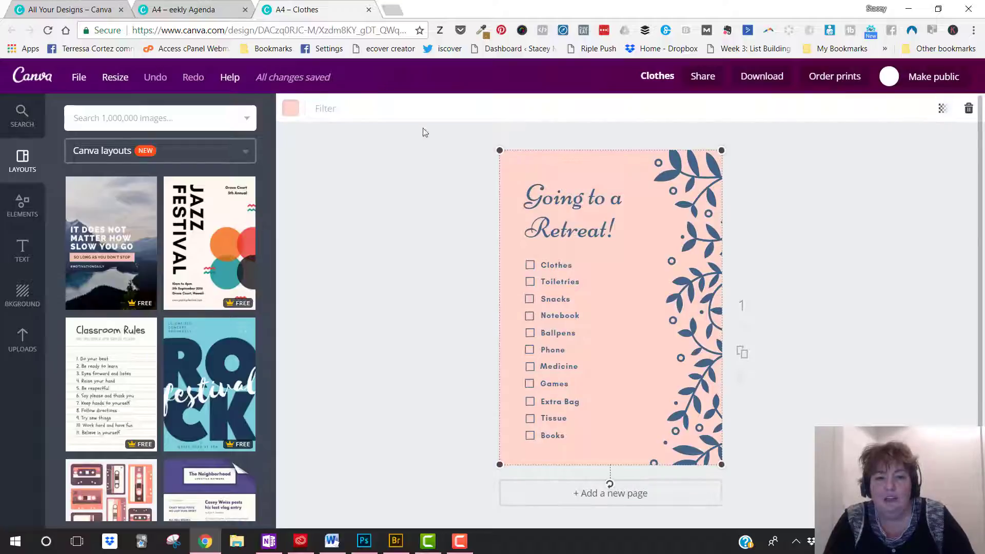
click(290, 111)
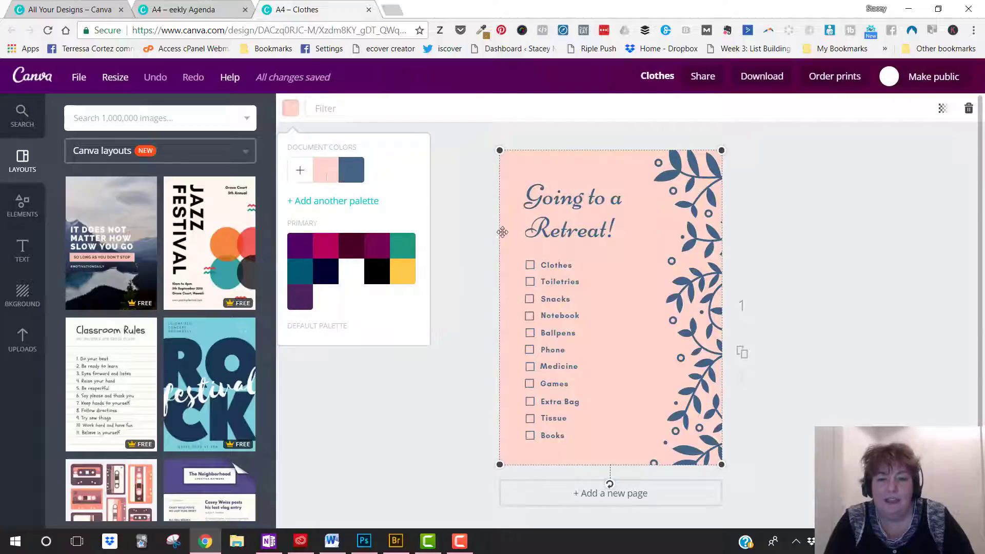
mouse_move(423, 147)
mouse_down()
mouse_move(427, 248)
mouse_move(432, 152)
mouse_up()
click(433, 138)
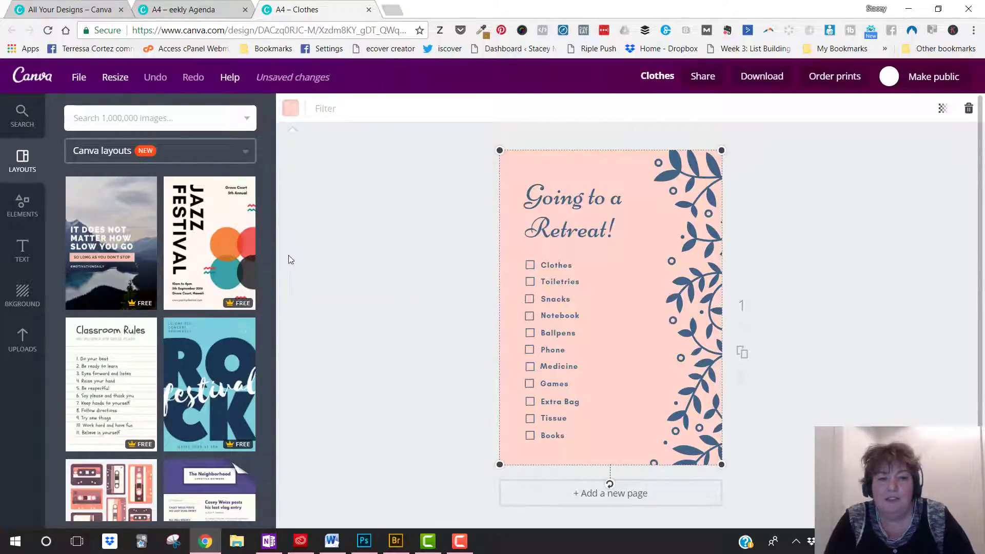
click(290, 109)
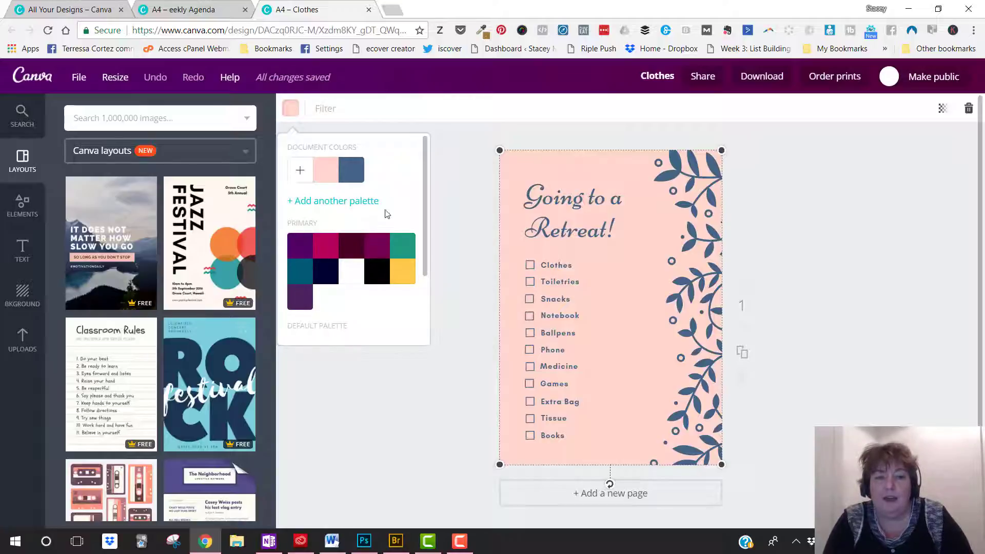
click(300, 172)
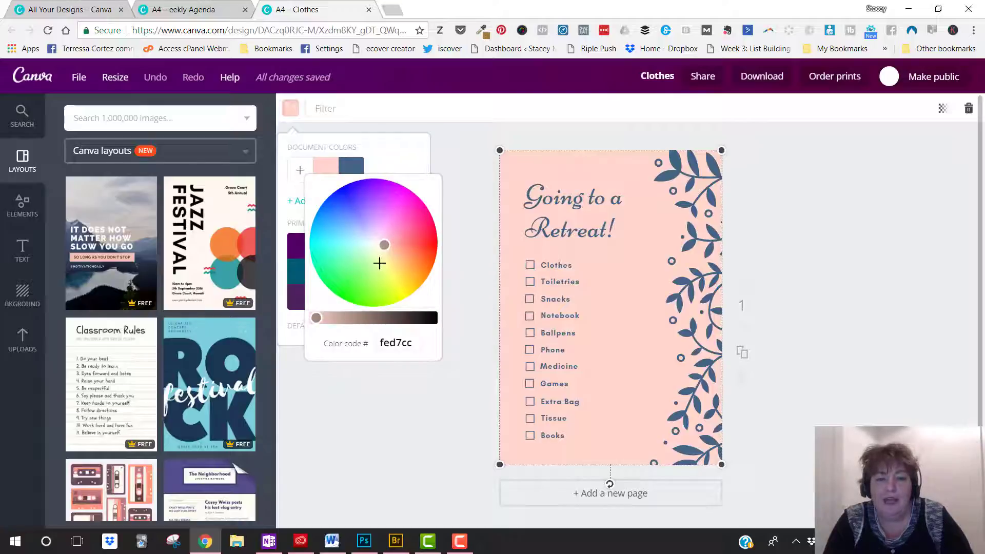
click(368, 211)
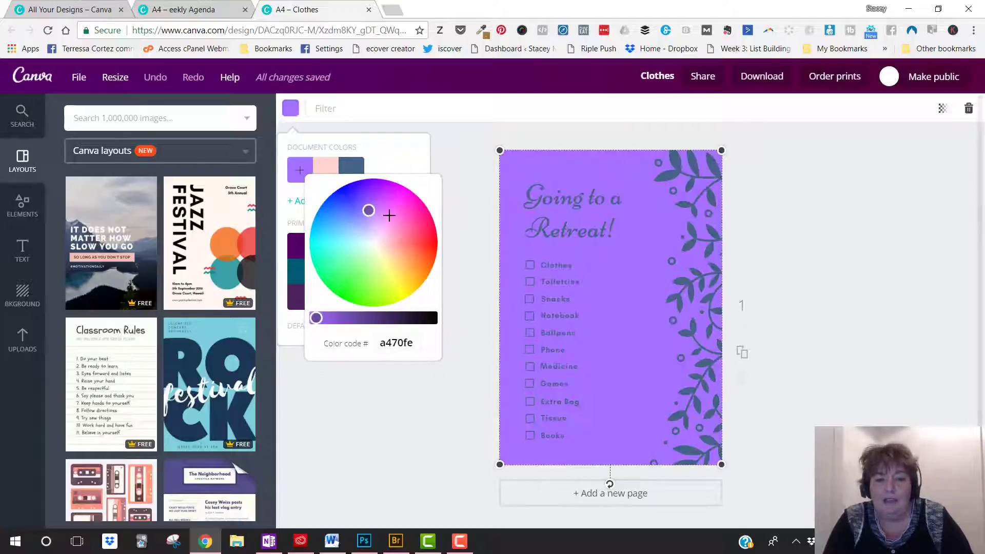
click(400, 224)
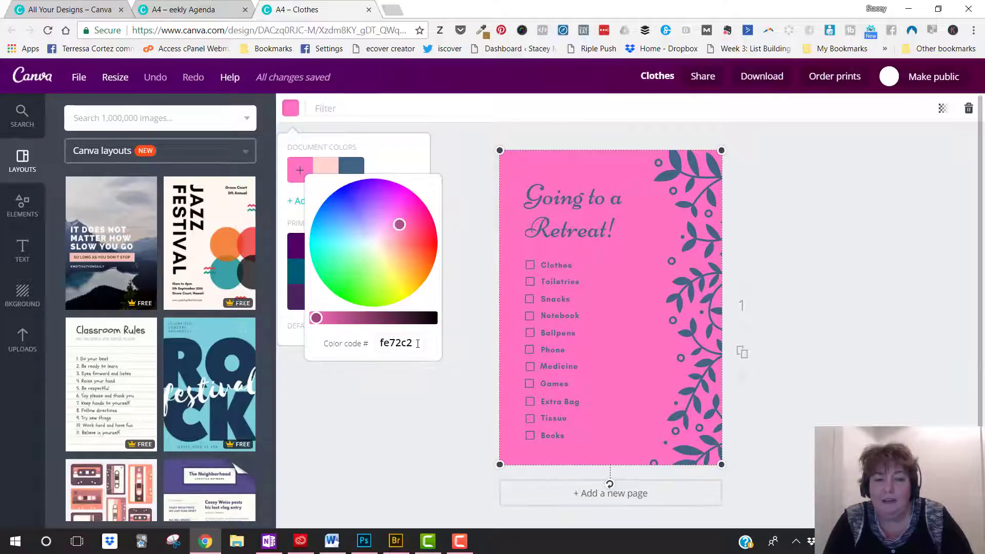
click(377, 318)
drag(377, 318, 331, 318)
Set the 'Going to a Retreat!' heading to Cooper Hewitt font in black
click(444, 152)
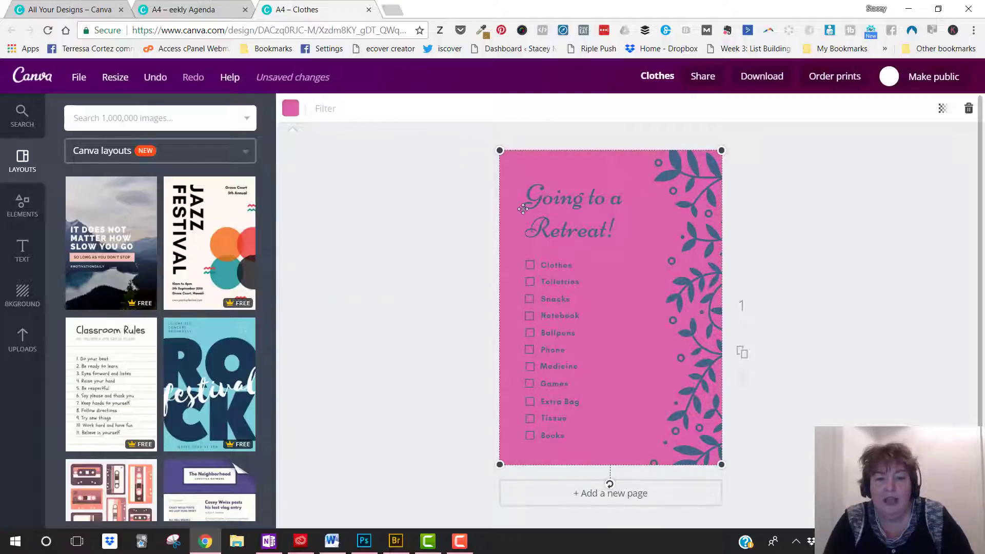
click(561, 202)
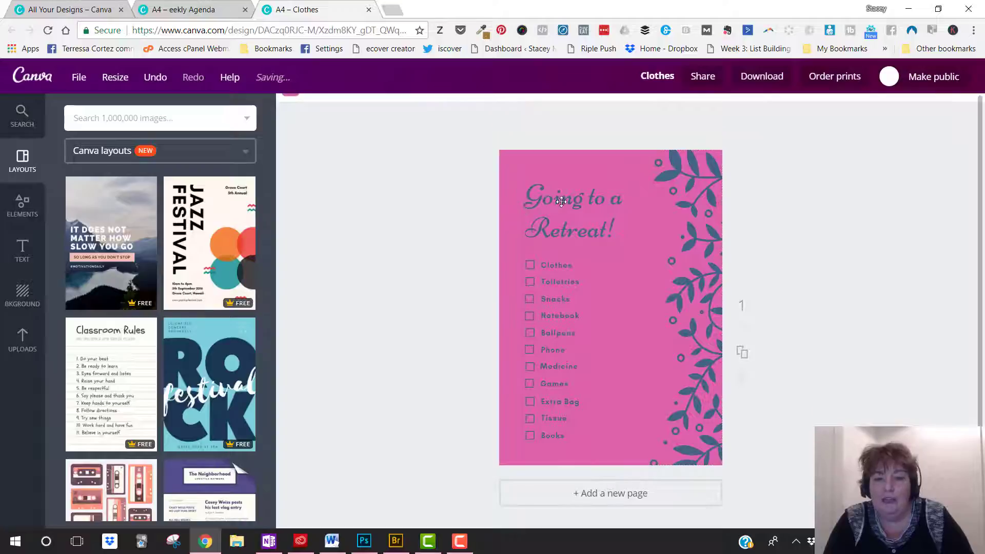
click(699, 197)
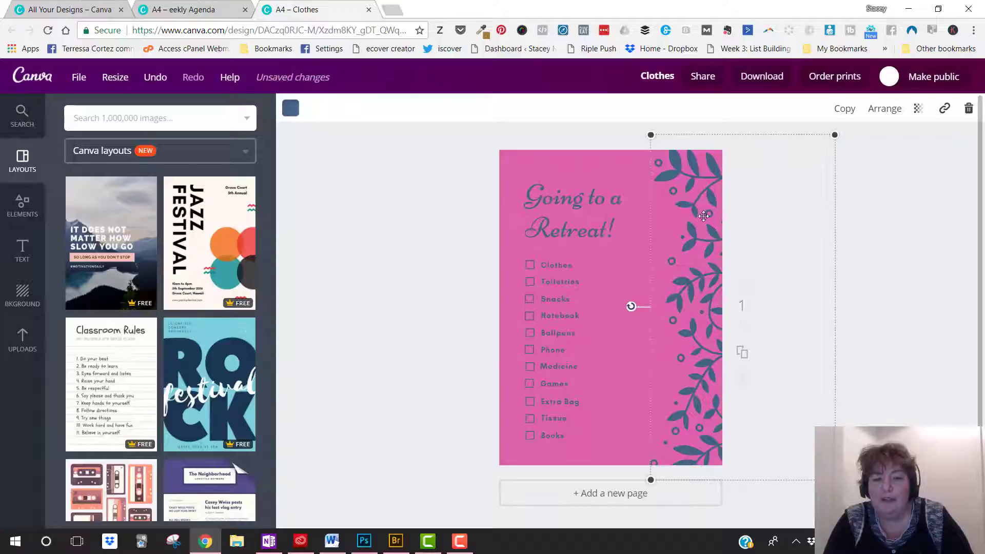
click(552, 201)
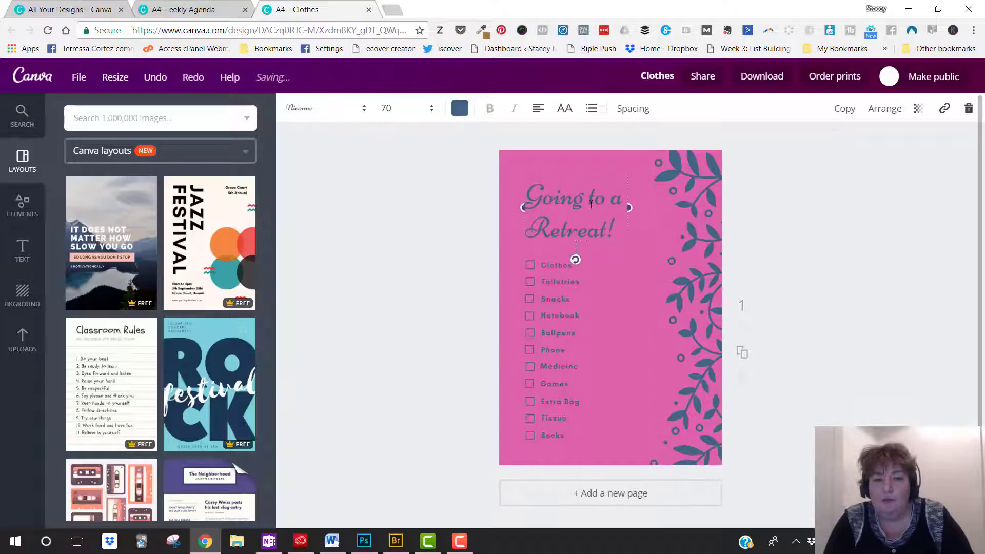
click(299, 107)
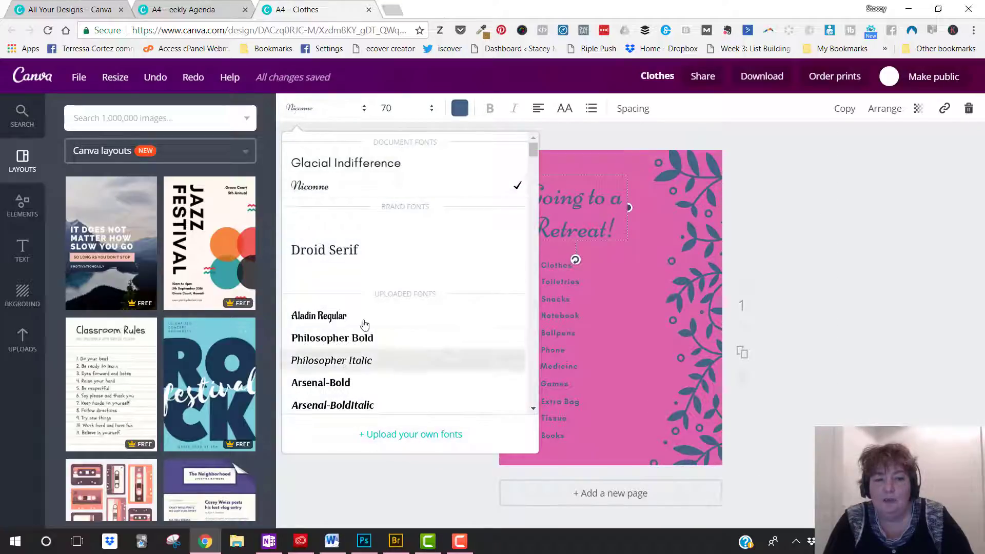
drag(532, 153, 534, 205)
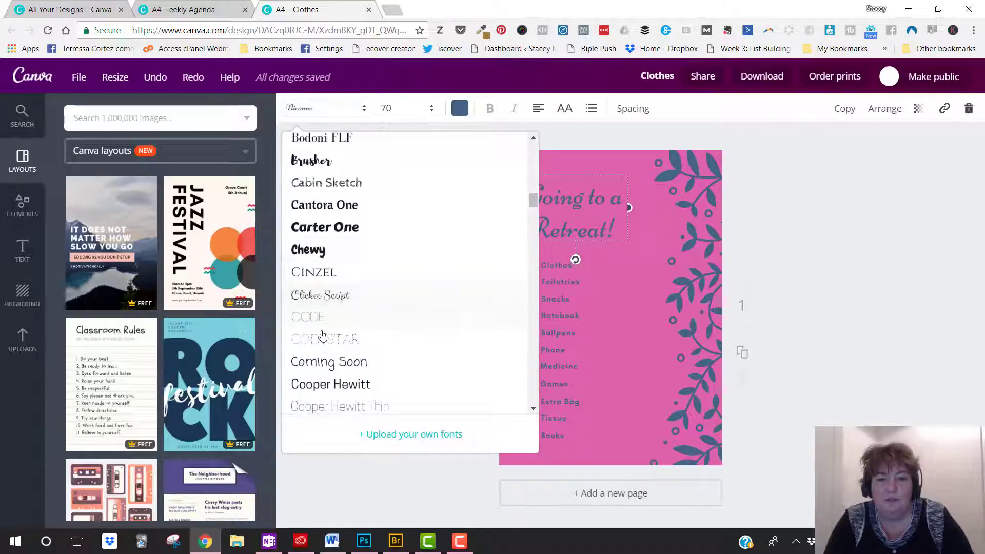
click(325, 384)
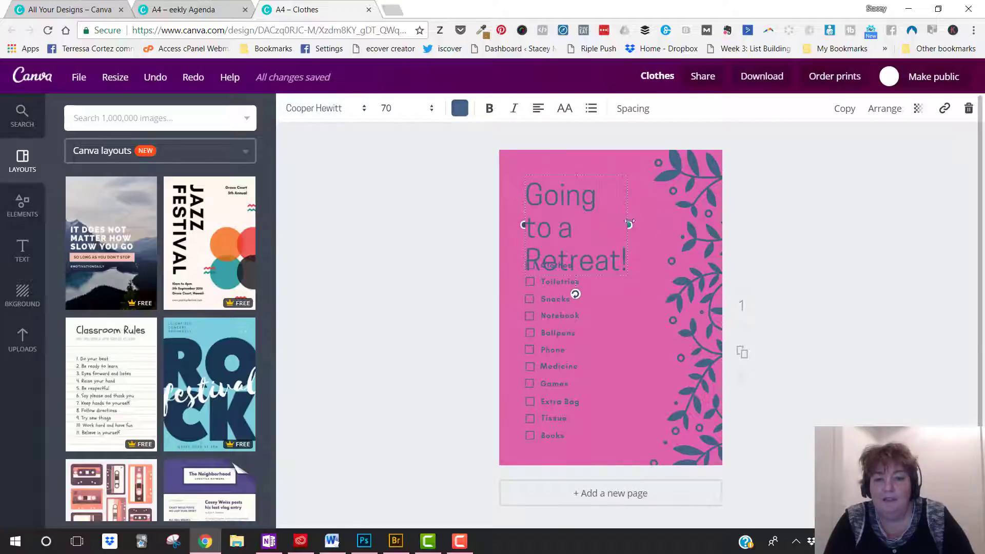
drag(630, 223, 651, 226)
click(459, 108)
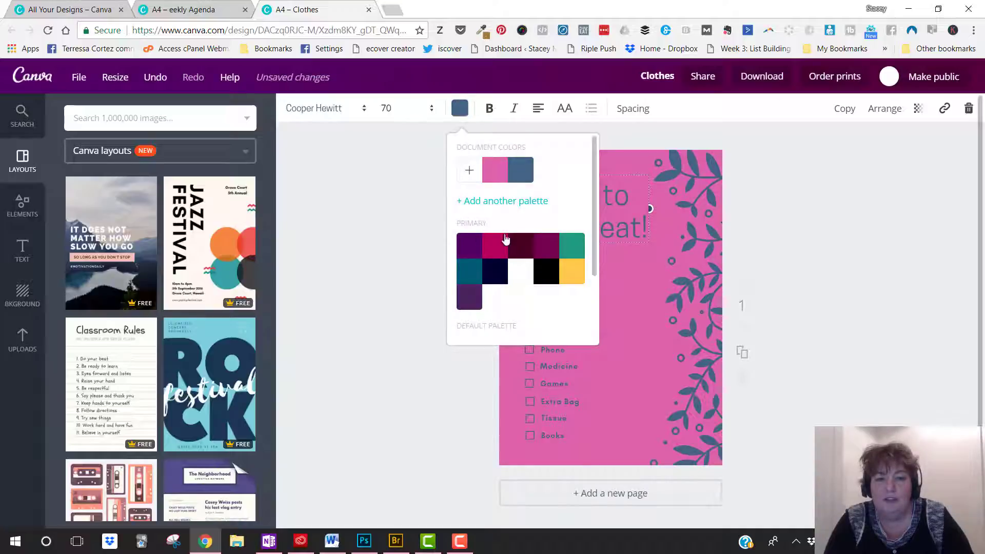
click(546, 271)
click(365, 264)
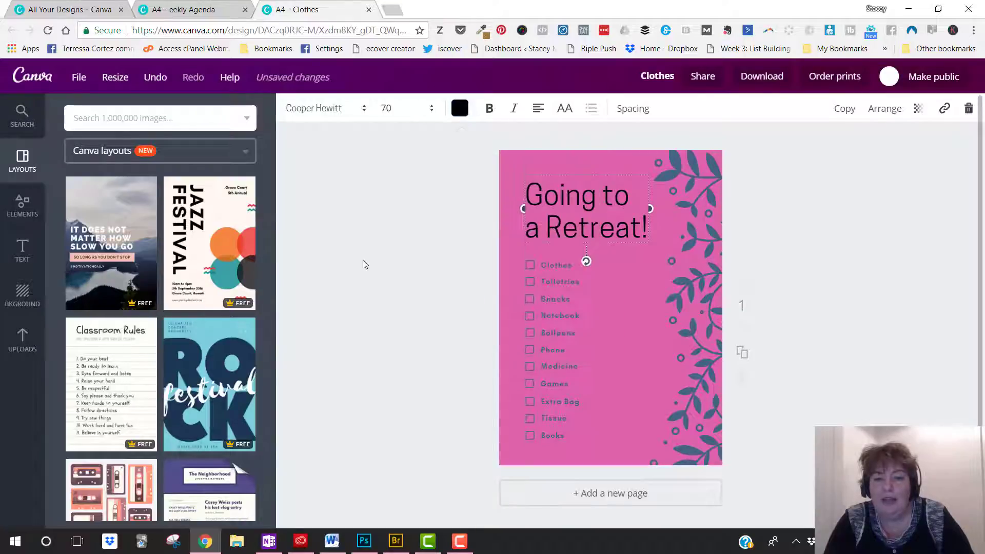
Delete the leaf graphic from the right side of the page
click(713, 279)
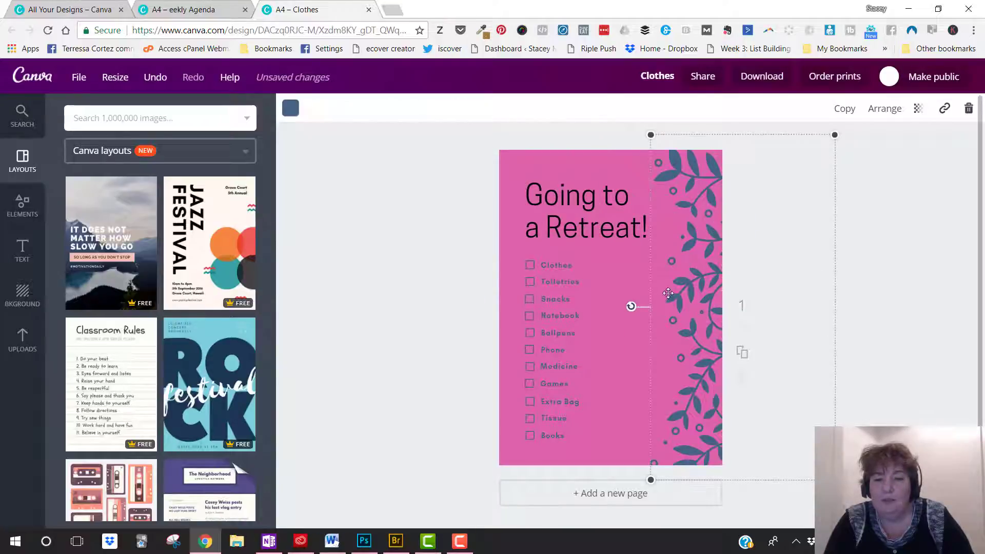
drag(691, 297, 663, 297)
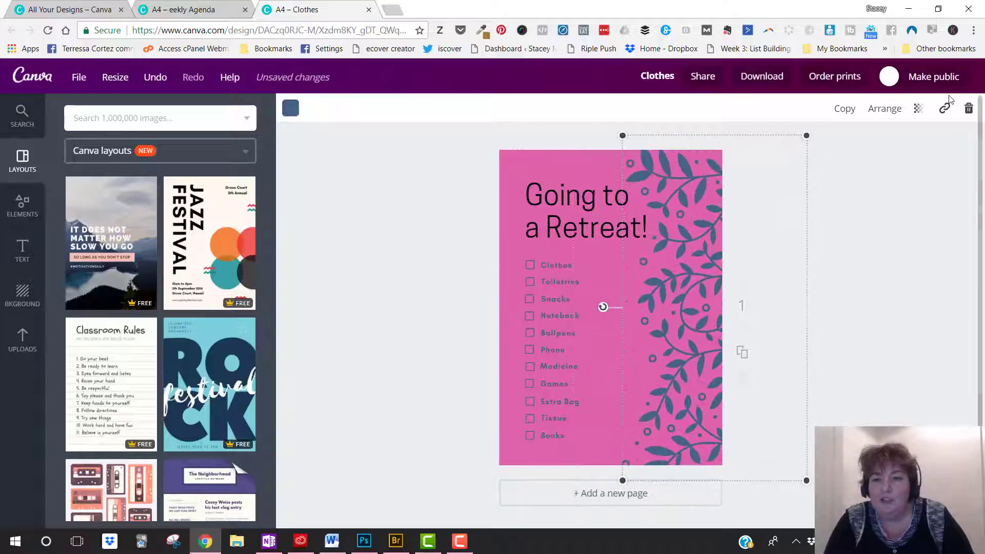
click(969, 110)
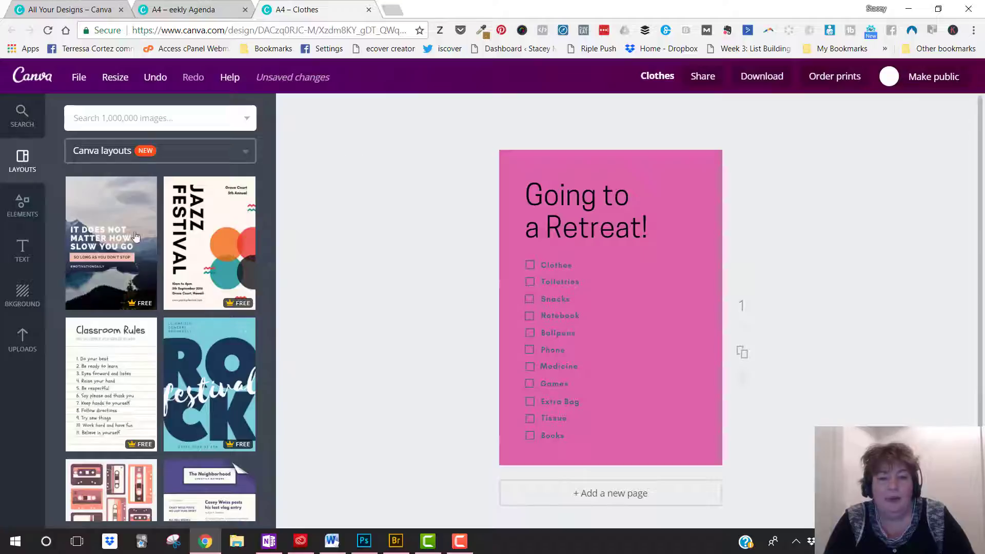
Browse Elements through the Artistic category to the Shapes collection
click(21, 206)
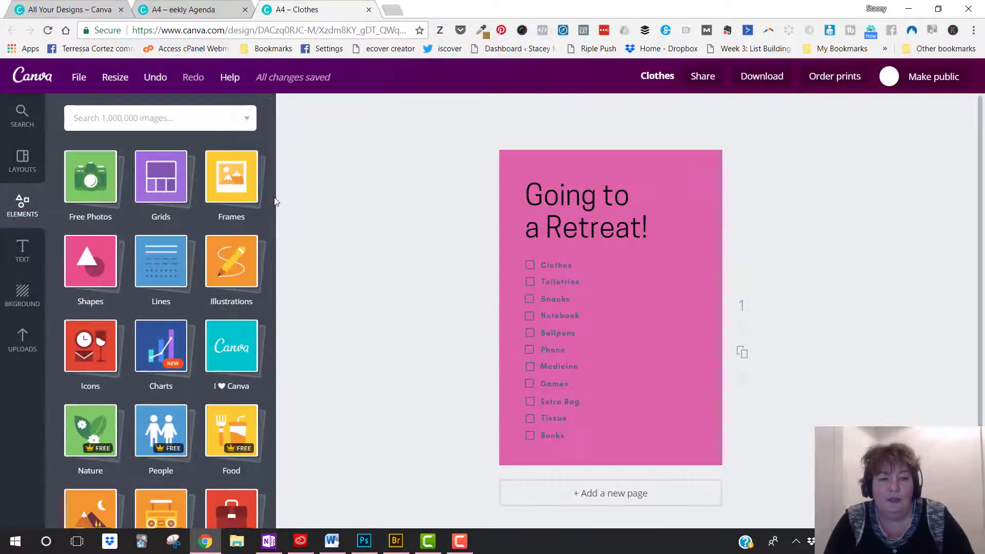
drag(272, 196, 269, 349)
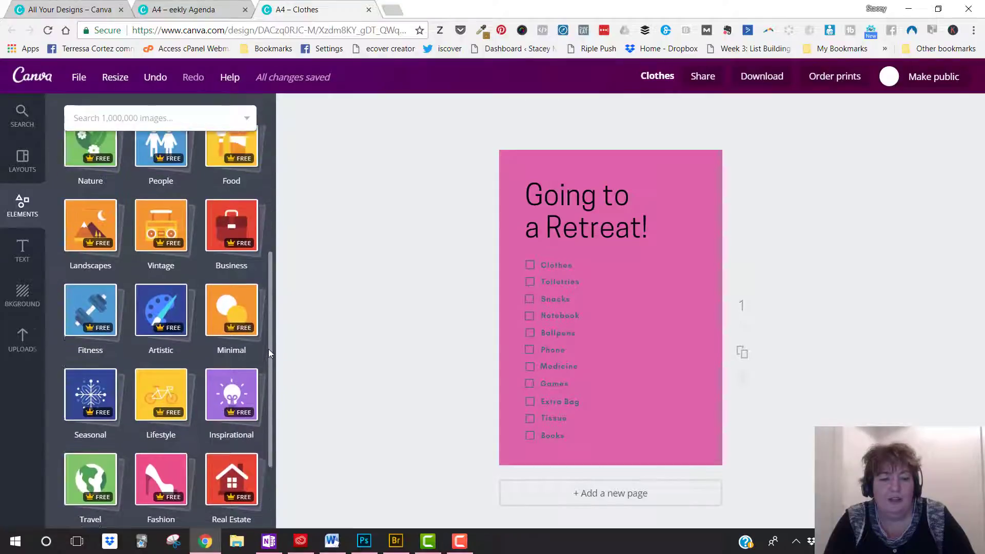
click(163, 313)
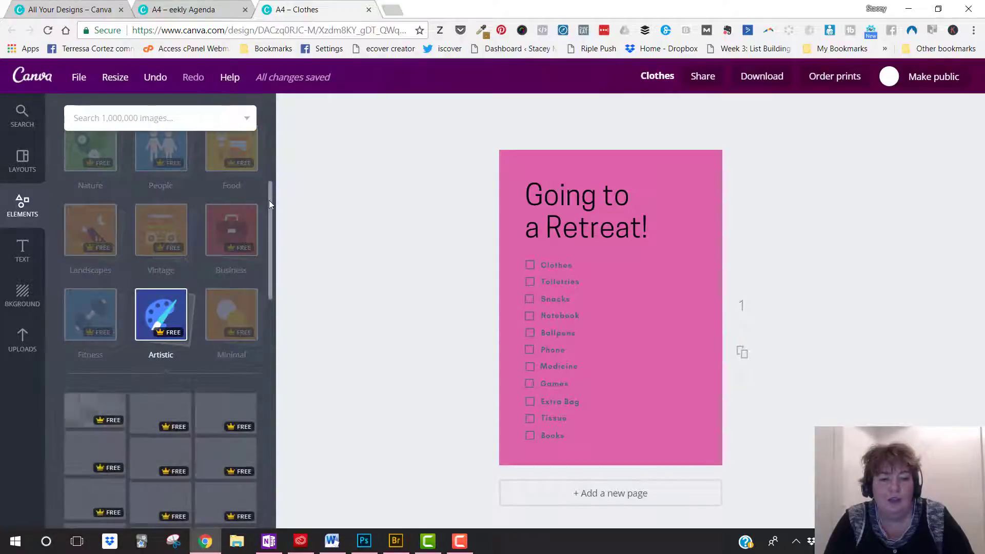
drag(268, 201, 273, 238)
scroll(274, 239, down, 2)
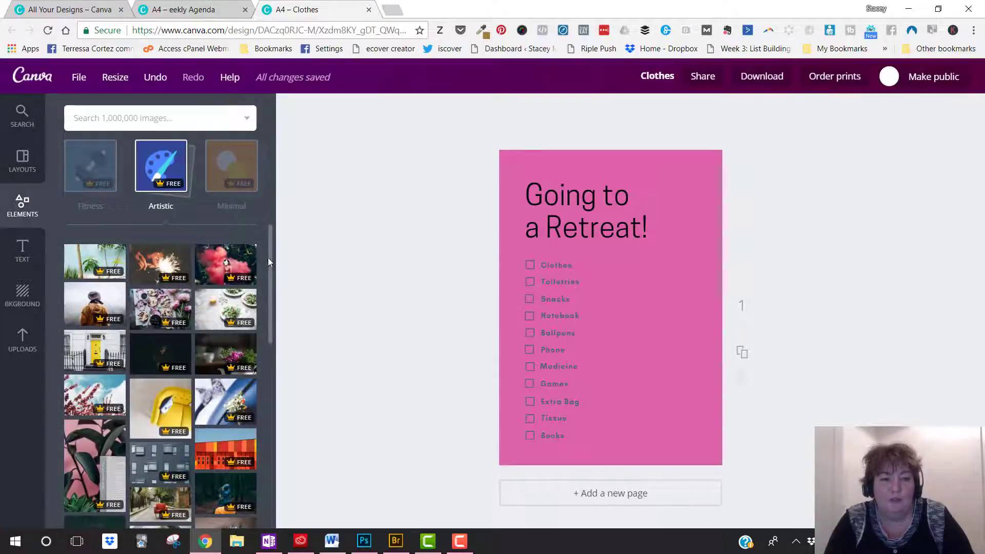
drag(270, 260, 220, 172)
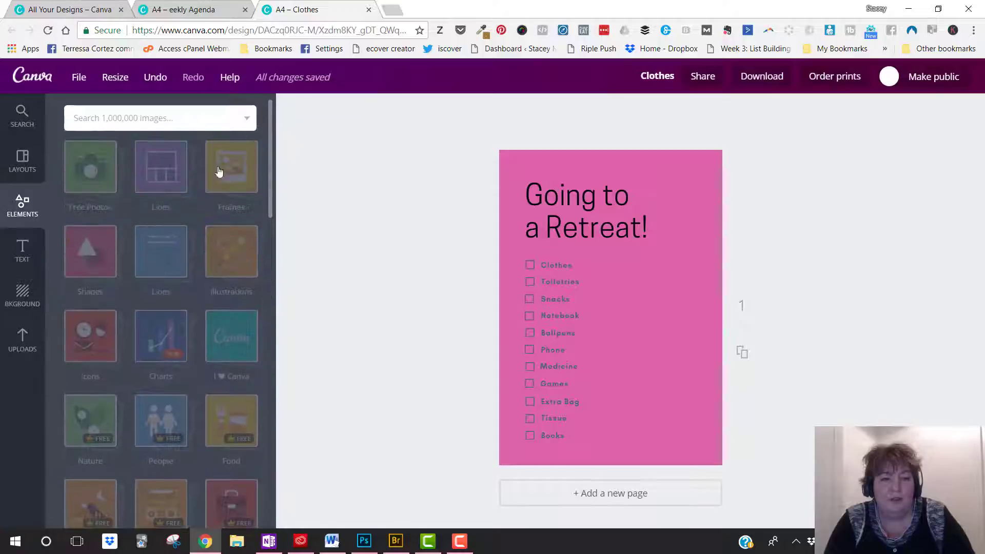
click(93, 250)
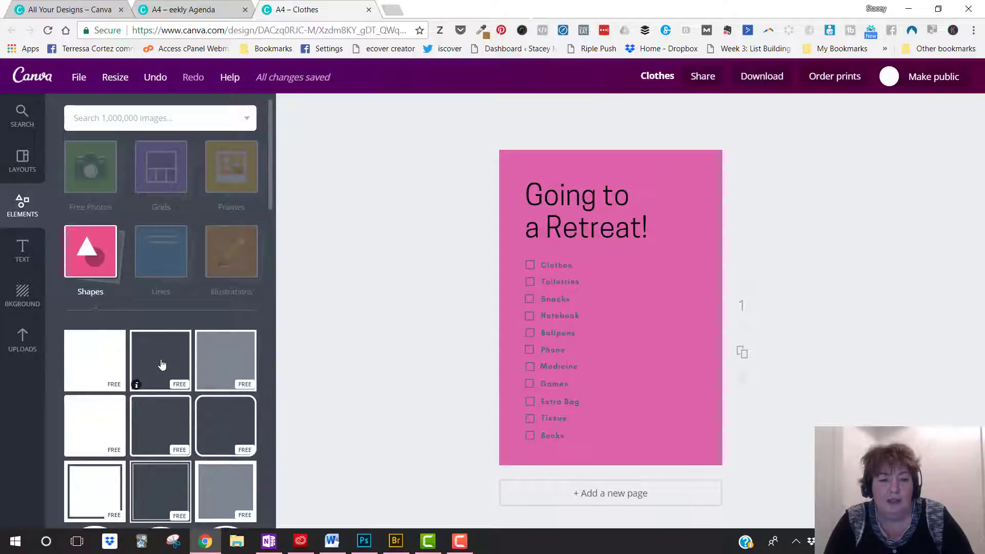
Add a square outline, stretch it around the heading and checklist, and colour it yellow
click(161, 363)
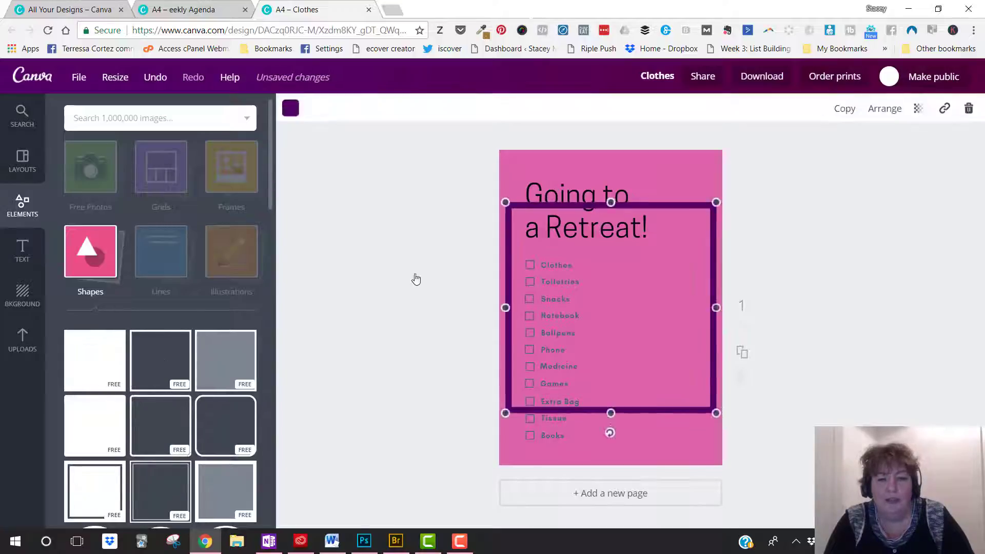
drag(611, 202, 611, 162)
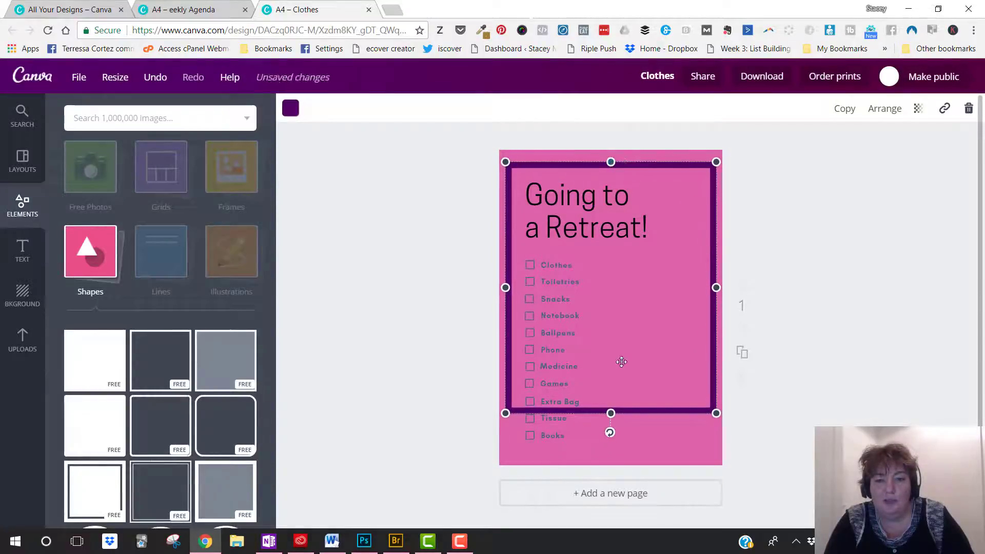
drag(611, 413, 611, 456)
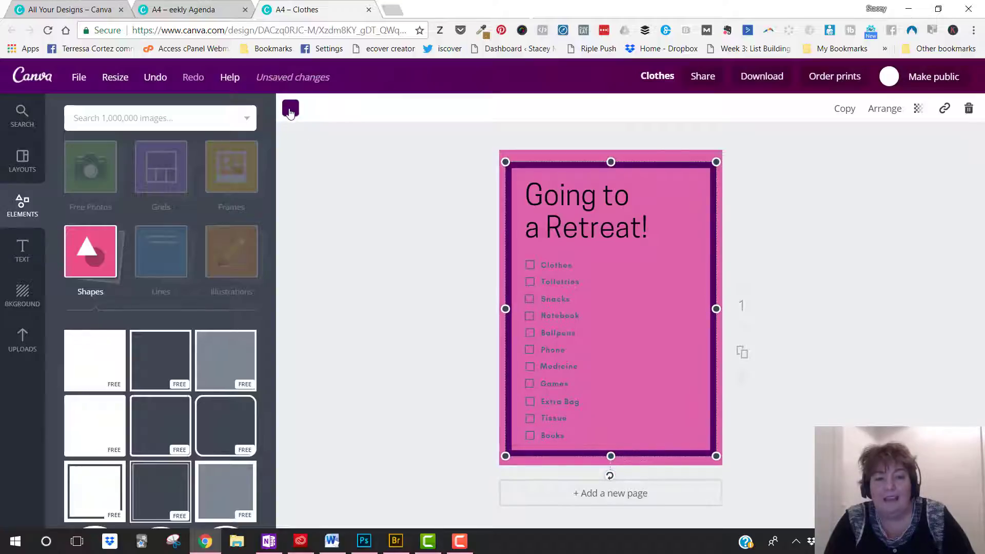
click(291, 107)
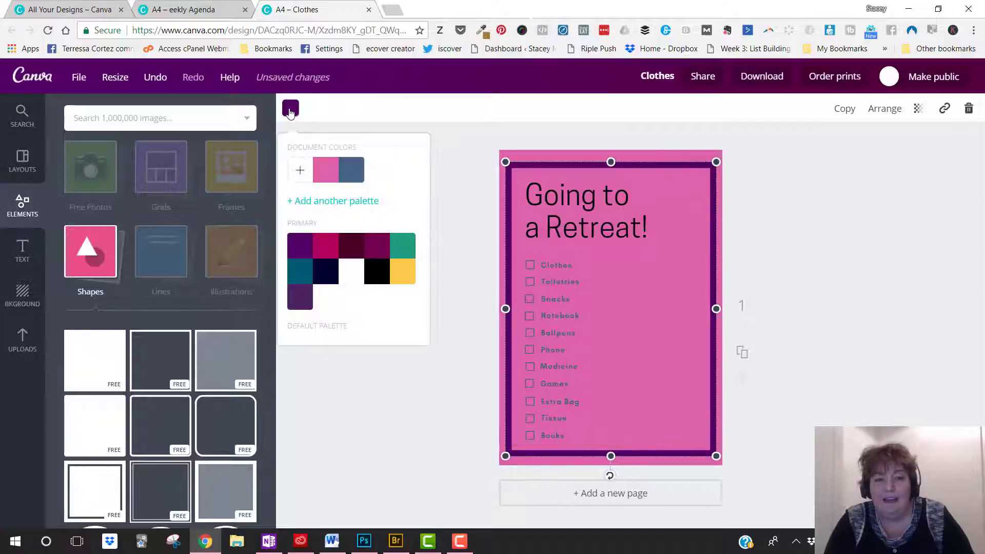
click(402, 275)
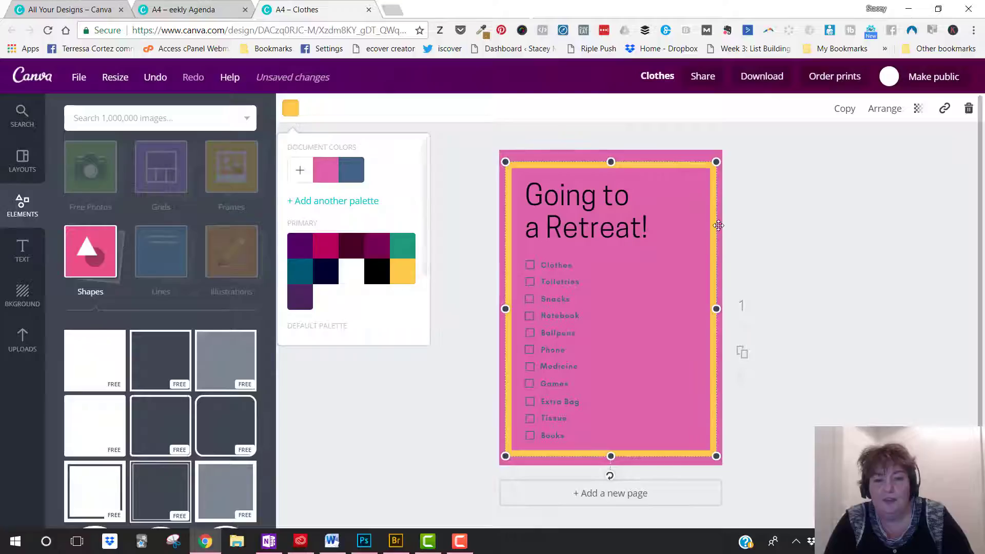
click(589, 189)
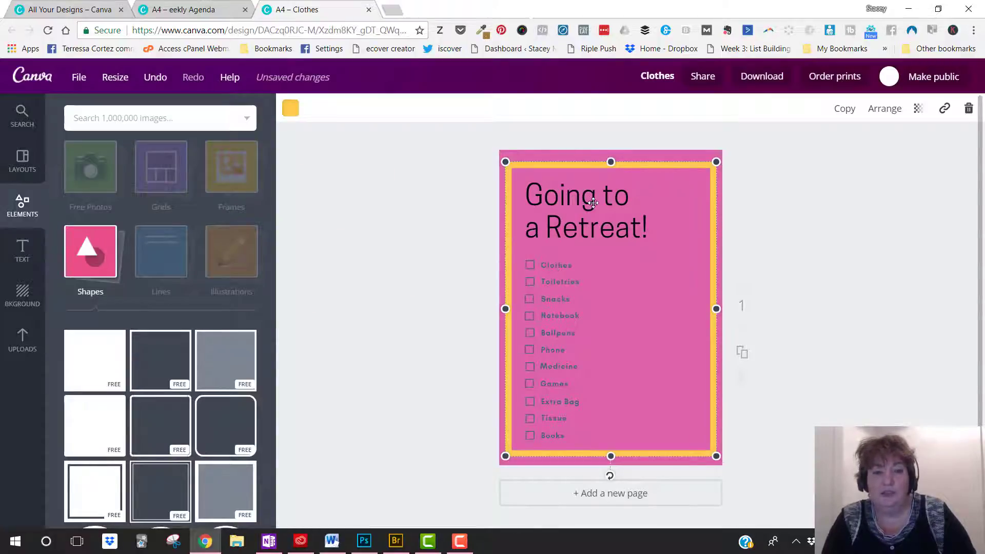
click(426, 247)
click(598, 213)
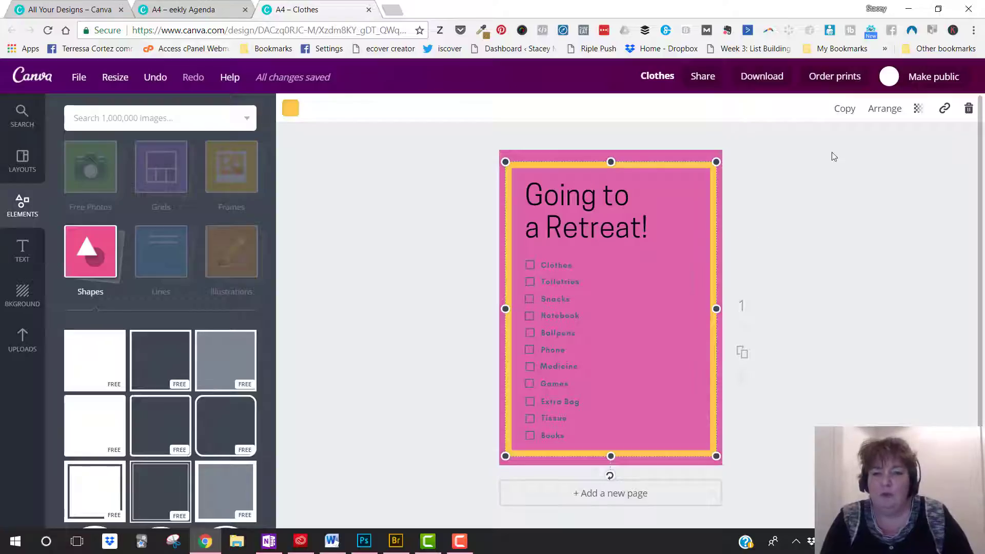
Send the yellow frame back two layers behind the page content
click(885, 112)
click(852, 167)
click(852, 167)
click(803, 246)
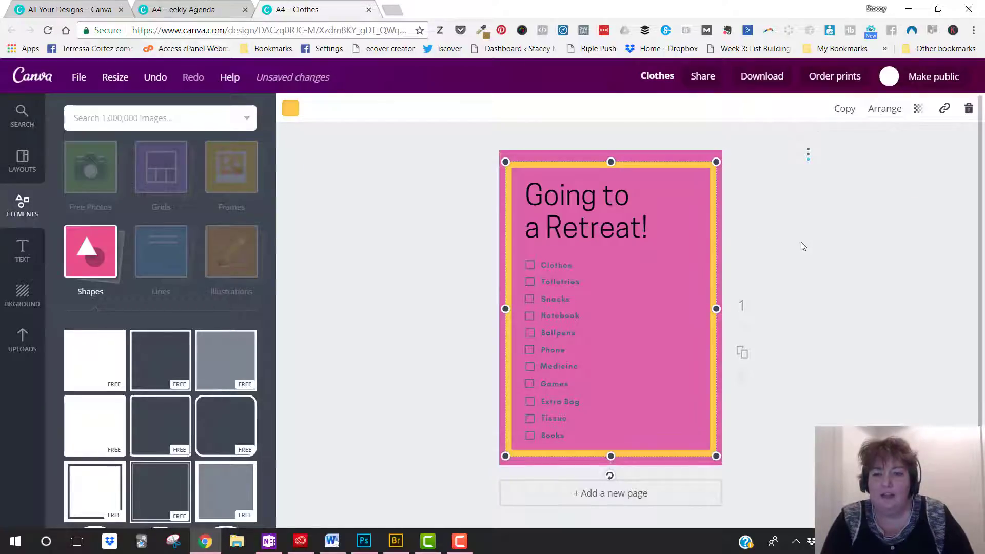
Widen the heading box and make 'Going to a Retreat!' centred and bold
click(604, 197)
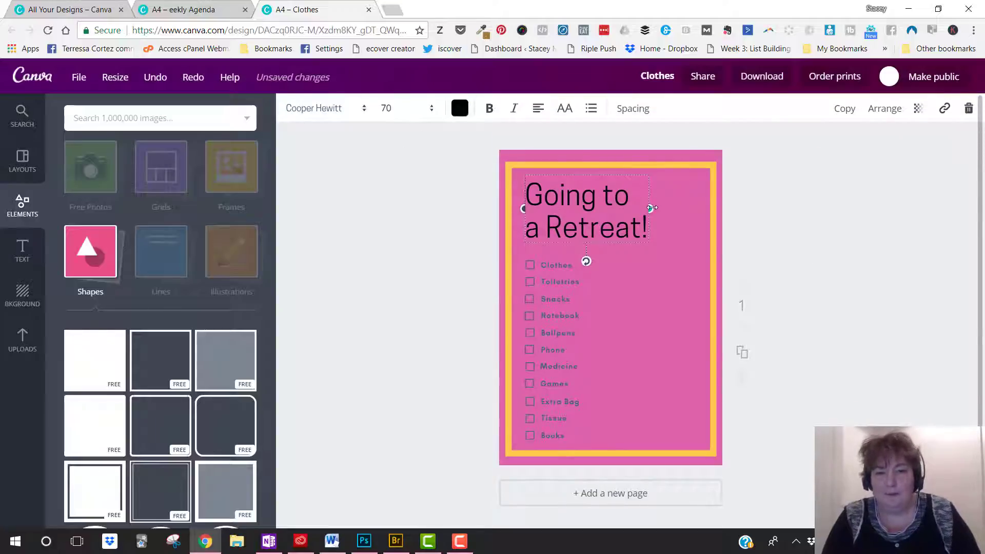
drag(651, 209, 691, 208)
click(538, 108)
click(566, 148)
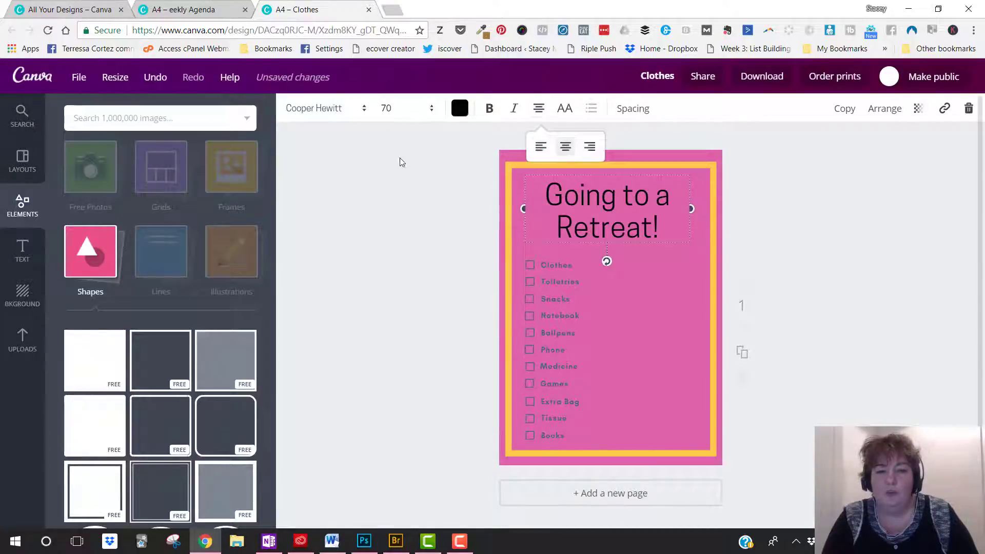
click(496, 118)
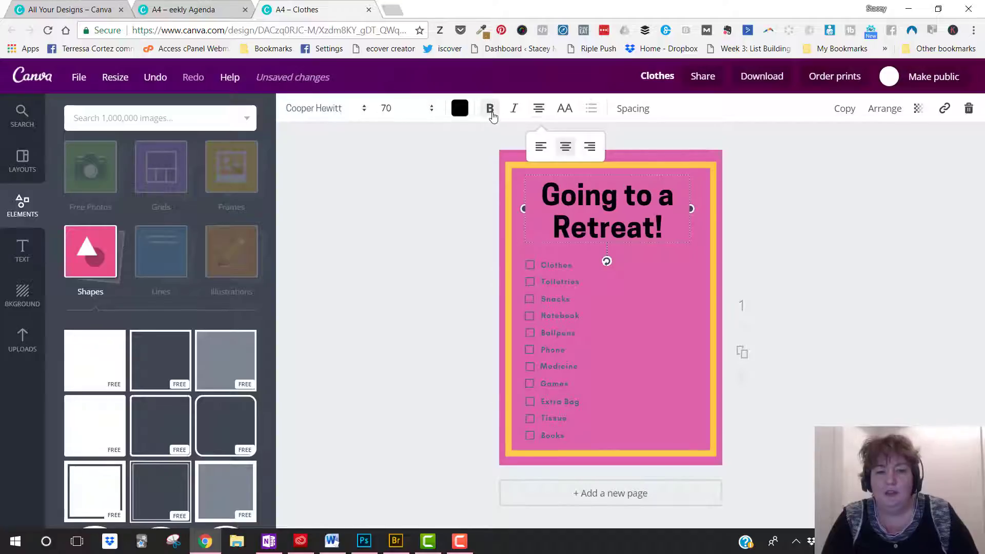
click(811, 316)
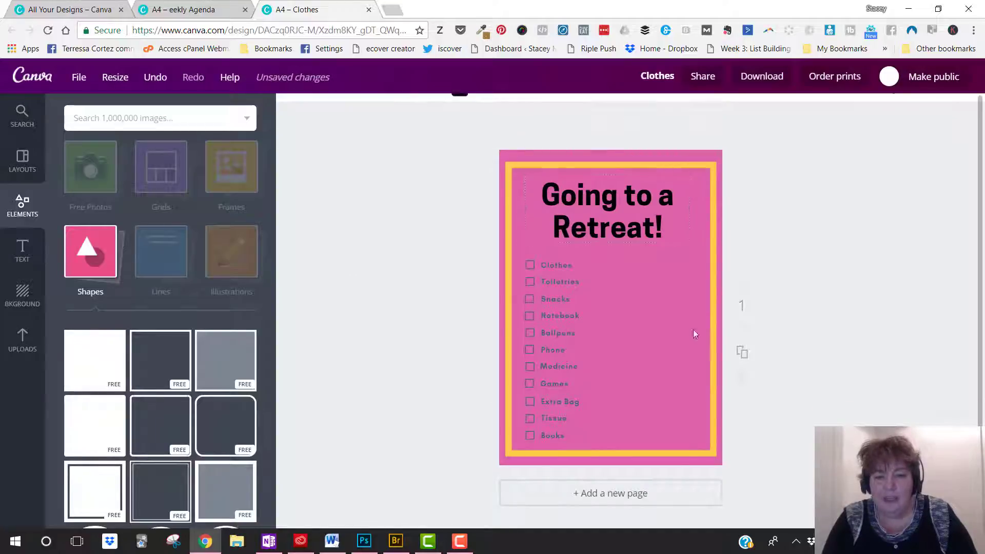
click(552, 266)
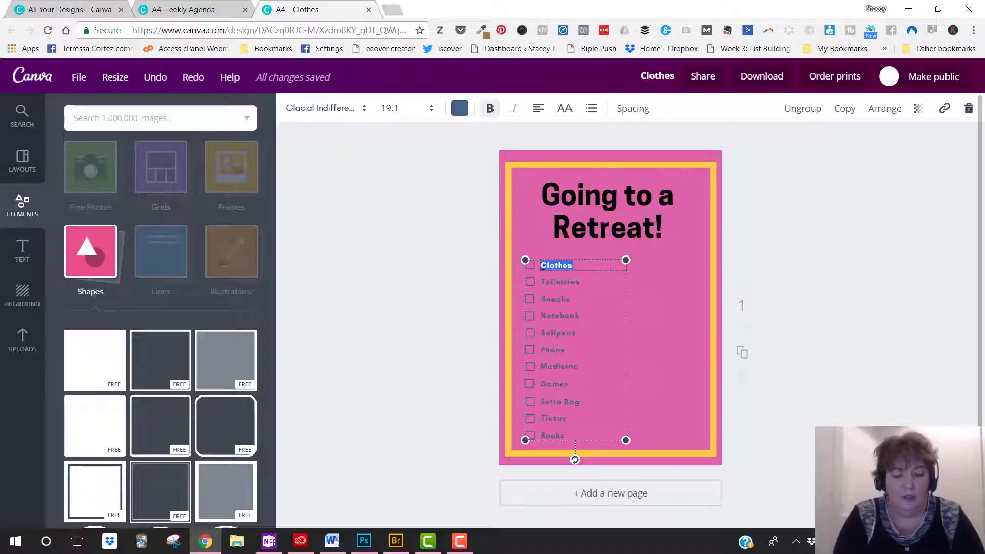
text(Top)
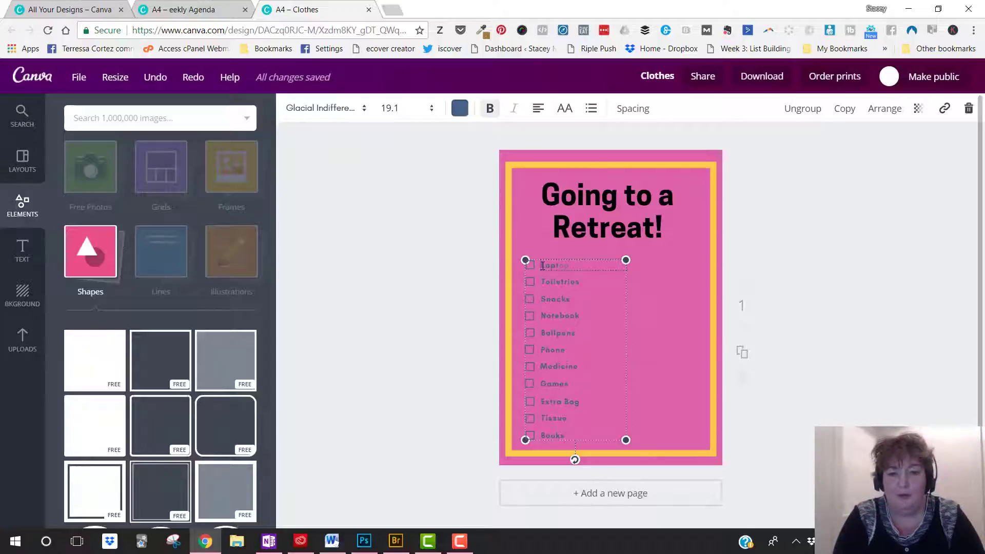
click(662, 316)
key(Escape)
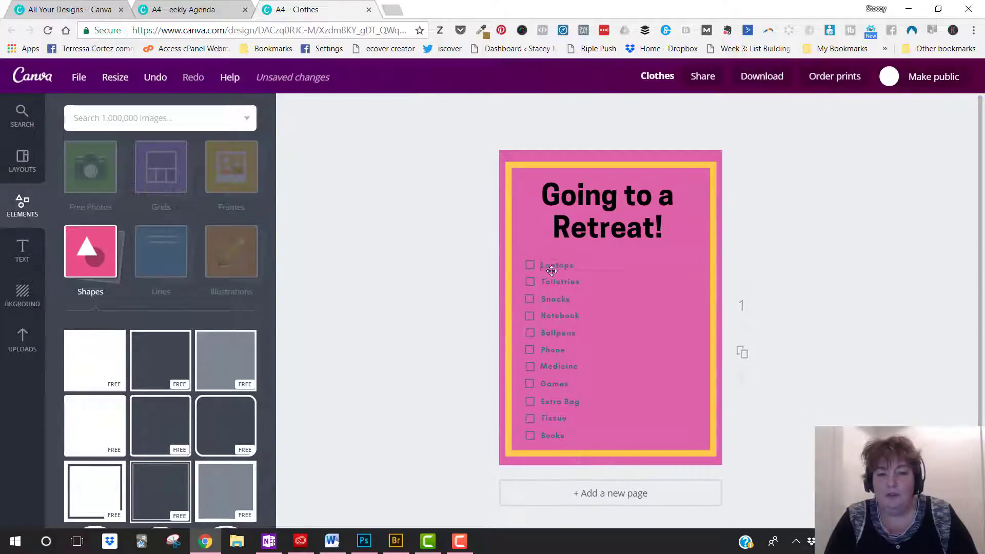
click(542, 268)
drag(645, 250, 647, 232)
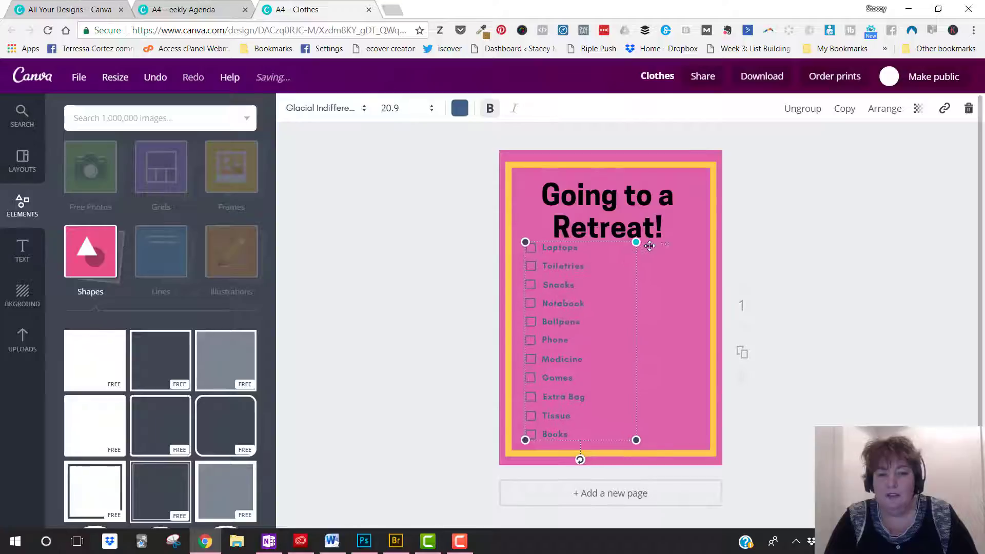
click(554, 433)
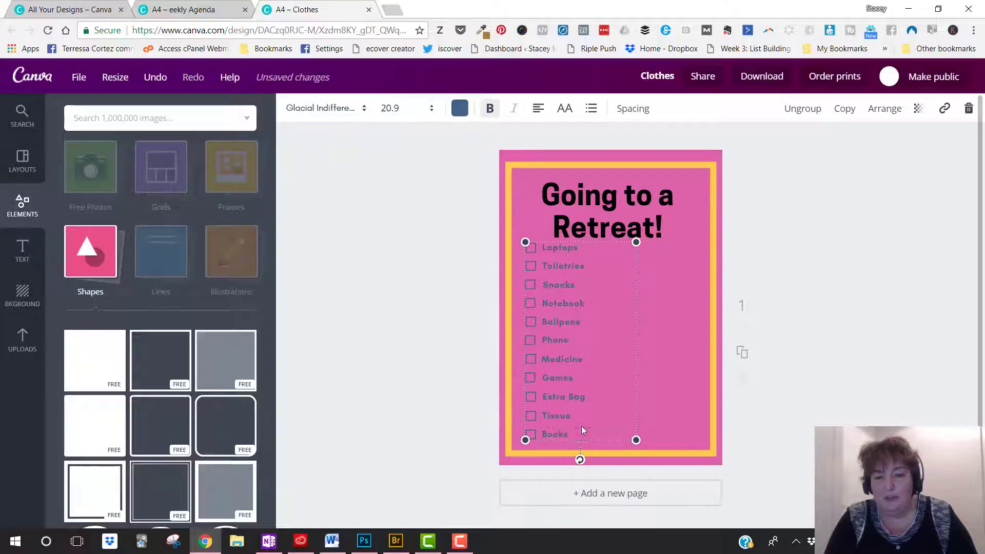
click(684, 399)
click(559, 435)
key(ctrl+z)
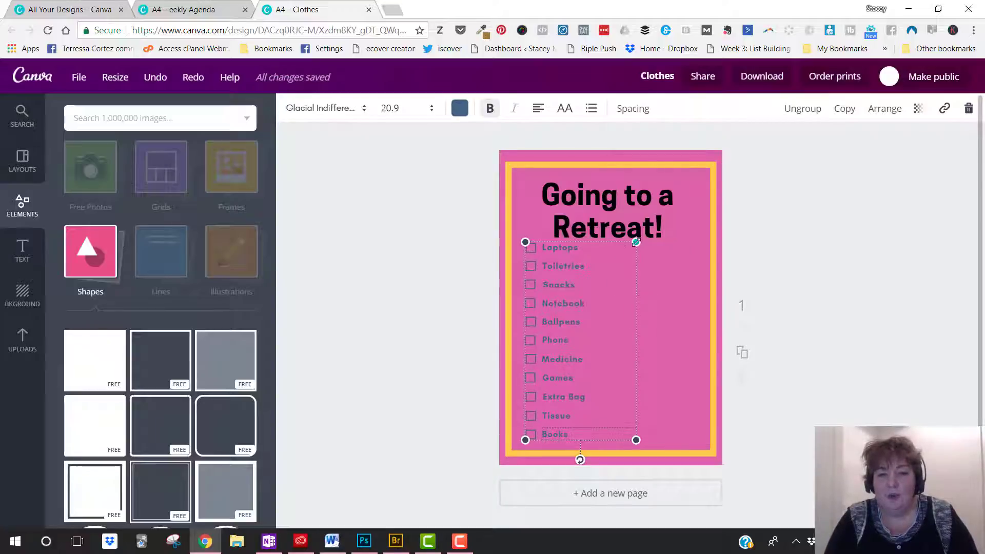
drag(637, 242, 627, 261)
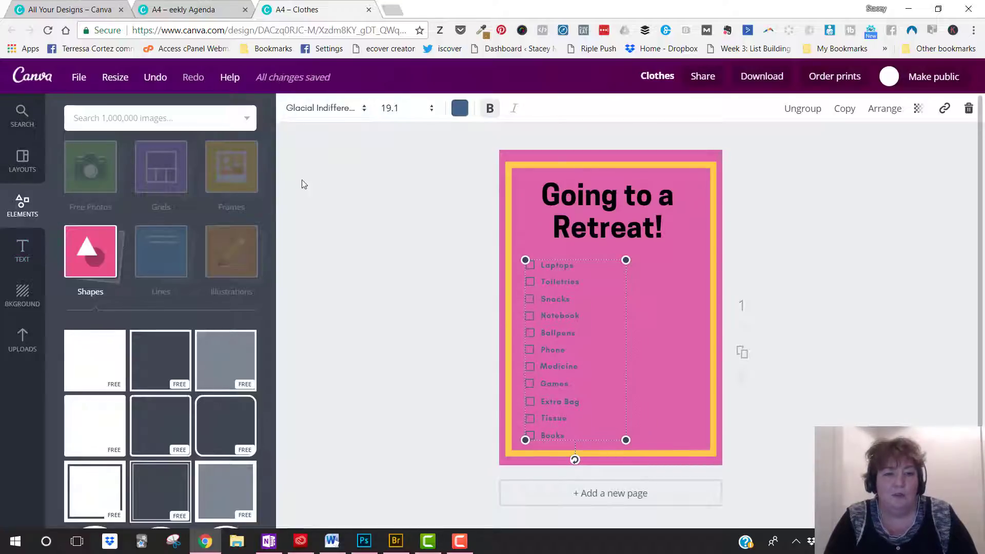
Add the heading 'Going to the Beach' to a new A4 design
click(64, 9)
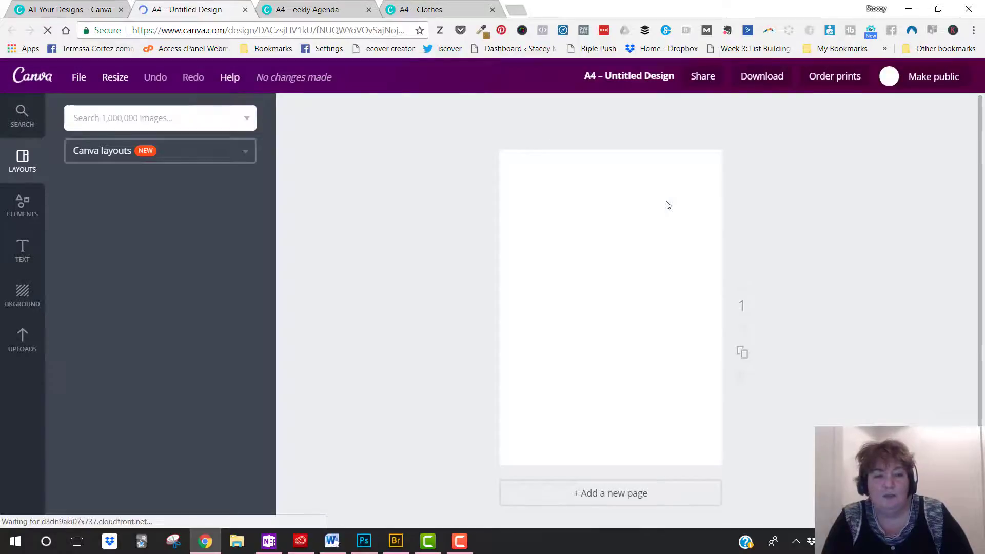
click(22, 261)
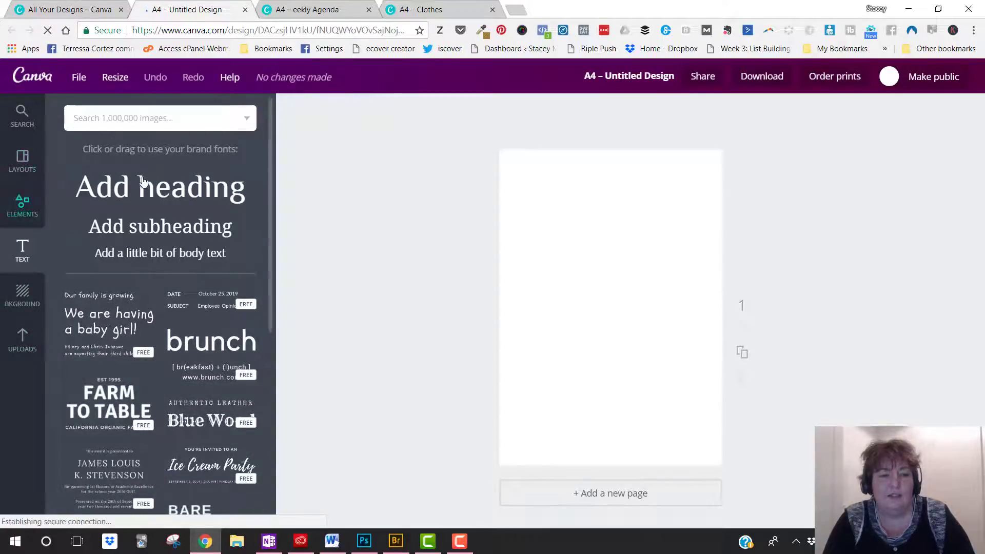
click(152, 187)
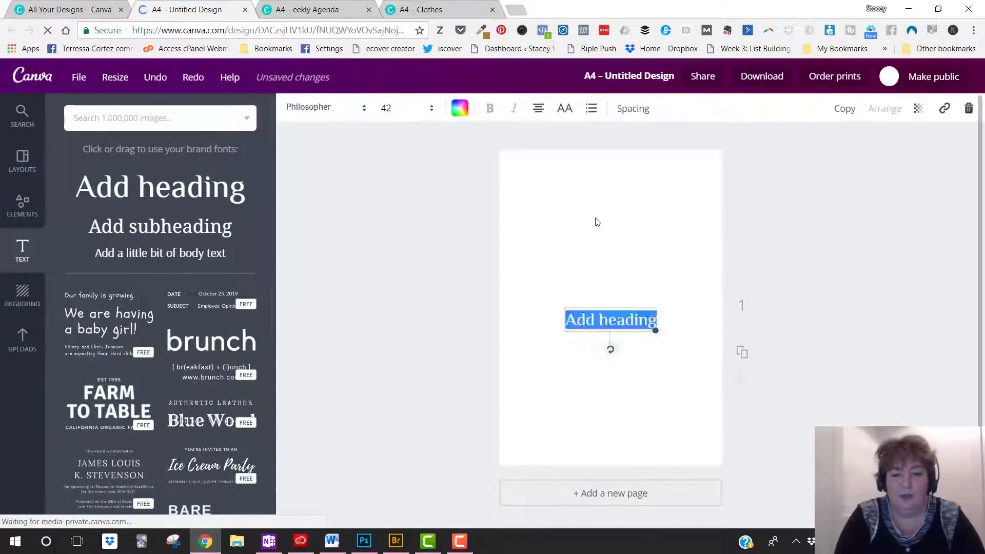
text(Going to t)
key(BackSpace)
key(BackSpace)
text(to the Beach)
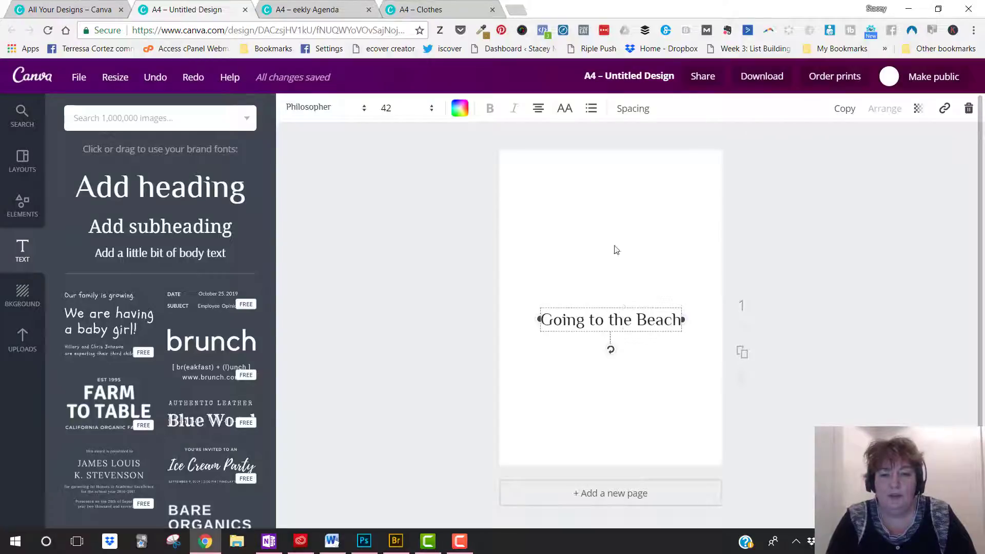
Set the heading to size 56 and centre it near the top of the page
drag(589, 319, 578, 195)
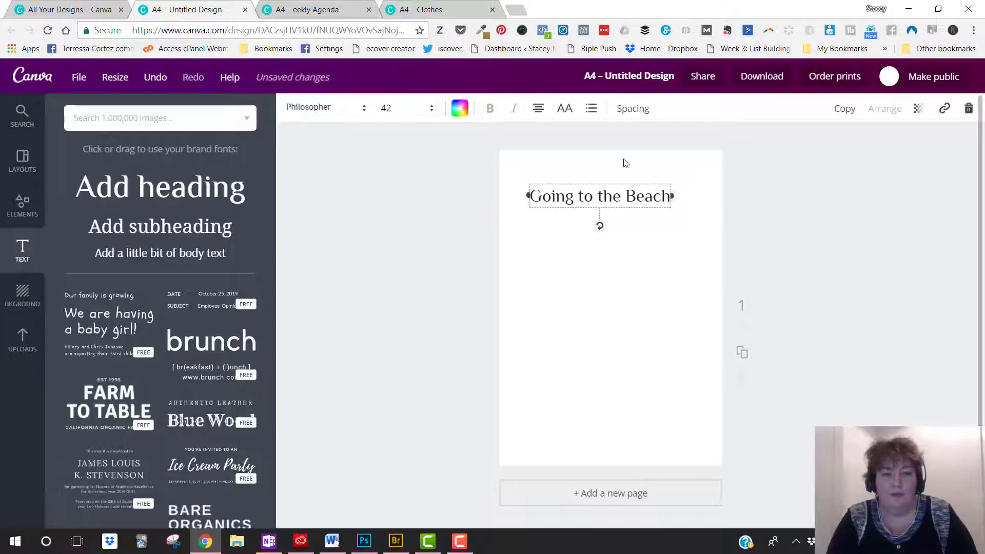
click(389, 109)
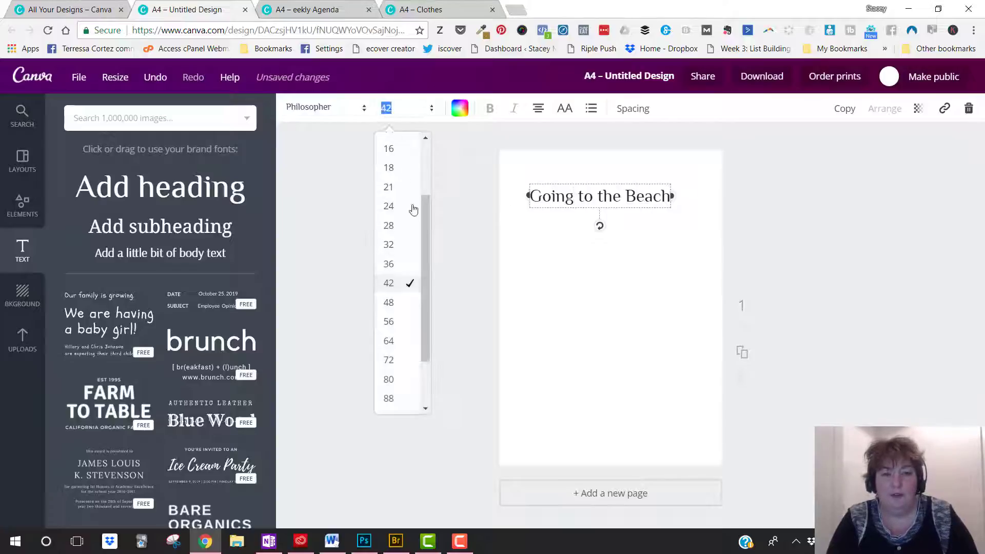
click(403, 321)
click(403, 315)
drag(633, 183, 642, 176)
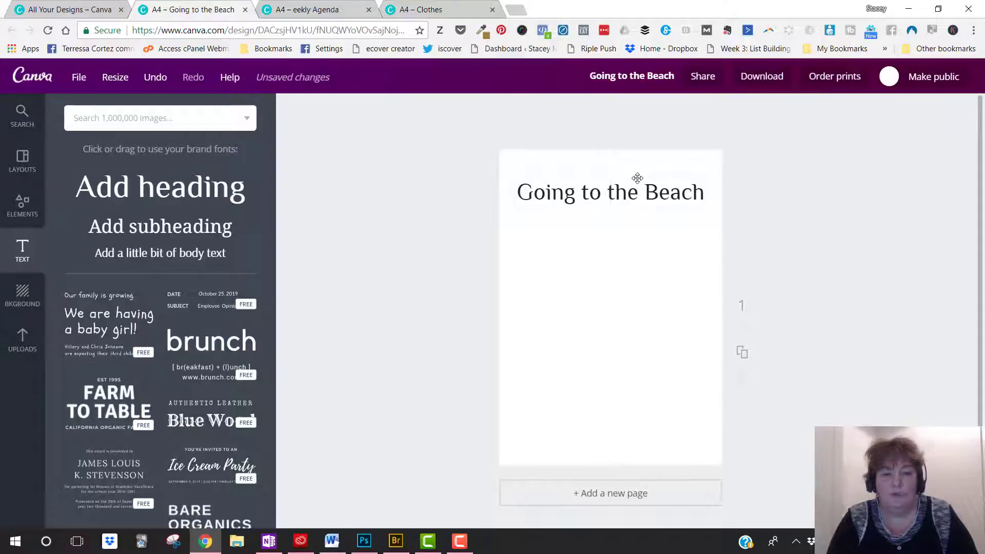
Add an outlined square from Elements > Shapes and resize it smaller
click(23, 210)
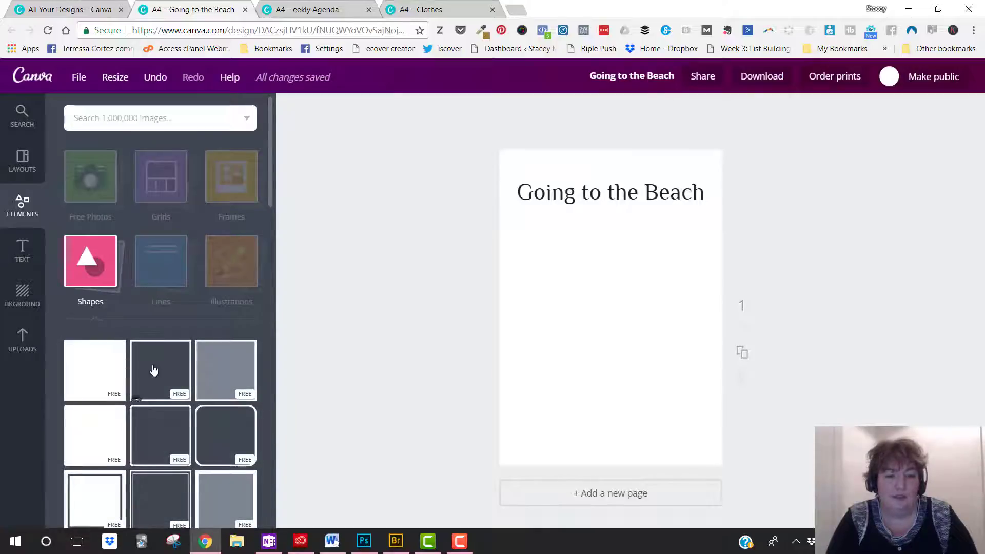
click(153, 371)
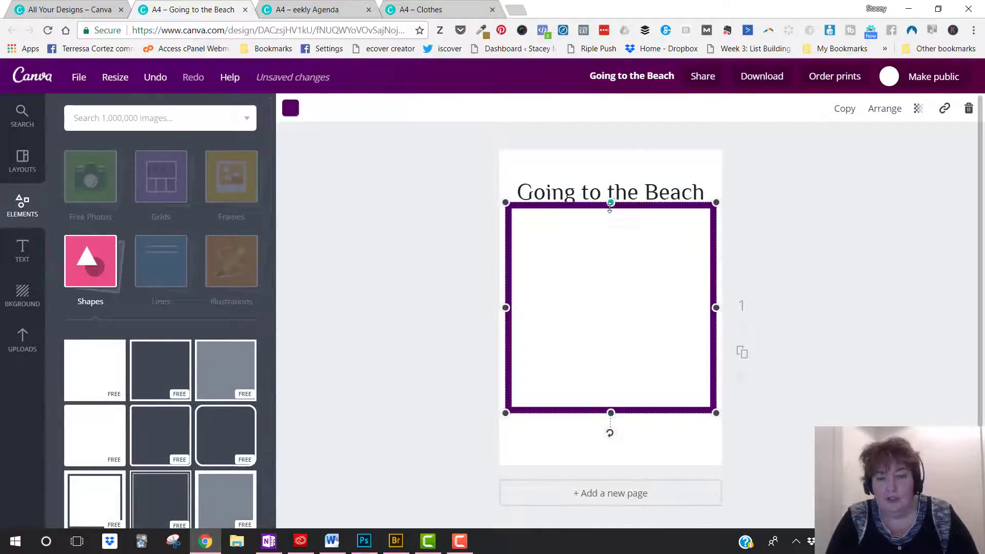
drag(610, 207, 614, 382)
drag(716, 395, 536, 402)
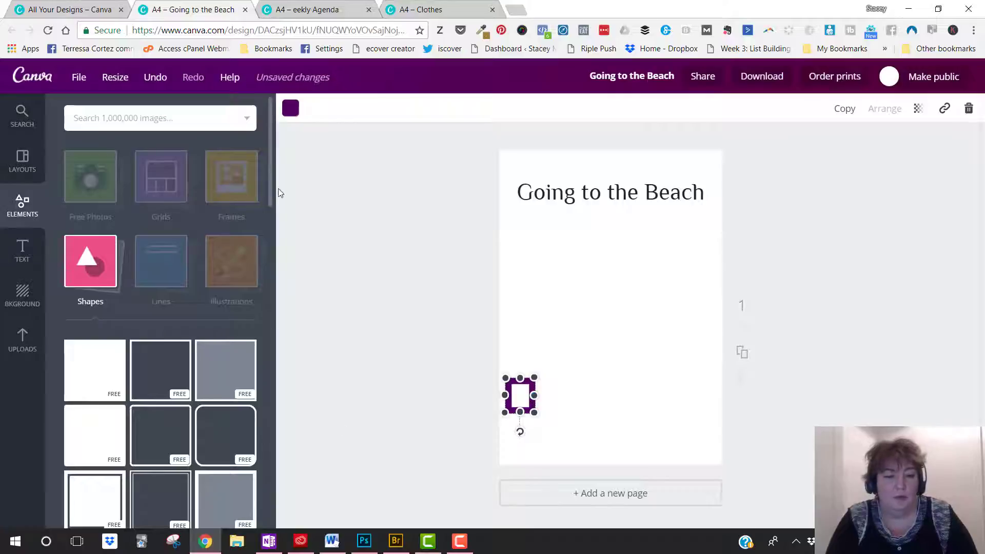
drag(271, 164, 285, 408)
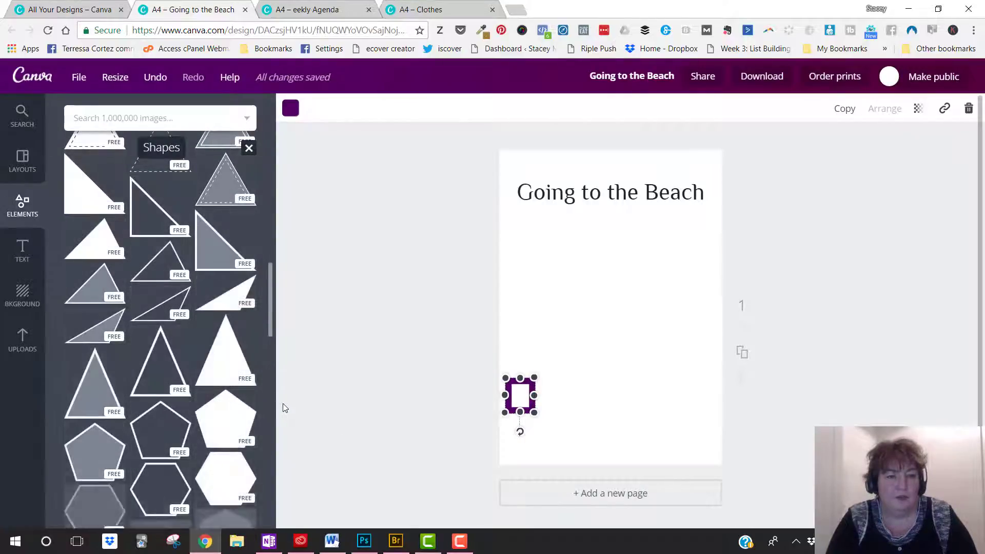
scroll(280, 369, down, 5)
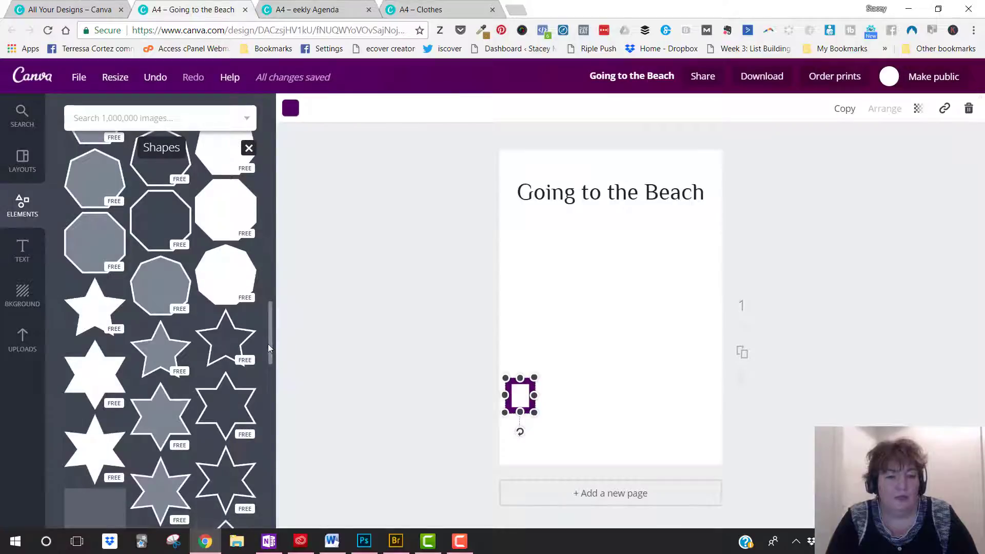
scroll(272, 330, down, 8)
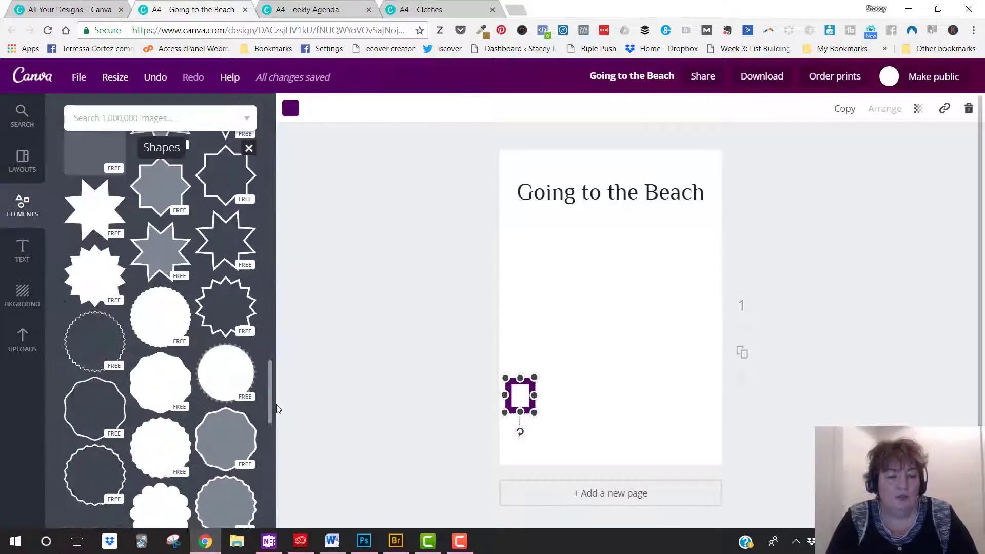
scroll(277, 419, up, 6)
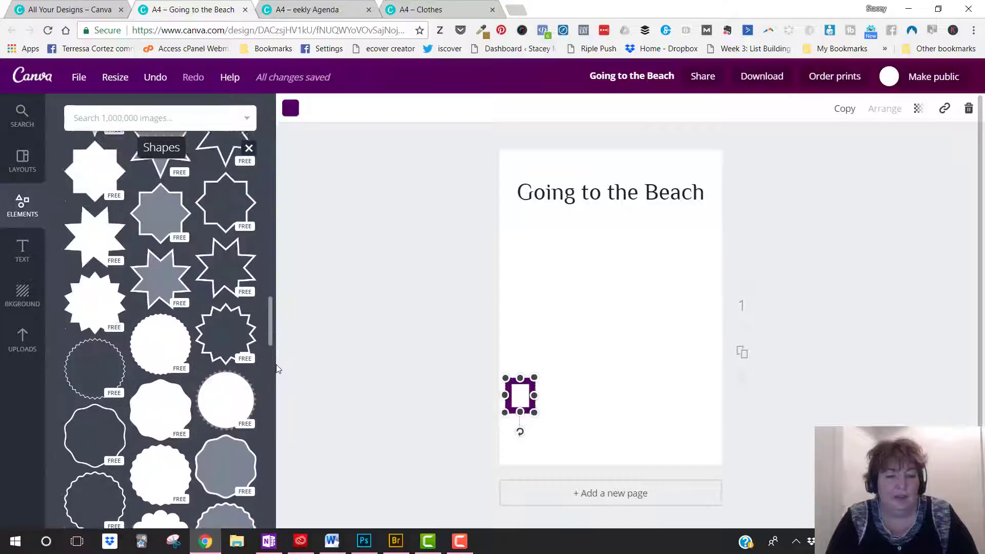
scroll(277, 366, up, 4)
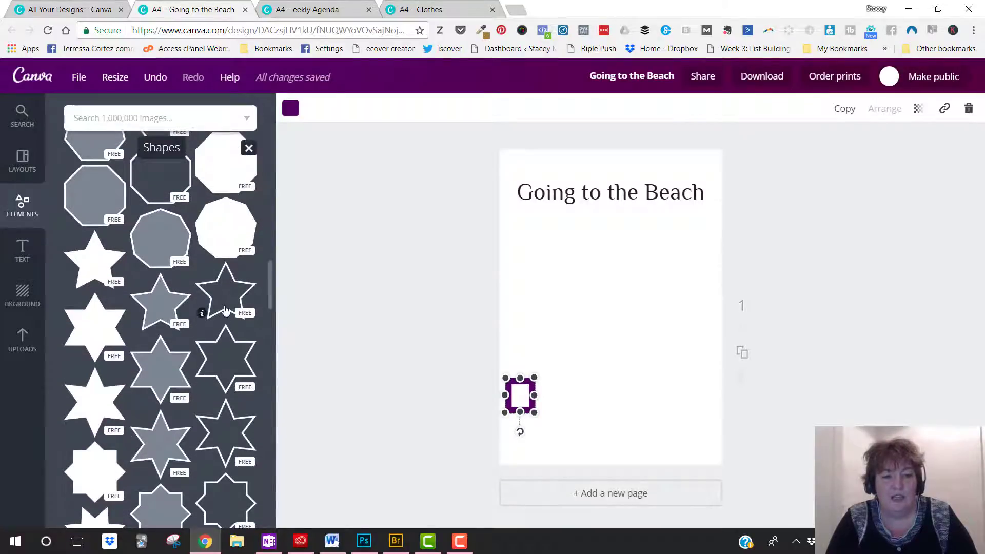
Add a five-point star outline, delete the leftover square, and size the star to about 99 x 85
click(226, 296)
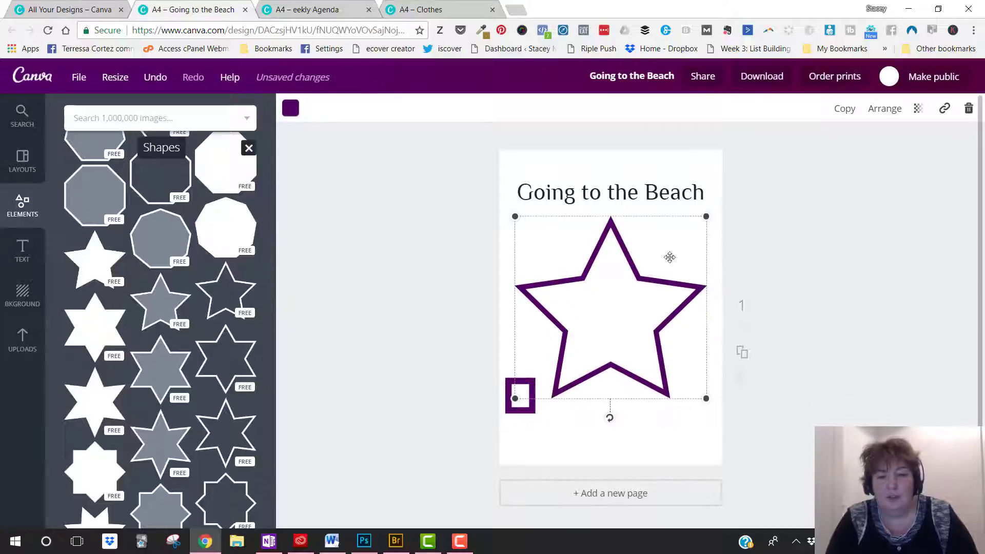
drag(703, 222, 586, 331)
click(510, 417)
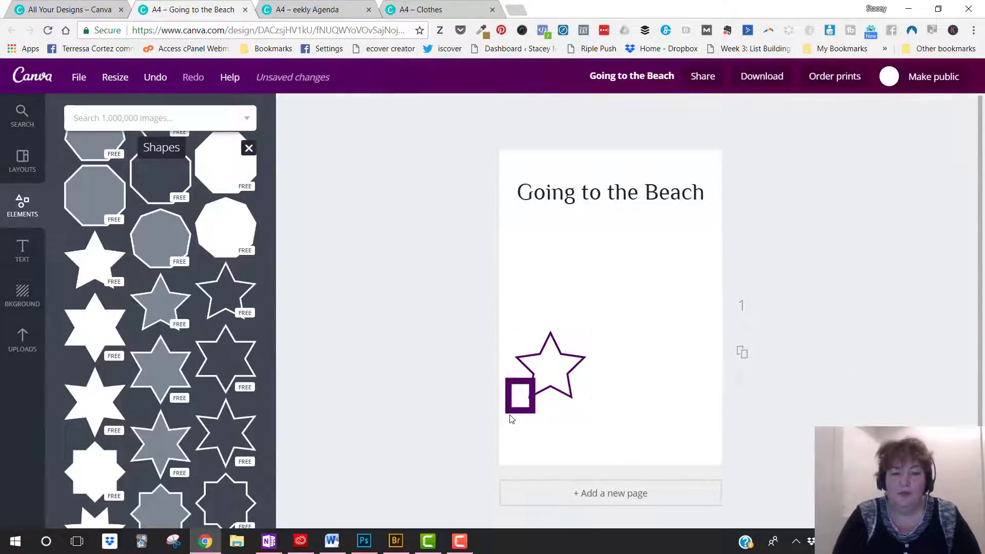
click(510, 412)
key(Delete)
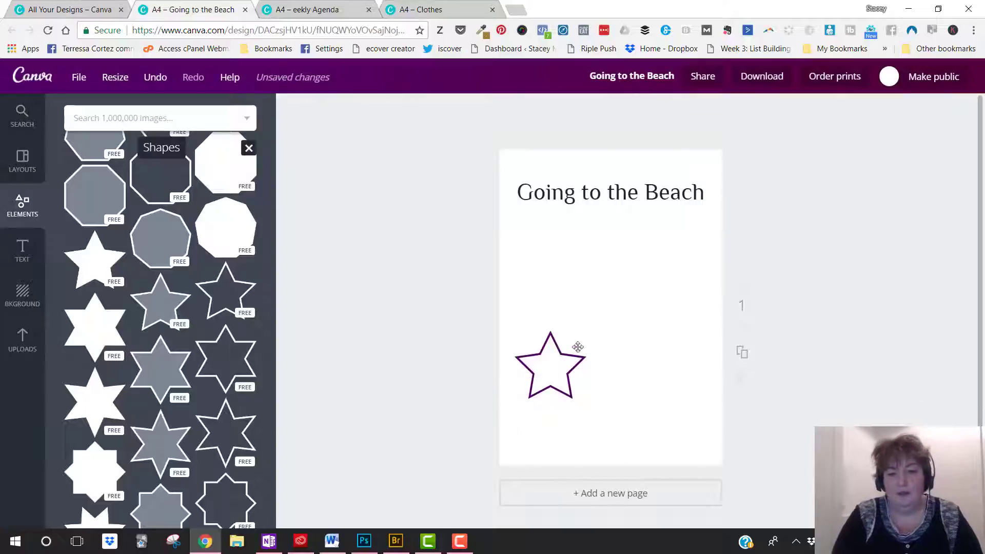
drag(578, 345, 555, 272)
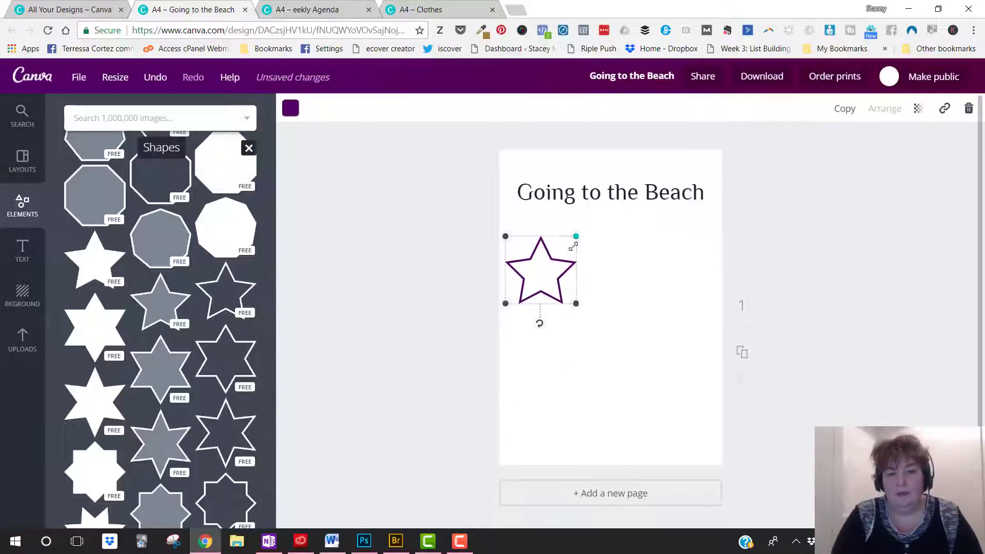
drag(576, 238, 529, 267)
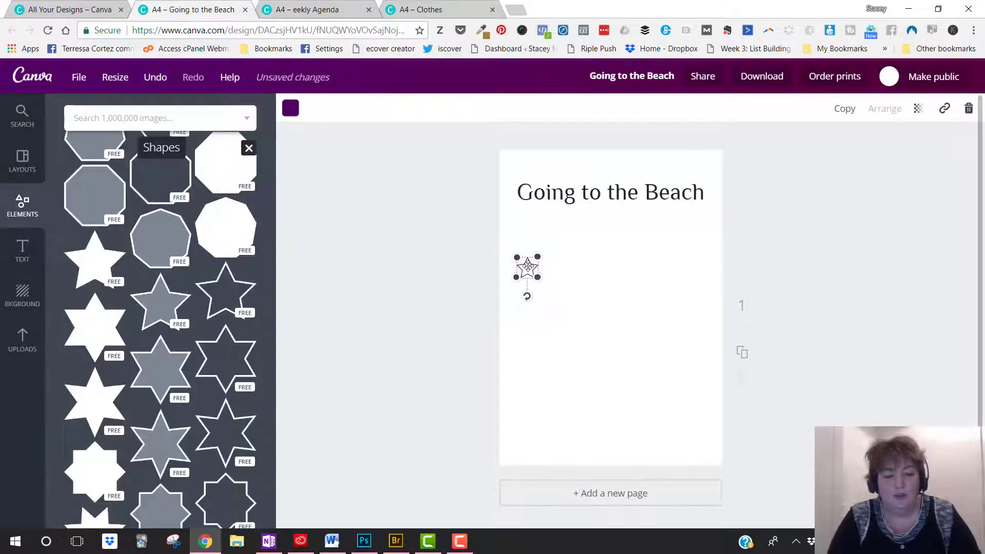
Make five copies of the star
click(845, 109)
click(845, 109)
click(846, 109)
click(845, 109)
click(845, 109)
Arrange the six stars into an aligned vertical column below the heading
drag(569, 322, 529, 414)
drag(560, 300, 529, 375)
drag(534, 325, 525, 348)
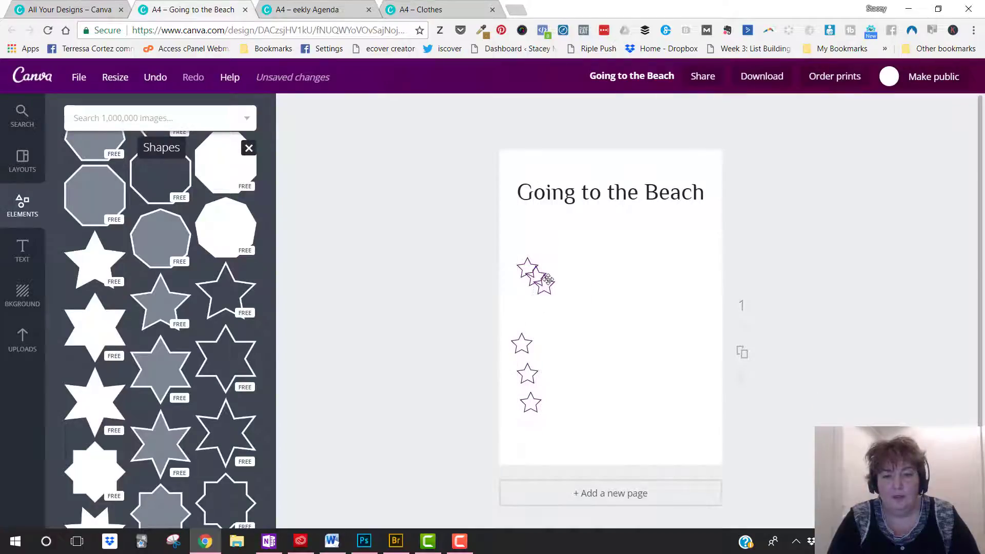
drag(548, 280, 534, 326)
drag(538, 277, 527, 350)
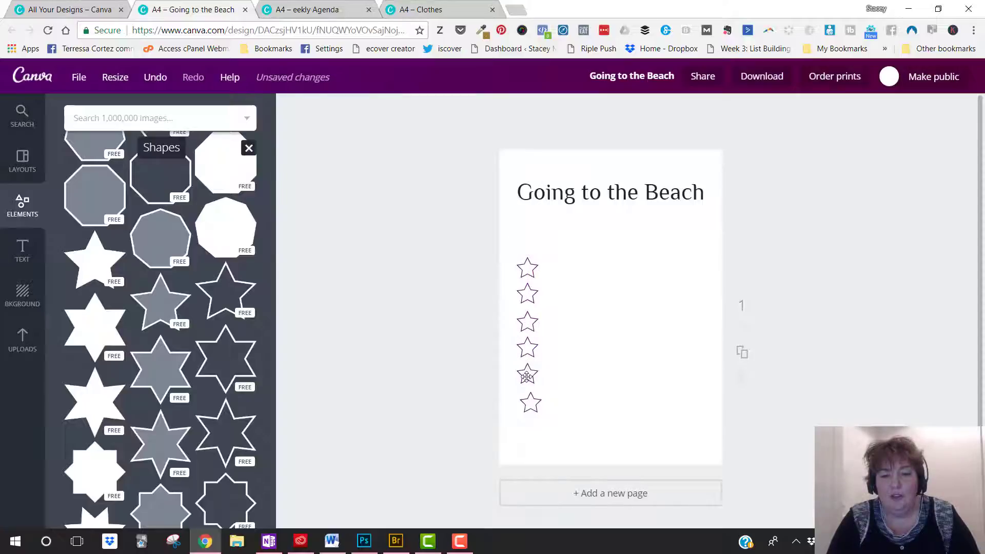
click(527, 377)
drag(533, 408, 528, 406)
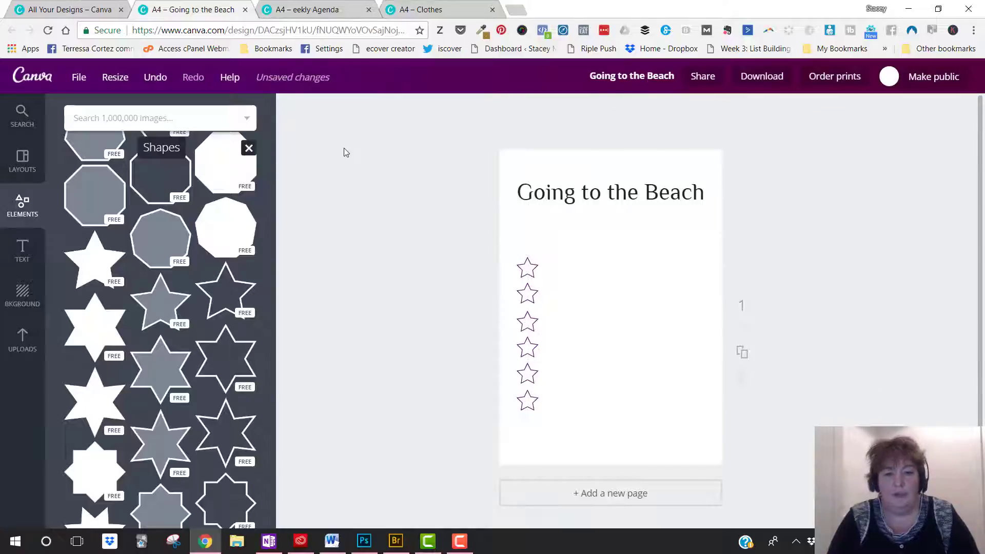
Add a subheading reading 'towel' and place it beside the first star
click(22, 251)
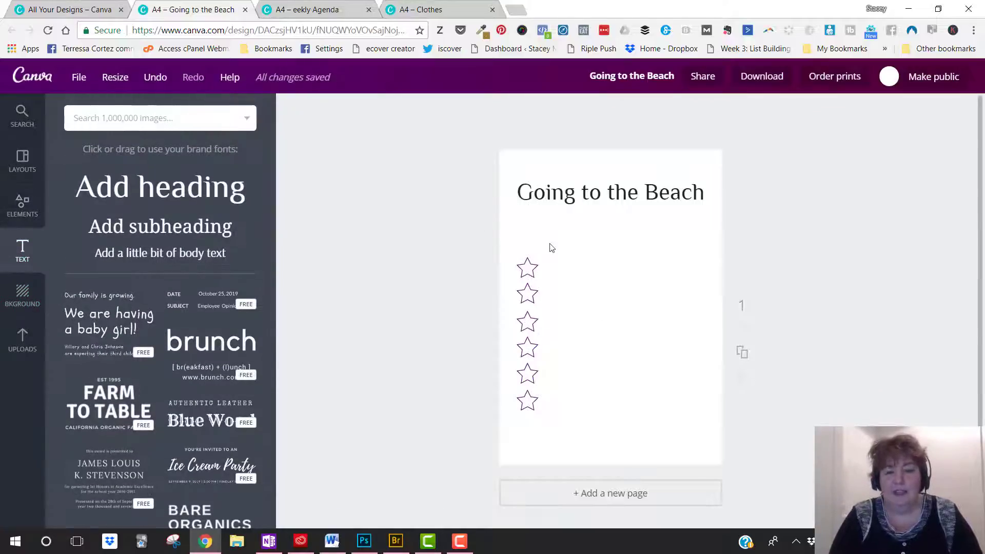
click(148, 231)
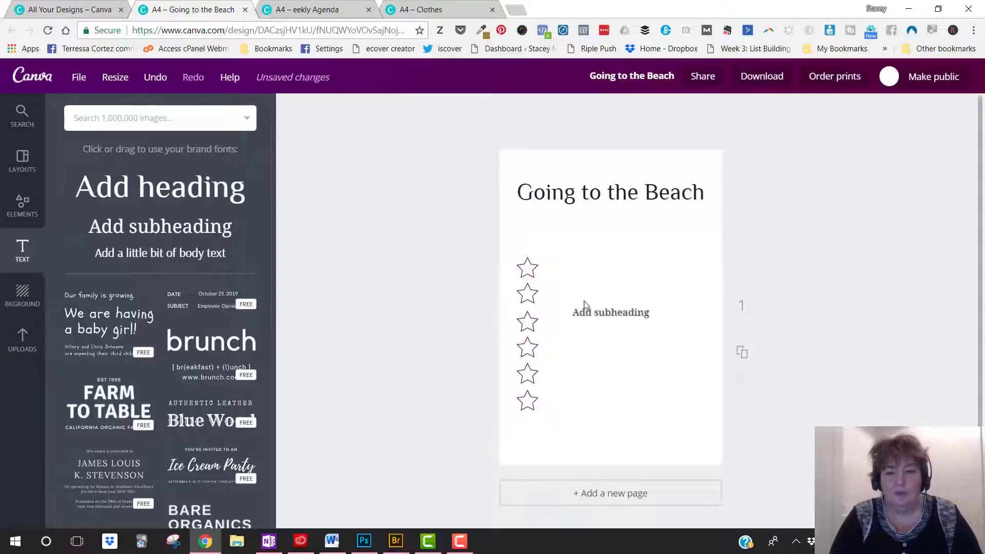
click(592, 314)
click(594, 318)
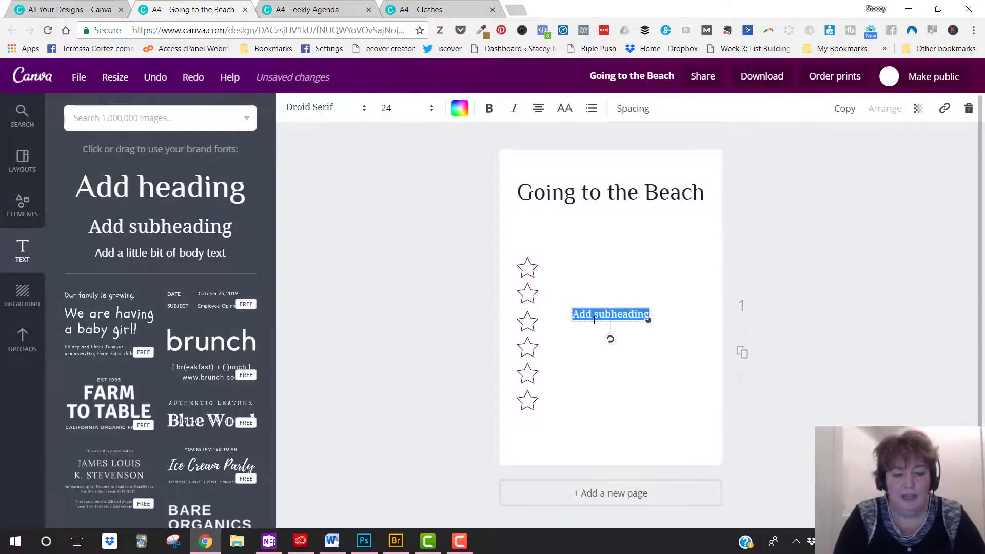
text(towel)
click(600, 390)
drag(618, 314, 570, 272)
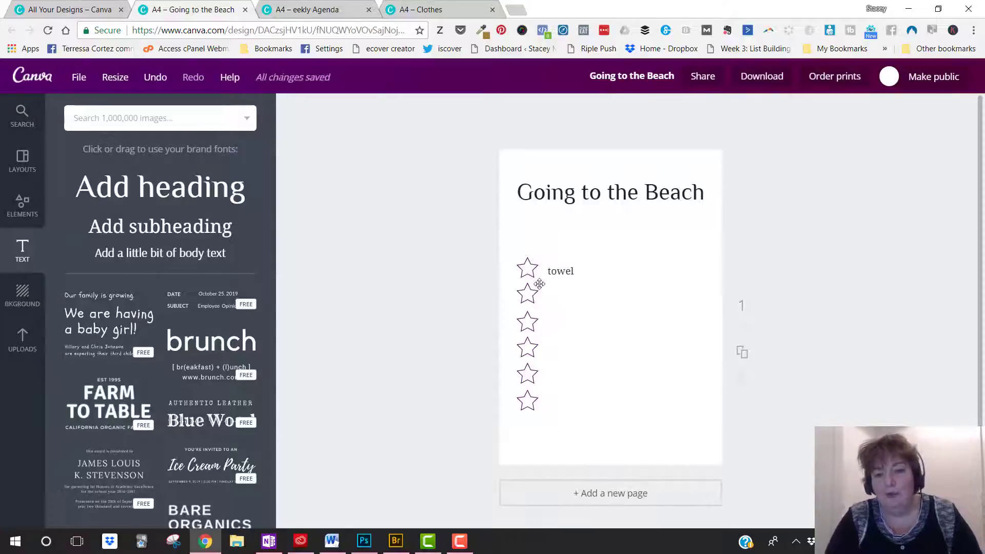
Duplicate the 'towel' label four times and place copies beside the third to sixth stars
click(561, 272)
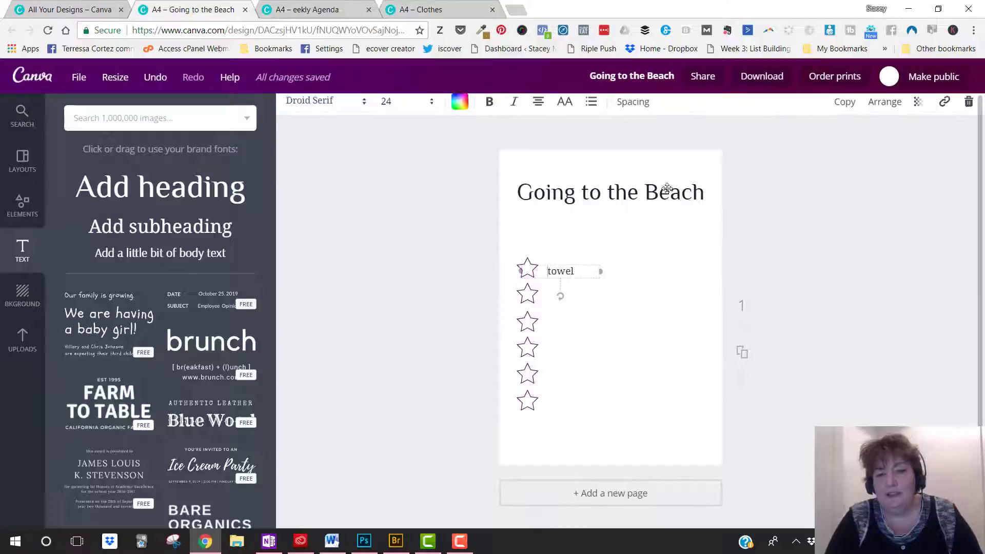
click(847, 110)
click(847, 109)
click(847, 110)
click(846, 109)
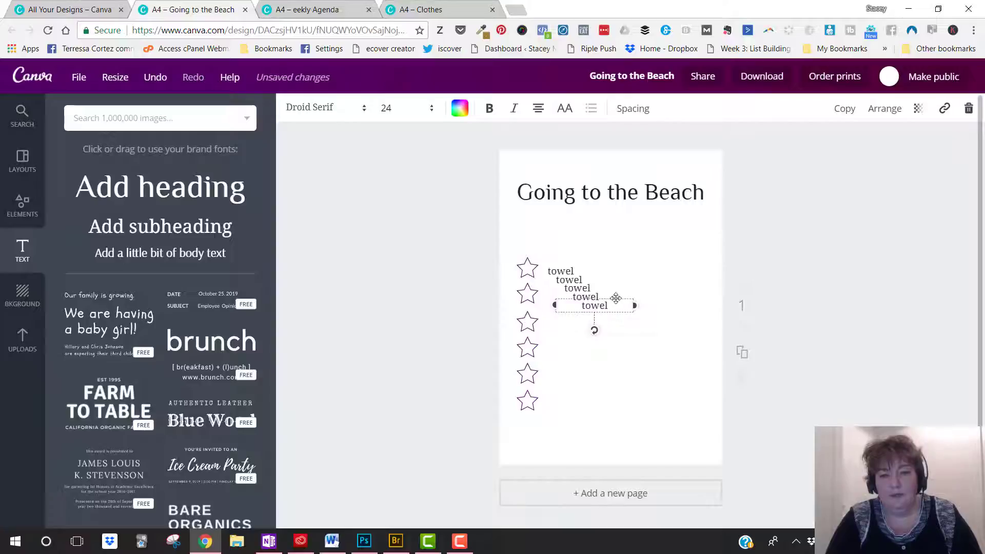
drag(618, 298, 574, 396)
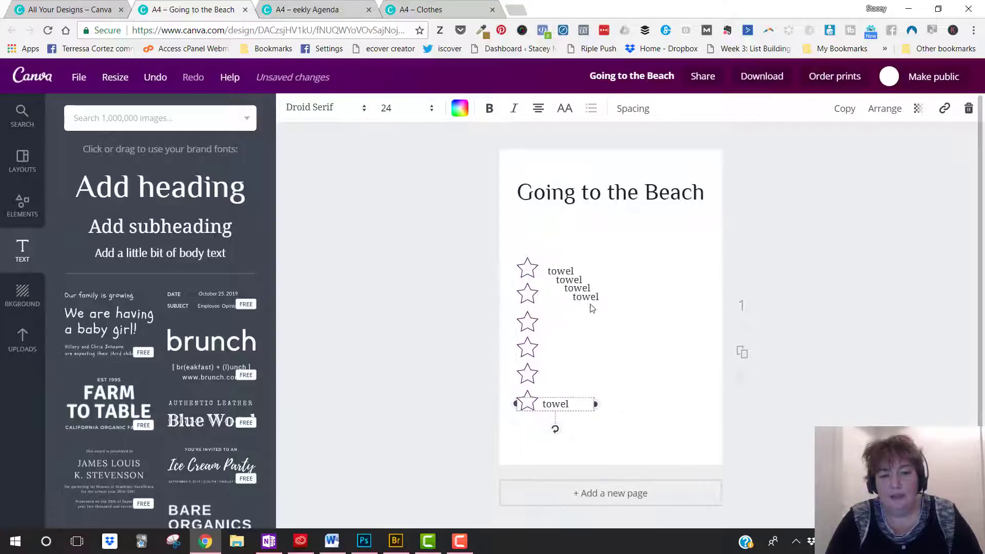
drag(593, 297, 565, 379)
drag(583, 287, 561, 353)
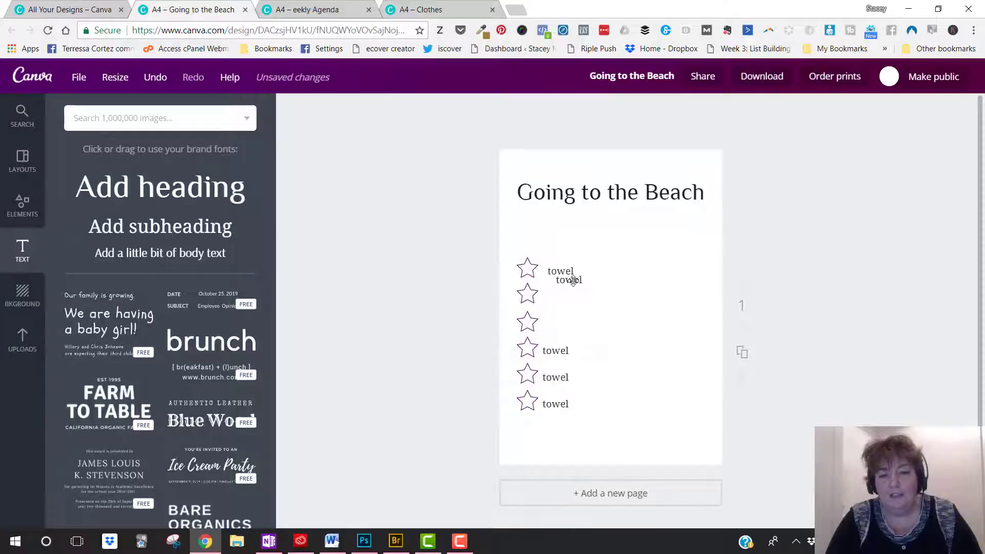
drag(570, 280, 558, 329)
Duplicate the first 'towel' label and place it beside the second star
click(573, 260)
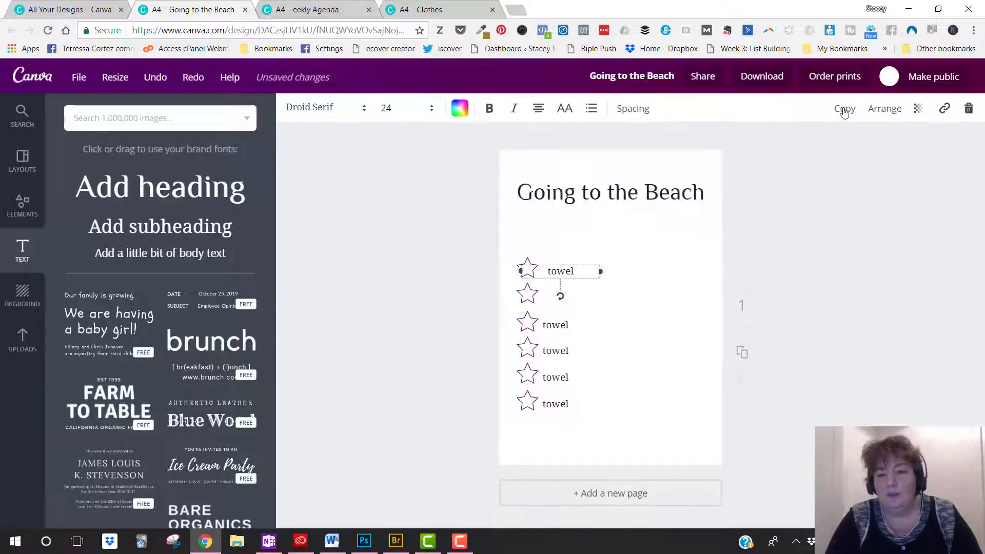
click(759, 192)
key(ctrl+v)
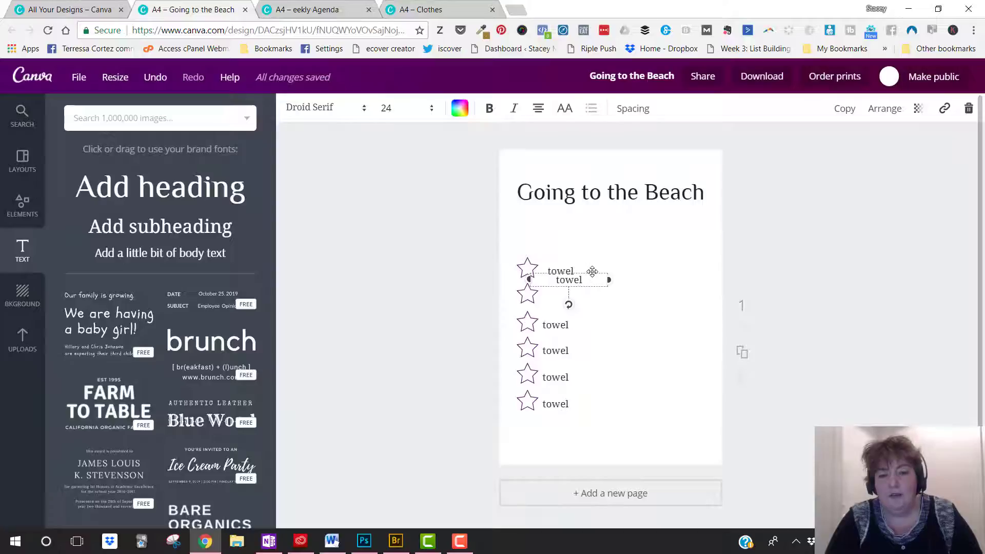
drag(593, 271, 548, 272)
Try a teal page background, then set the background back to white
click(805, 206)
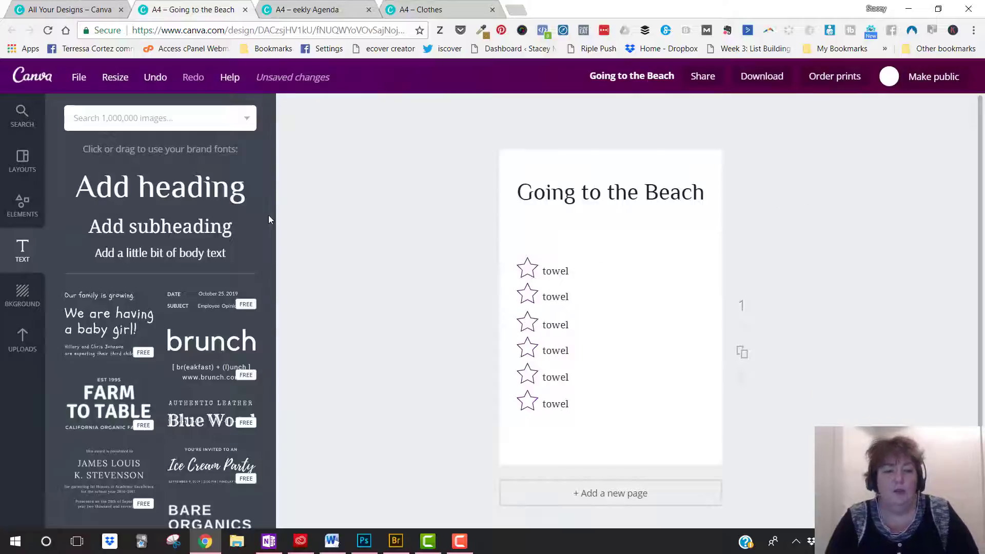
click(22, 301)
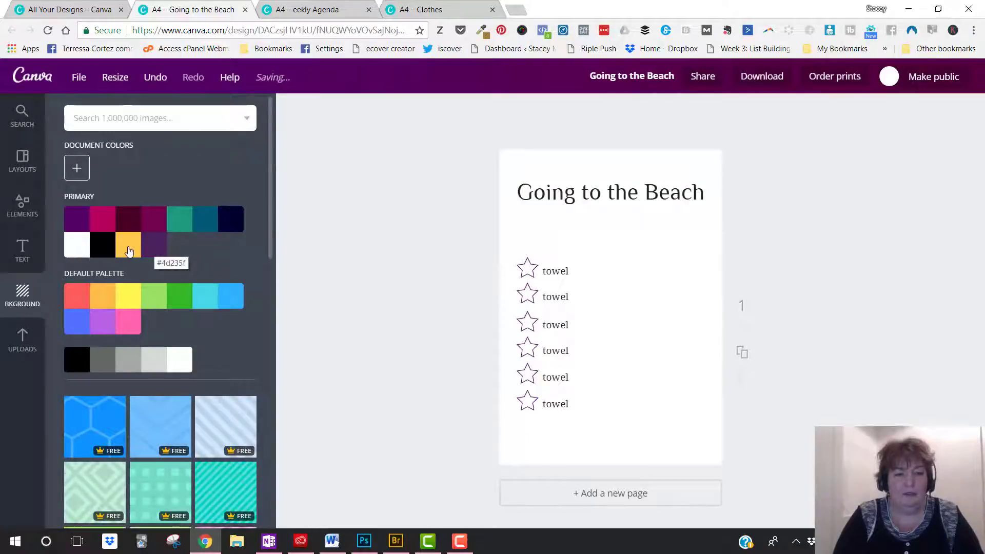
click(180, 228)
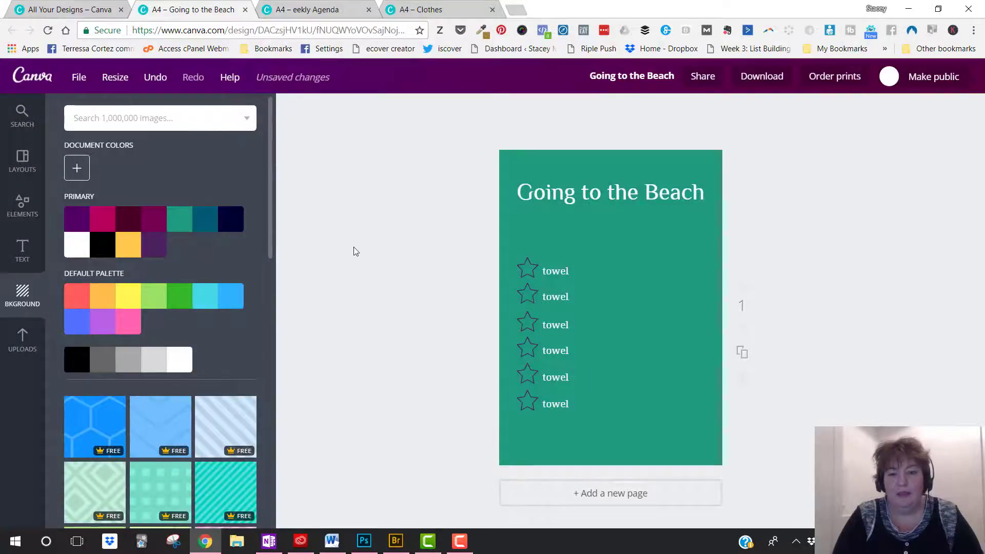
drag(354, 248, 621, 202)
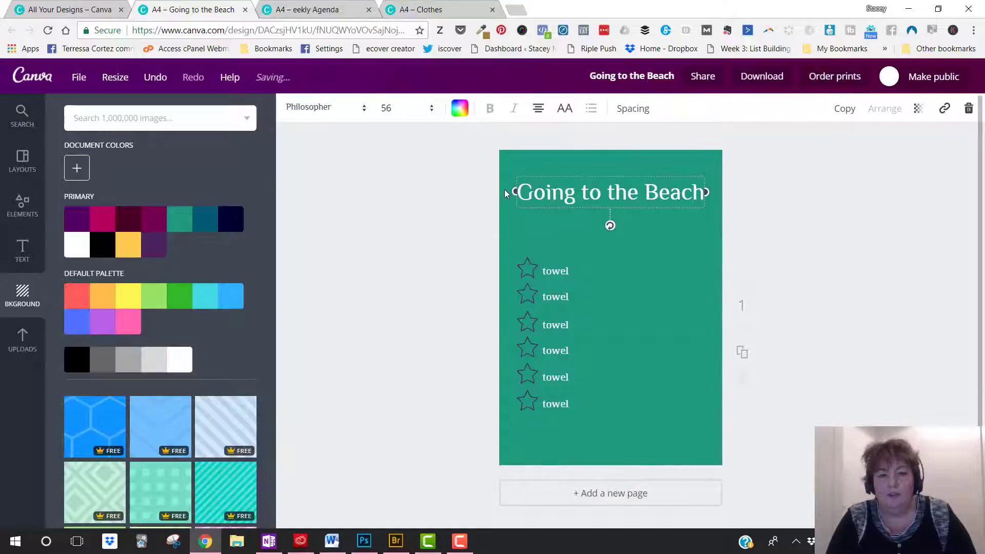
click(72, 250)
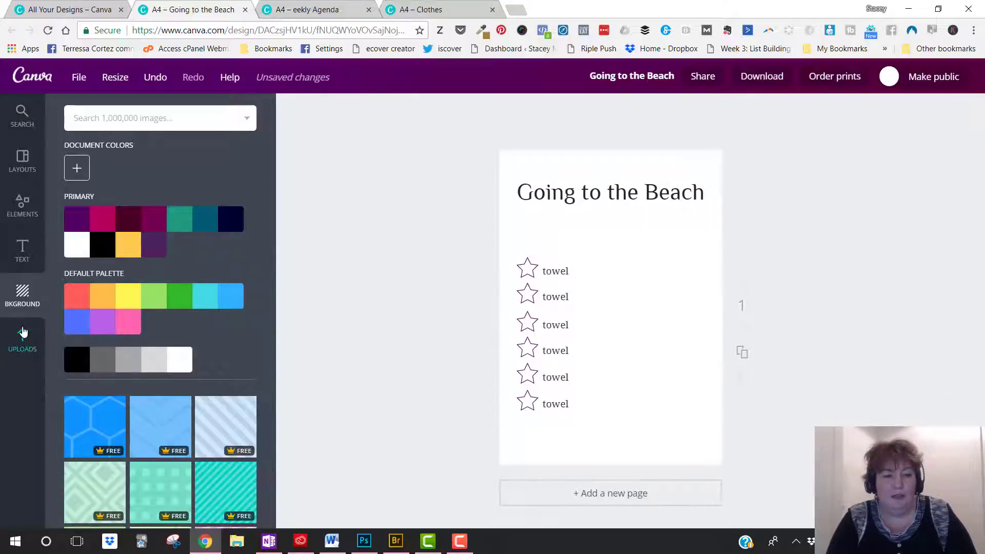
Add the website address as a subheading line along the bottom of the page
click(22, 250)
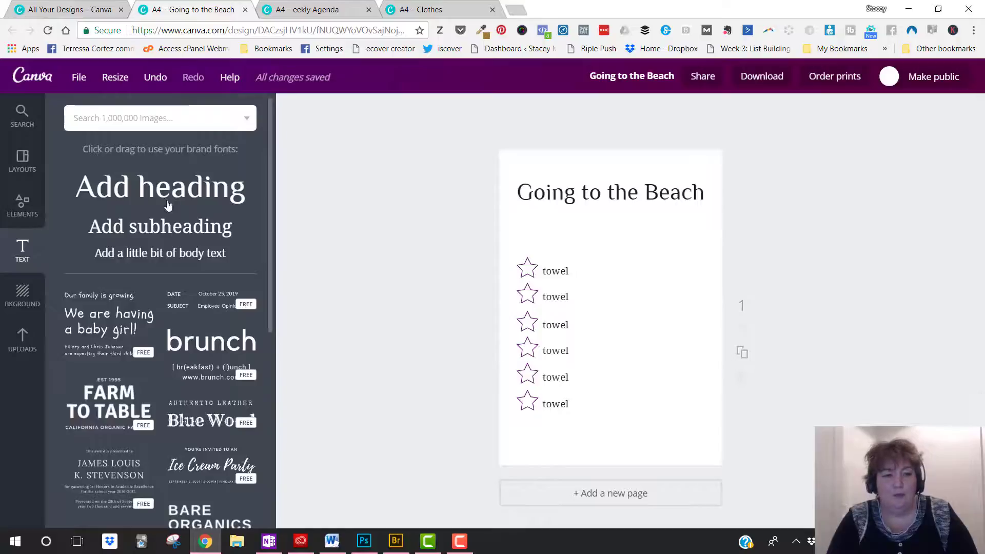
click(215, 230)
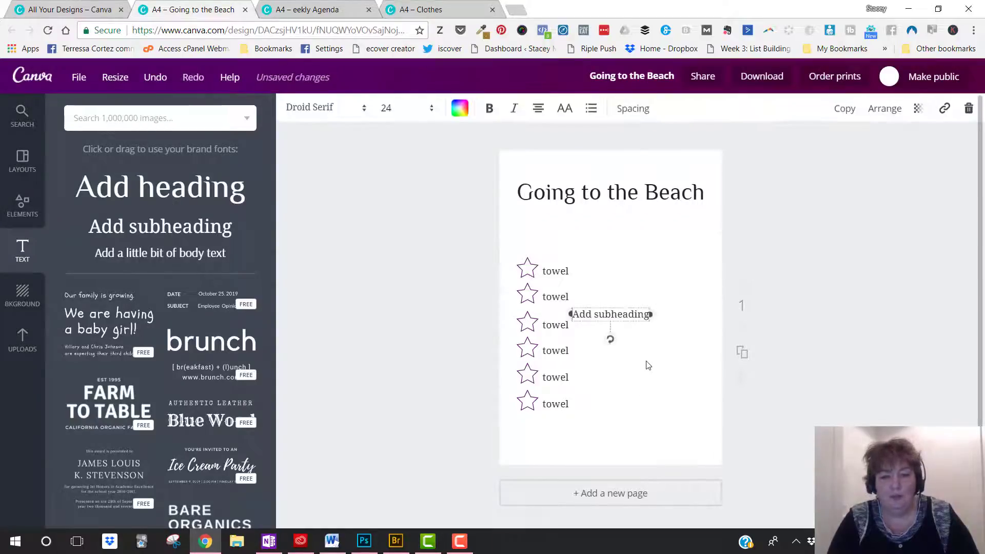
text(StaceyMyers.com)
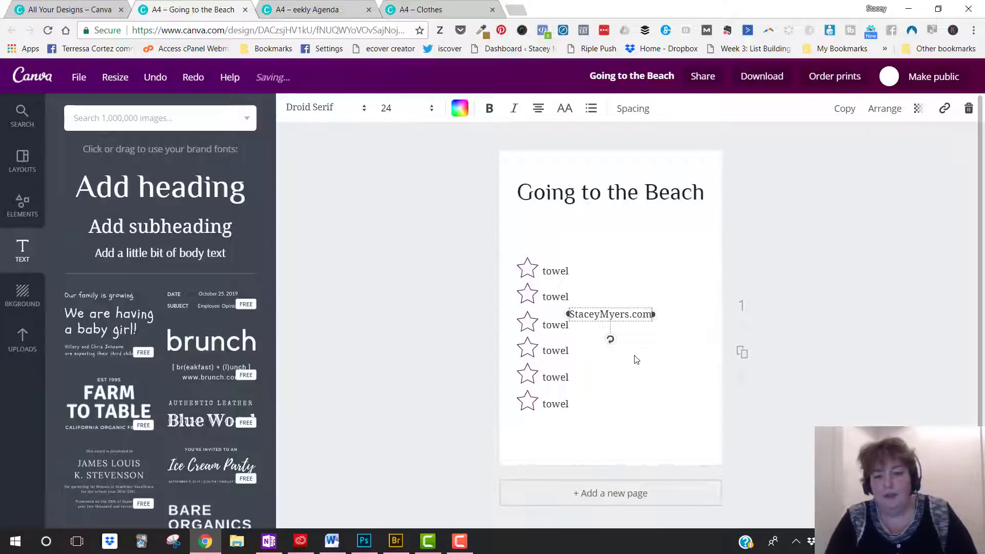
drag(630, 306, 614, 447)
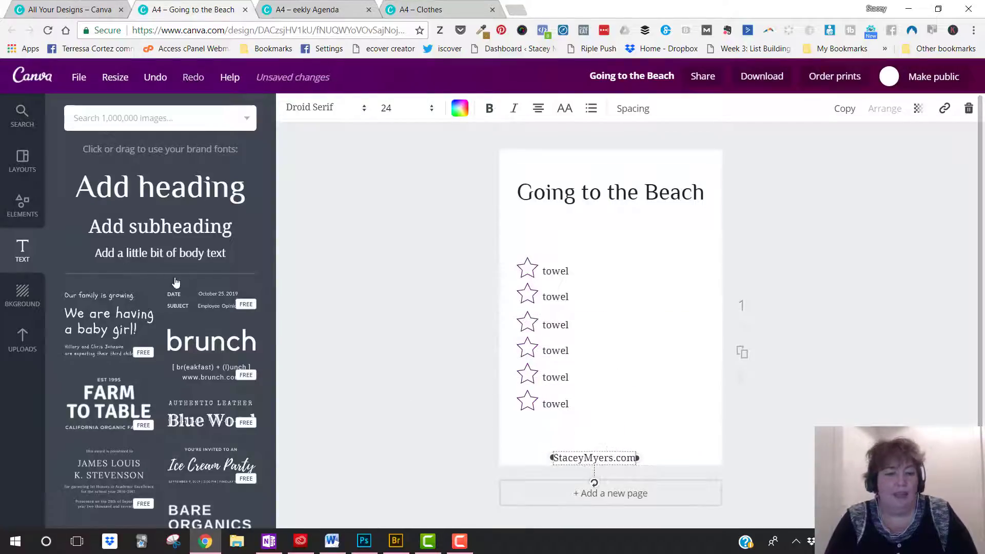
click(21, 207)
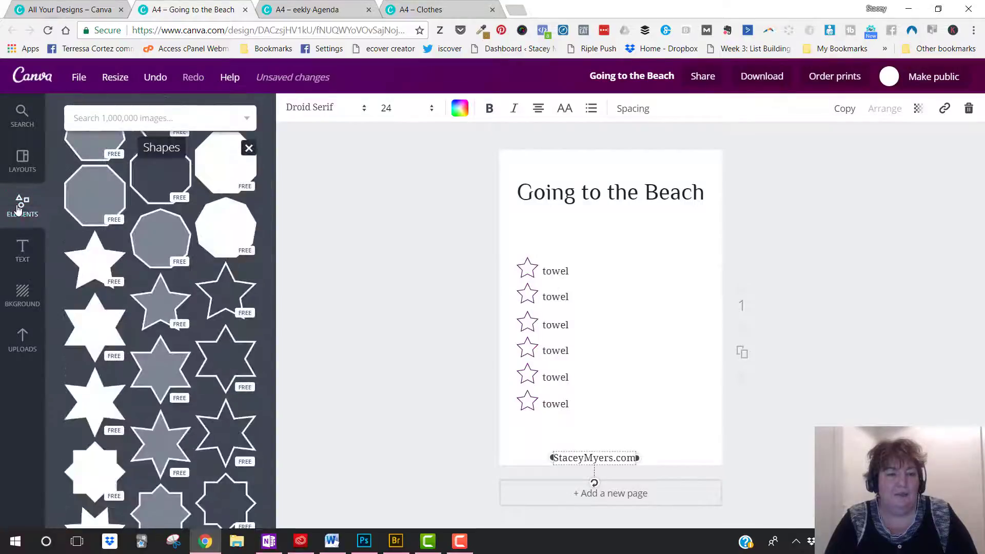
drag(270, 282, 278, 106)
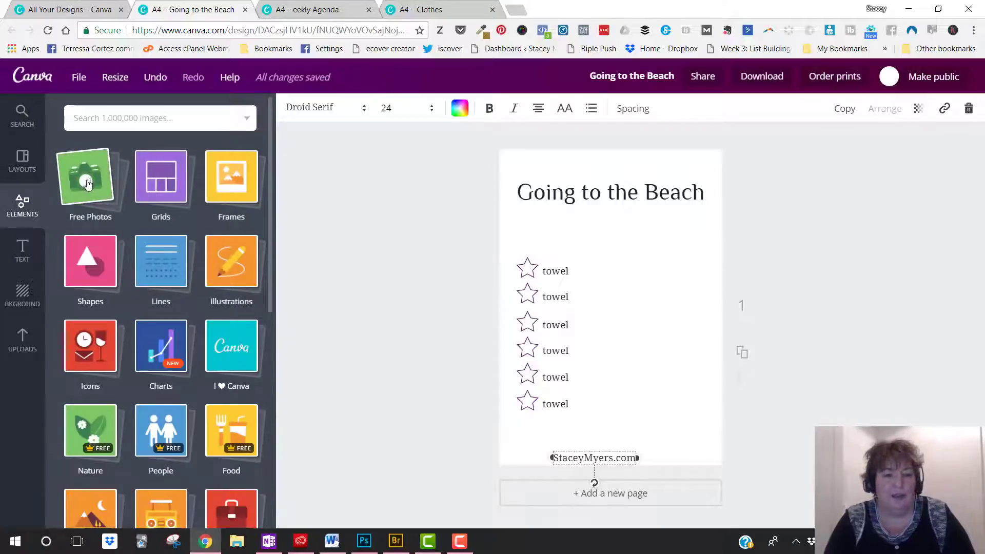
Search Free Photos for 'beach' and filter the results to free images only
click(91, 195)
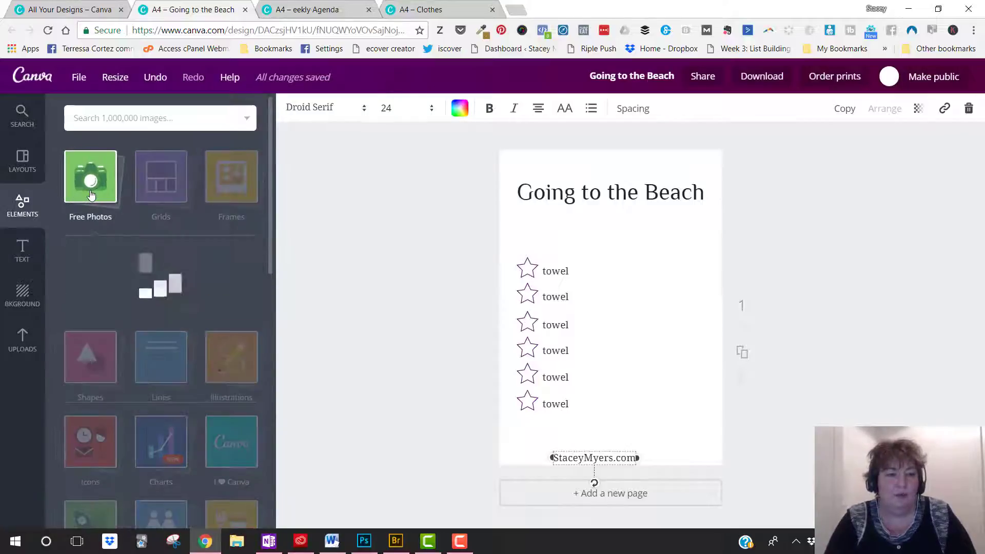
click(179, 120)
text(beach)
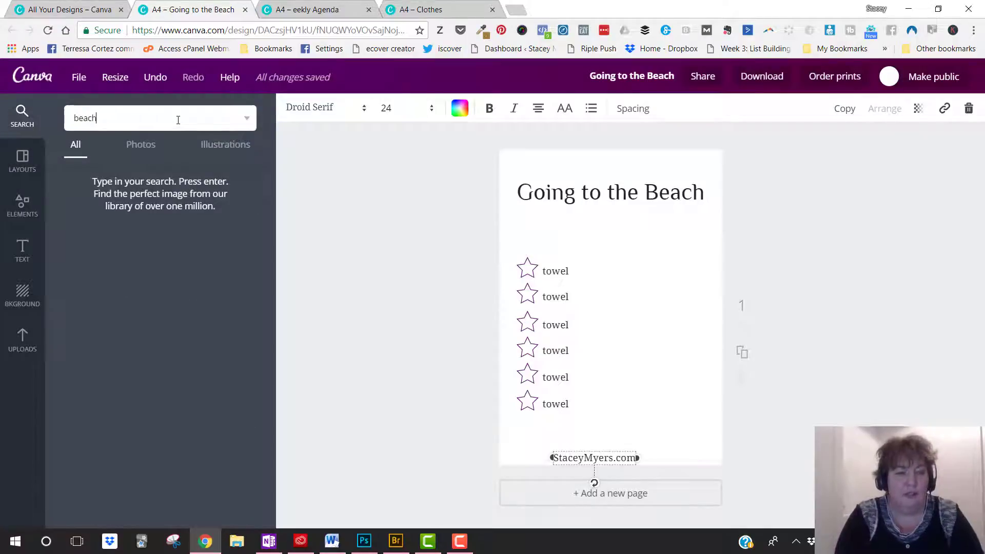
click(247, 118)
click(122, 186)
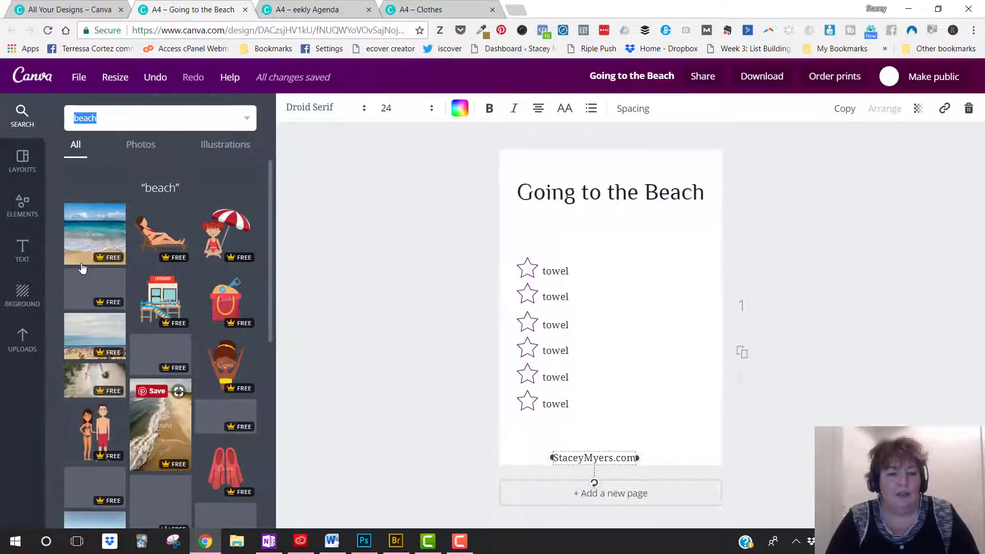
Stretch the first beach photo to fill the page, then delete it
click(93, 250)
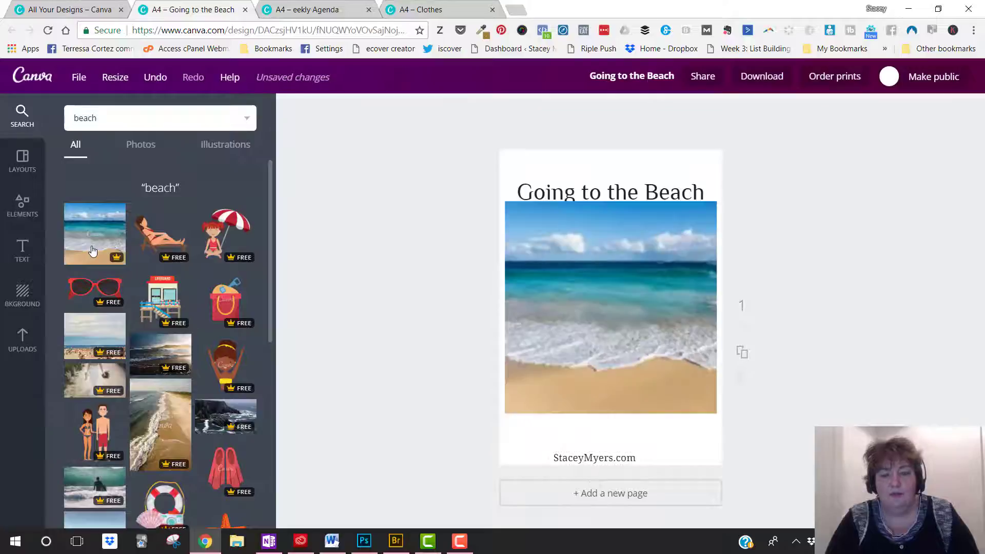
drag(505, 204, 454, 150)
drag(716, 414, 768, 466)
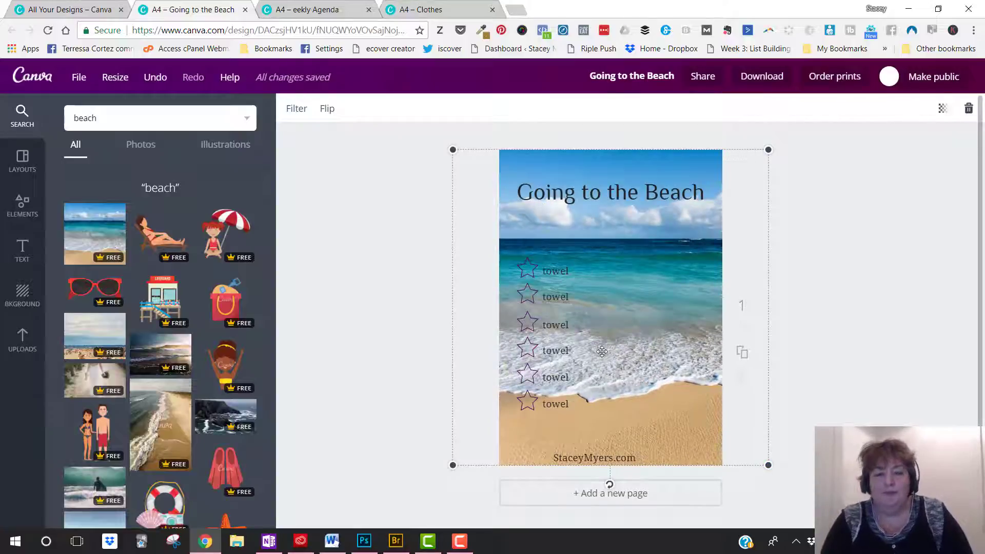
click(308, 285)
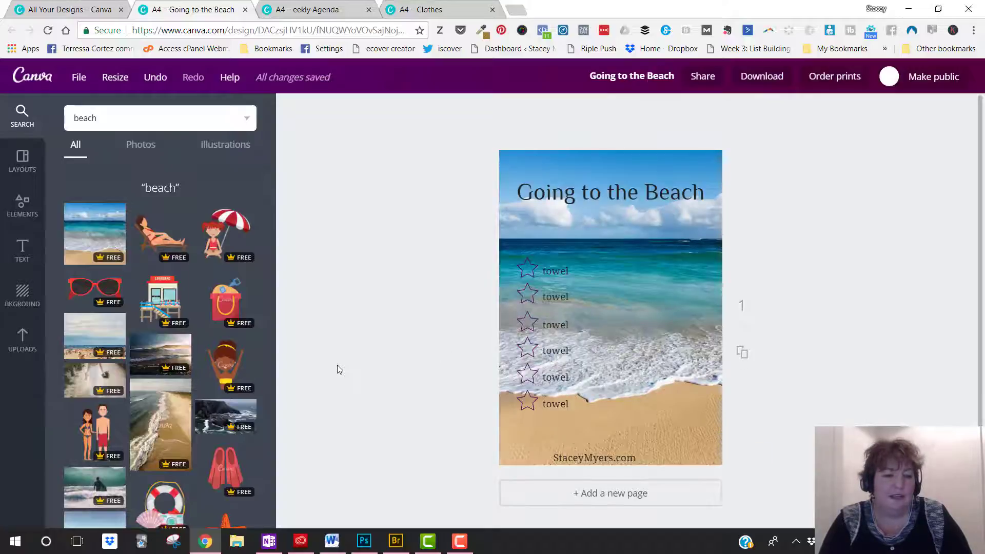
click(641, 351)
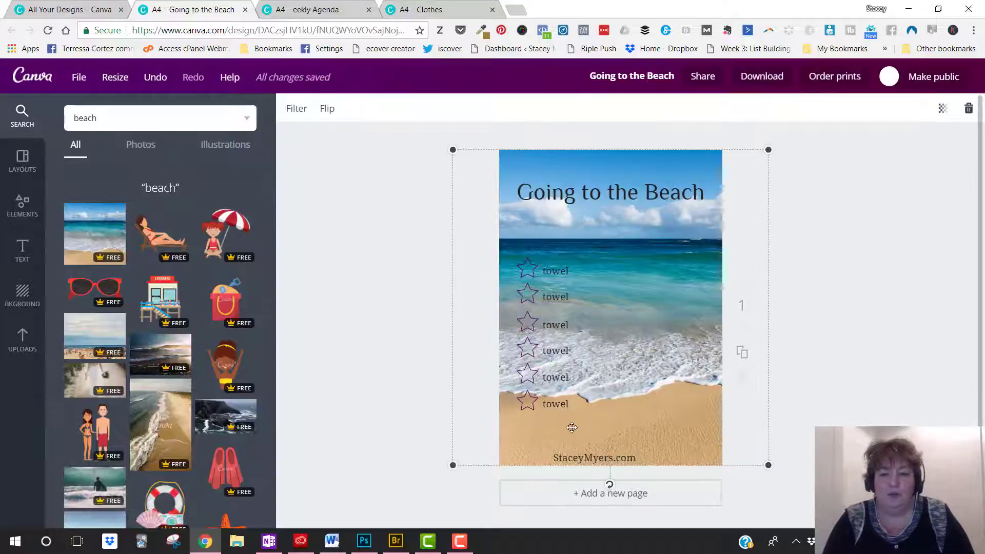
key(Delete)
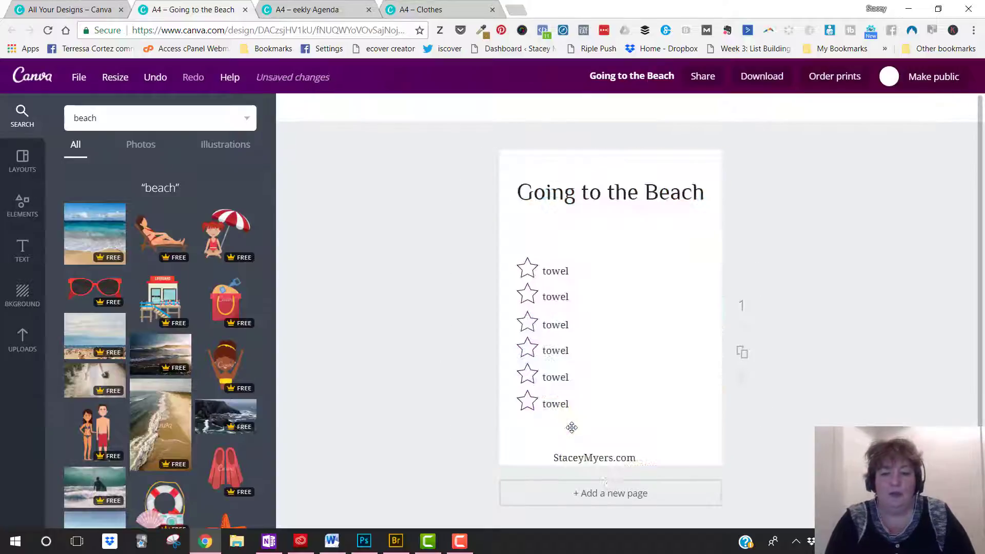
Try the aerial beach photo as a full-page background, then remove it
click(160, 450)
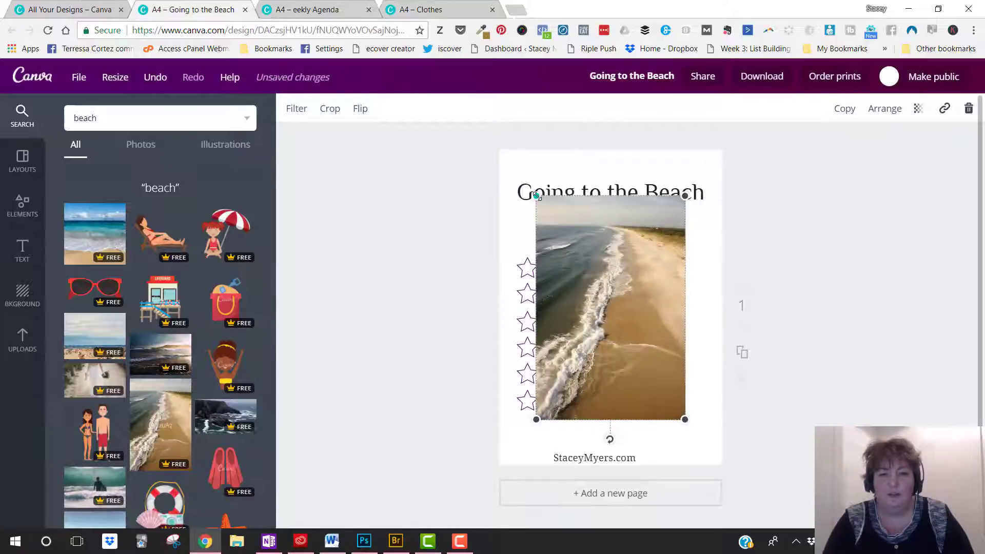
drag(536, 195, 444, 144)
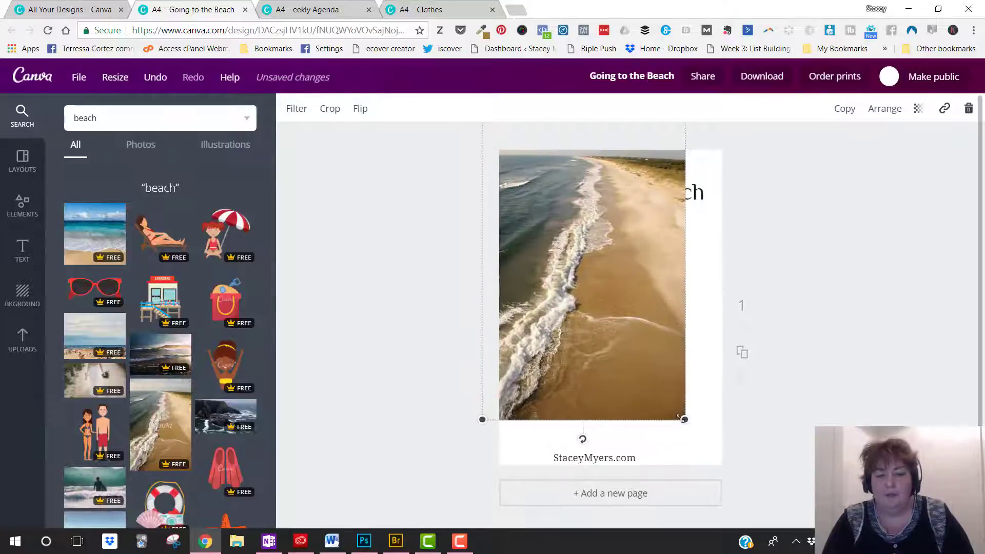
drag(683, 419, 747, 467)
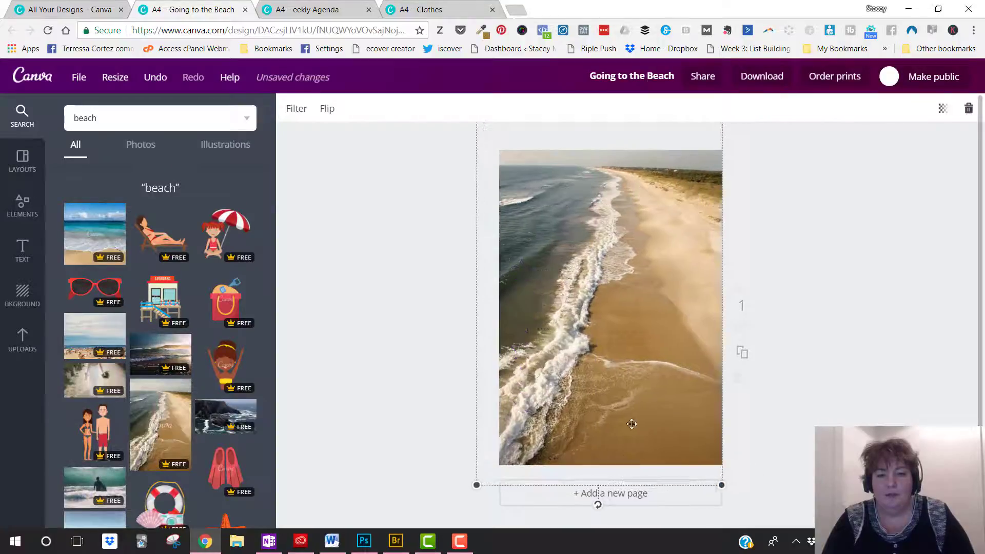
drag(630, 424, 559, 435)
key(ctrl+z)
key(ctrl+z)
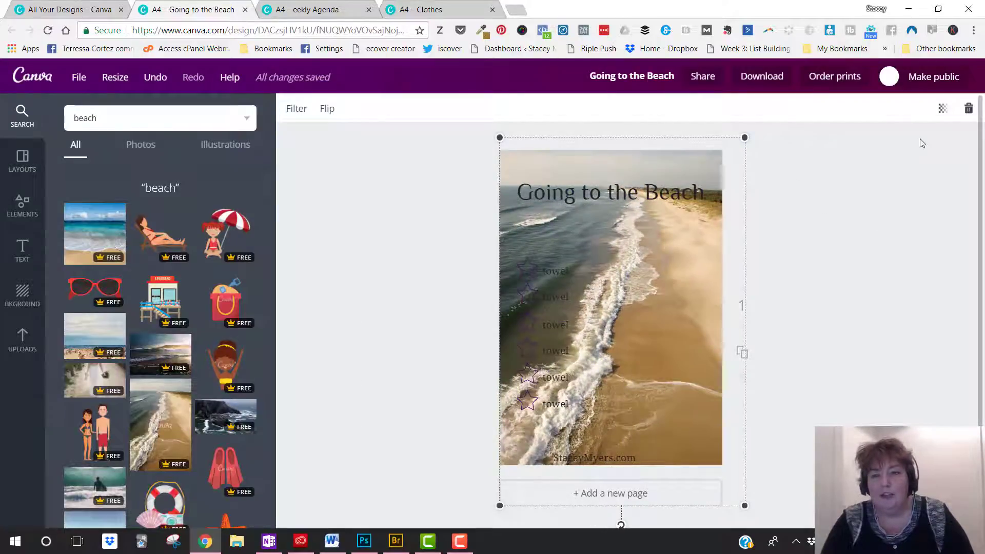
click(969, 110)
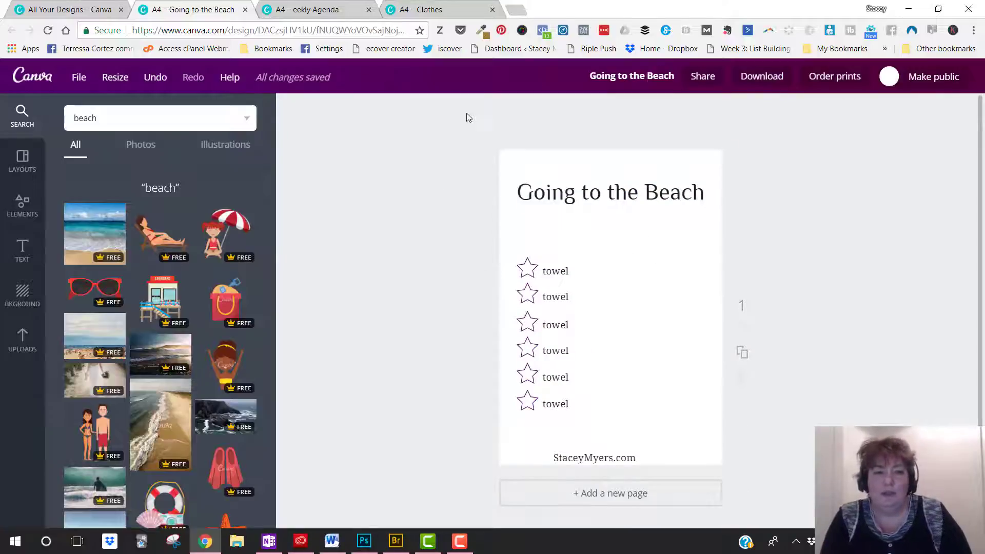
Create a new blank A4 design from the home page, then return to the home tab
click(62, 10)
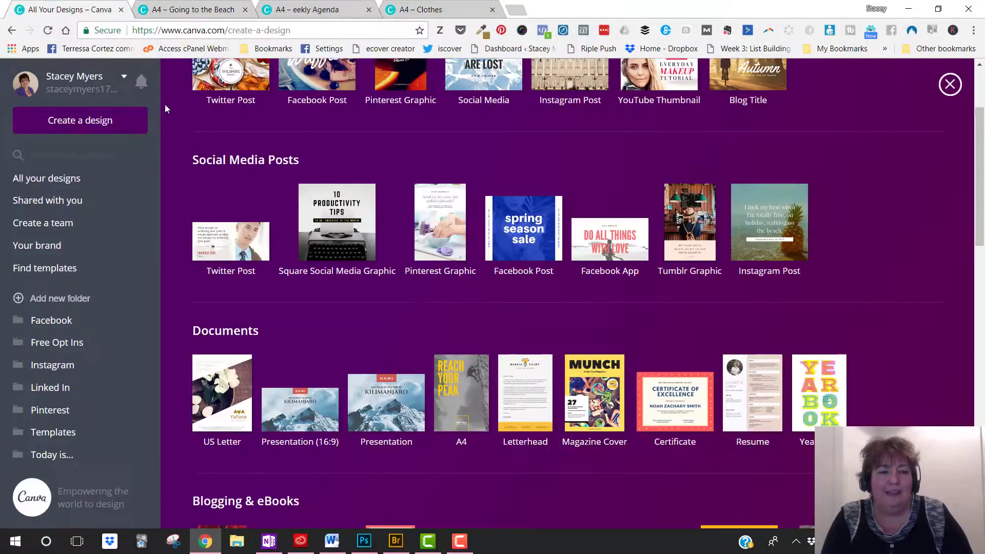
click(468, 379)
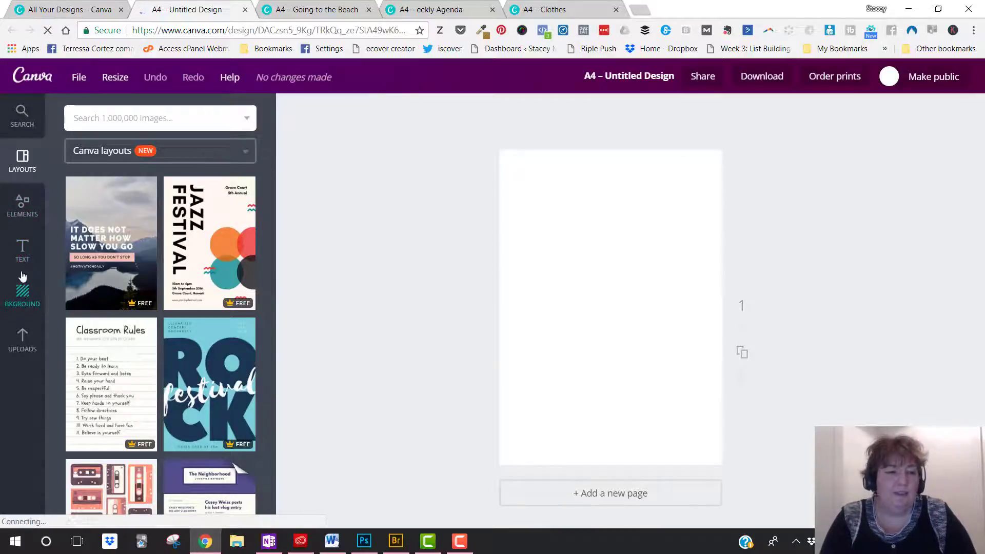
click(23, 201)
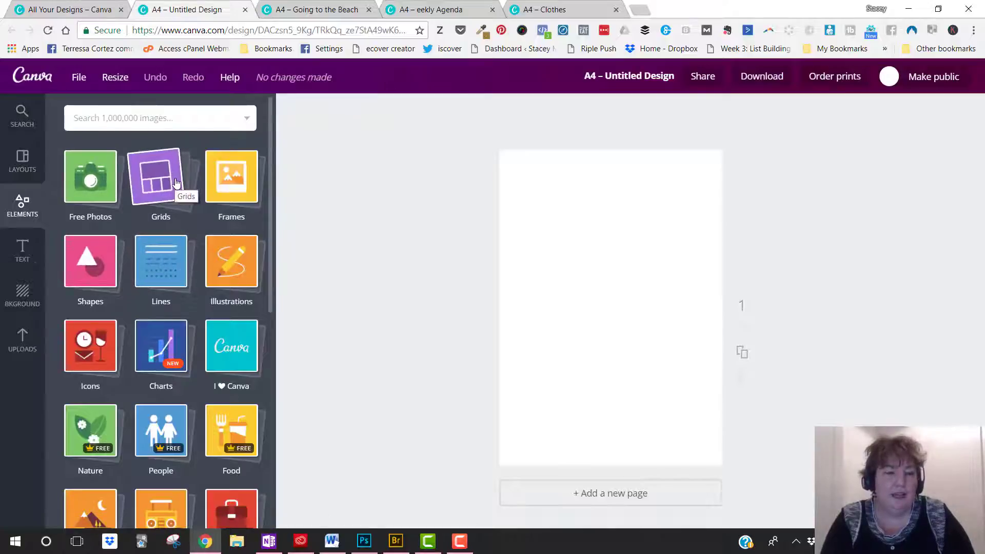
click(73, 10)
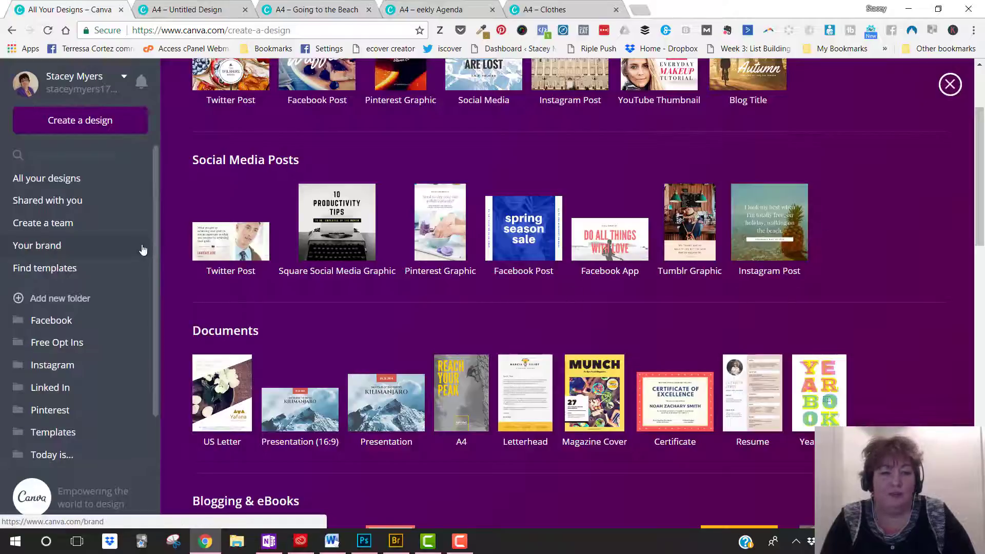
Browse All your designs and open the Free Opt In Offer 5 Step Plan design
click(53, 180)
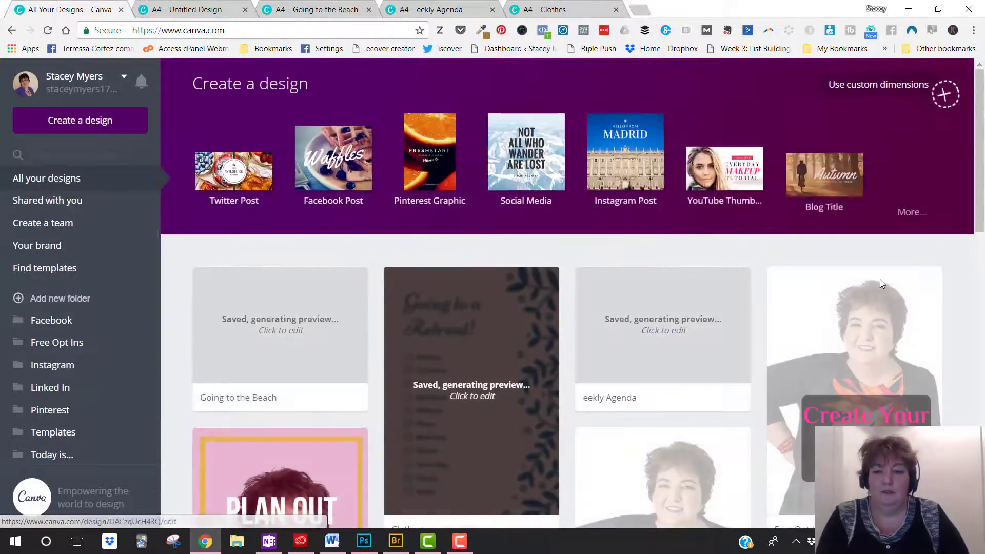
scroll(883, 272, down, 3)
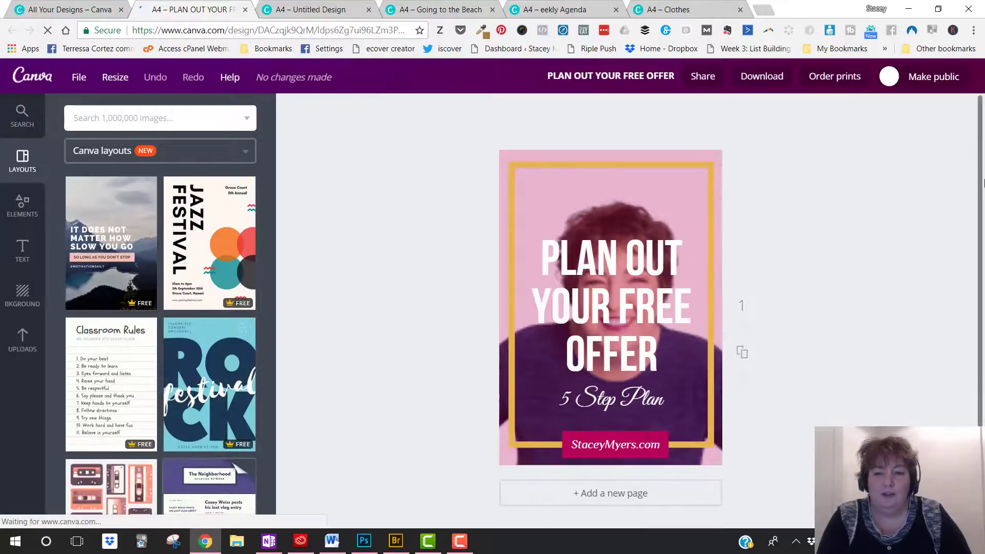
scroll(297, 121, down, 1)
click(67, 9)
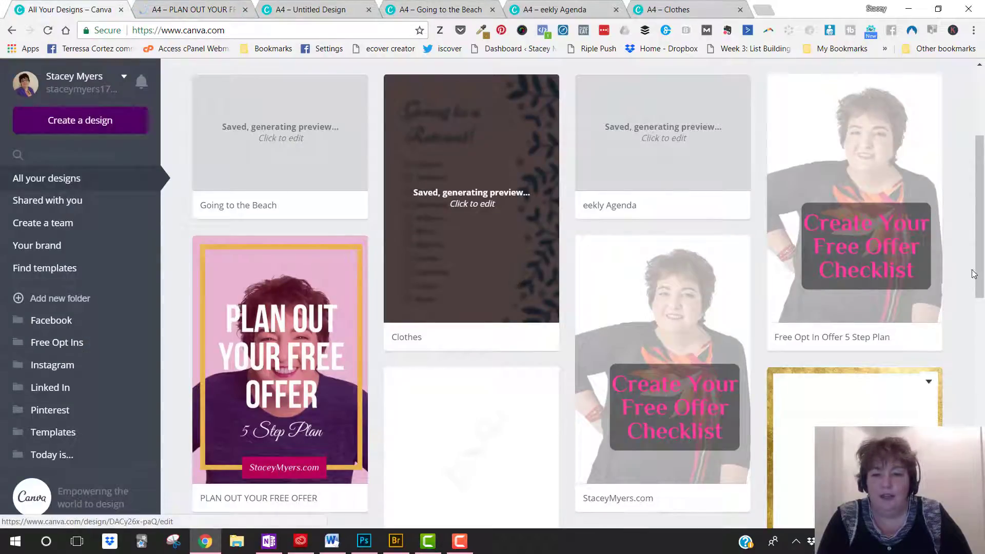
scroll(973, 273, down, 4)
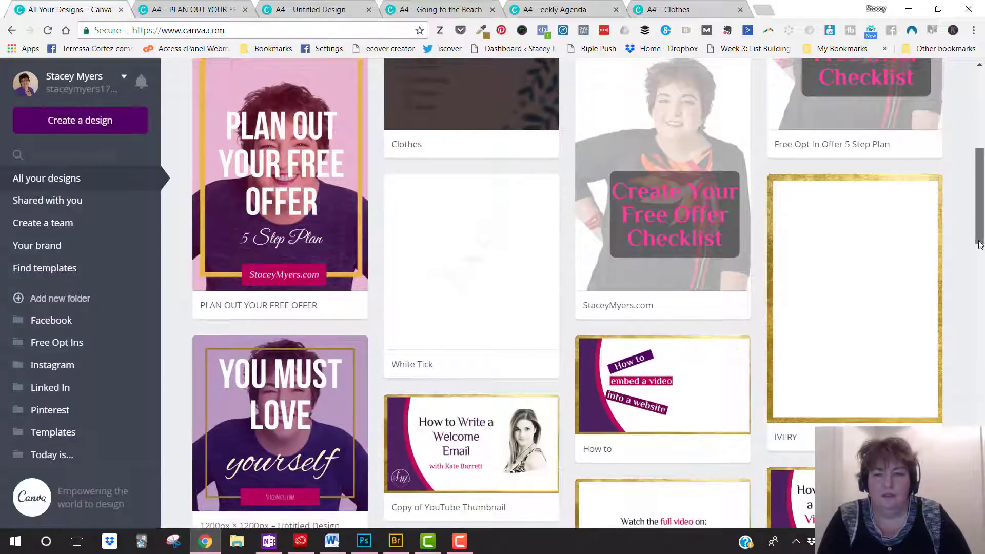
drag(979, 246, 978, 203)
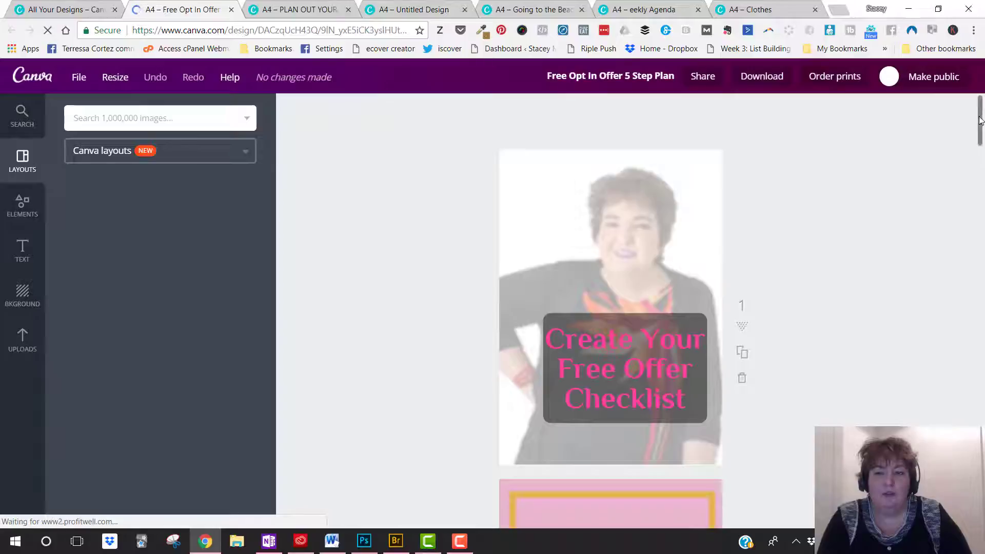
Scroll through the 5 Step Plan pages, then switch back to the blank A4 design
click(979, 168)
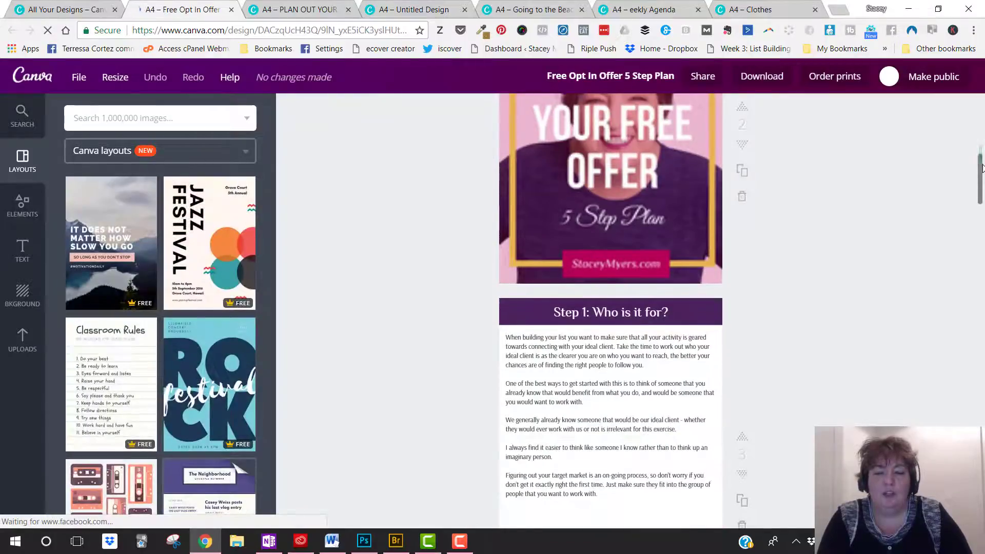
drag(981, 168, 982, 187)
scroll(982, 187, up, 1)
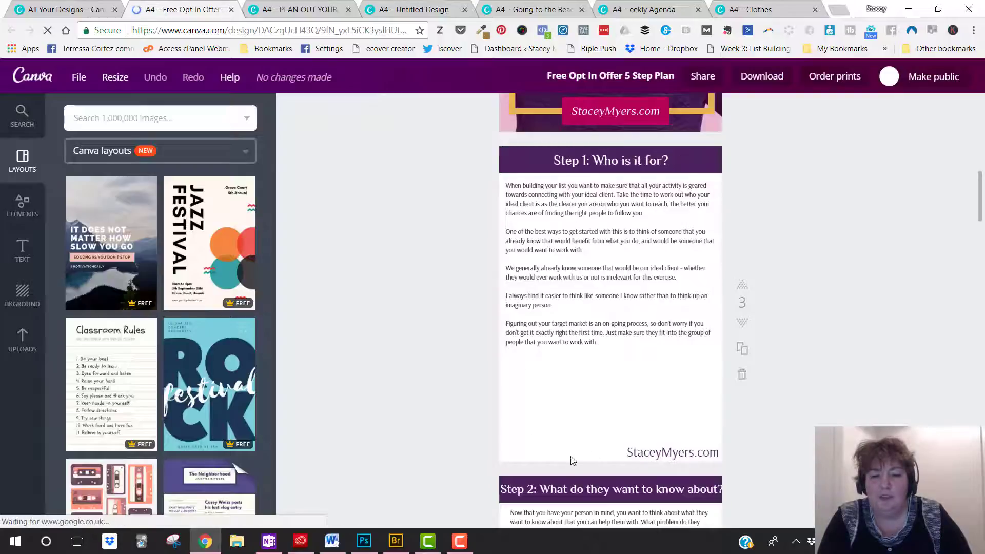
click(411, 10)
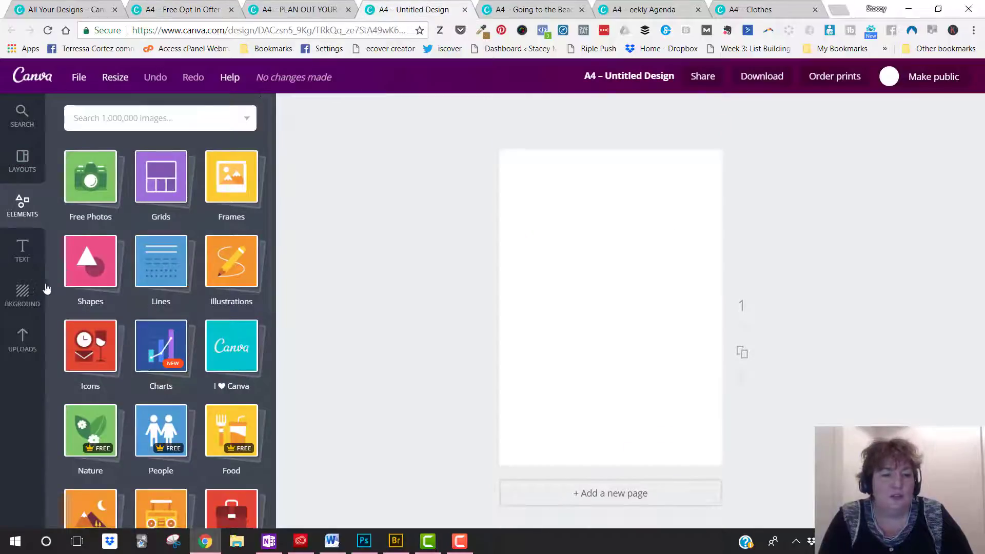
Turn a square into a thin full-width dark maroon bar across the page top
click(98, 268)
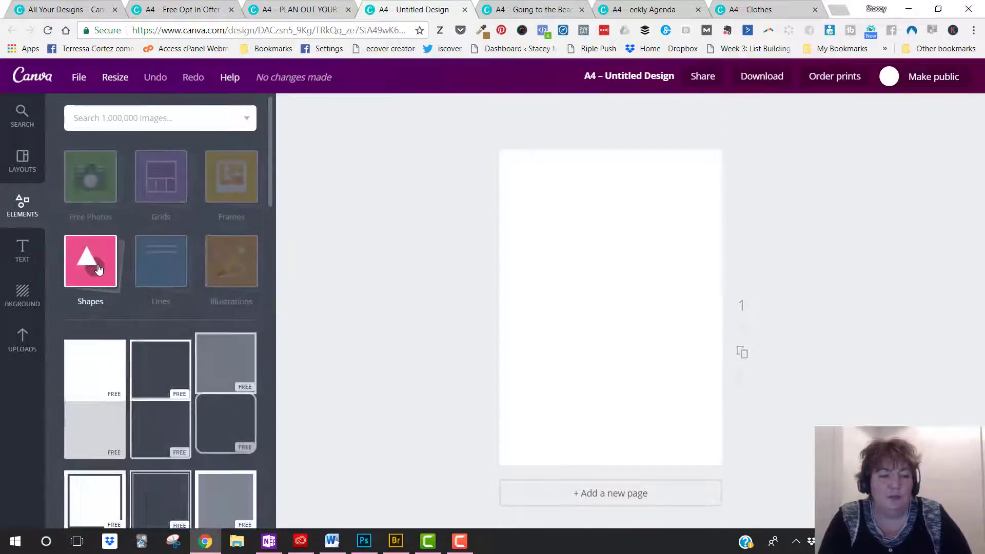
click(93, 378)
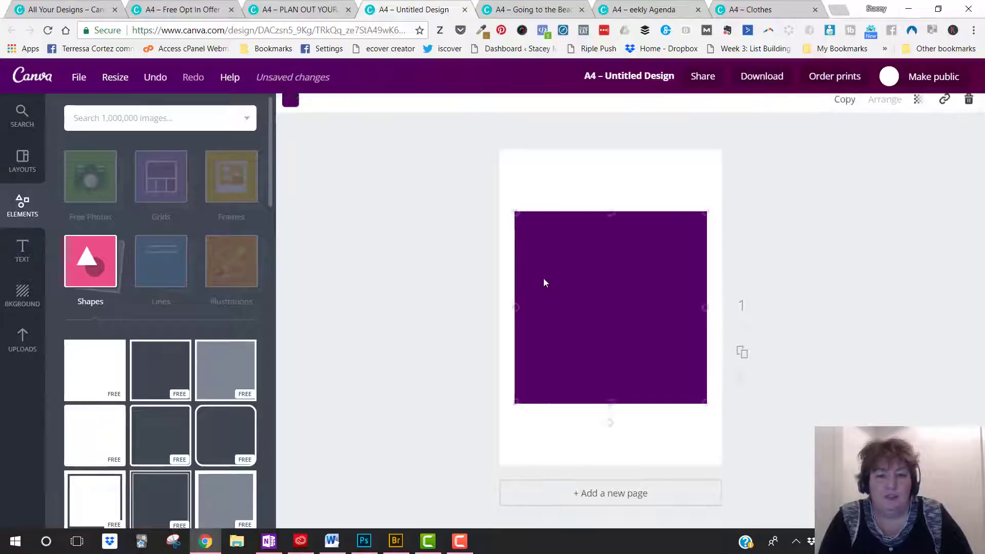
drag(552, 253, 541, 233)
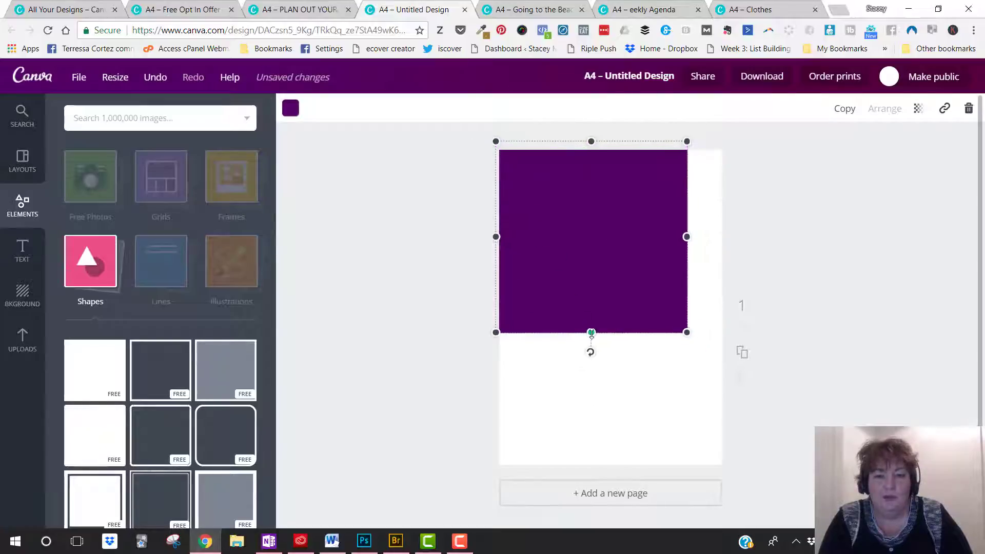
drag(592, 334, 587, 181)
drag(686, 160, 737, 161)
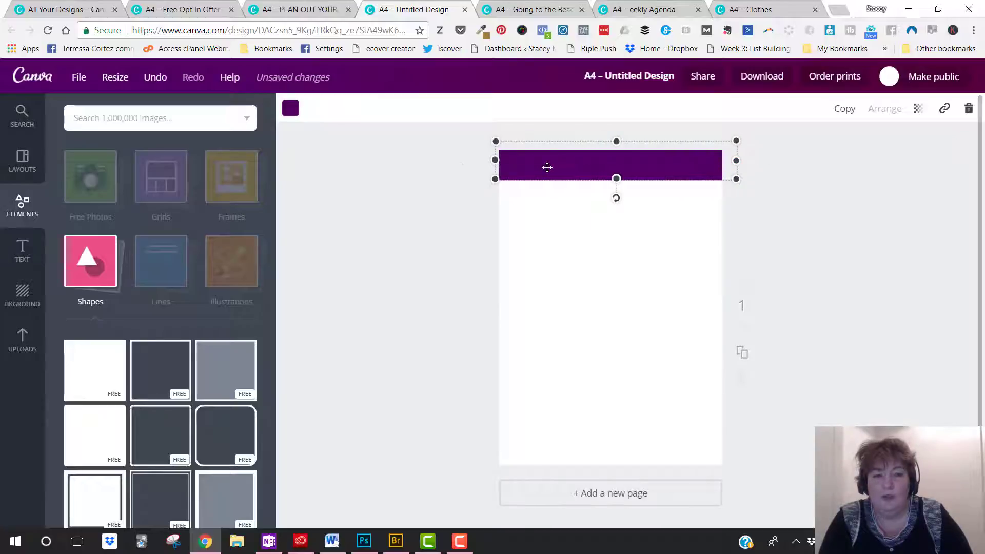
click(291, 109)
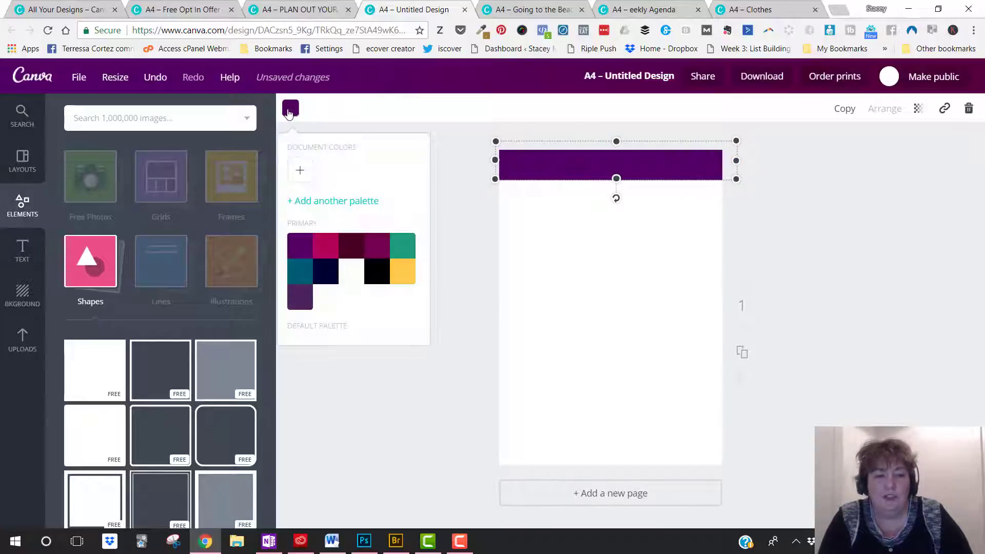
click(349, 250)
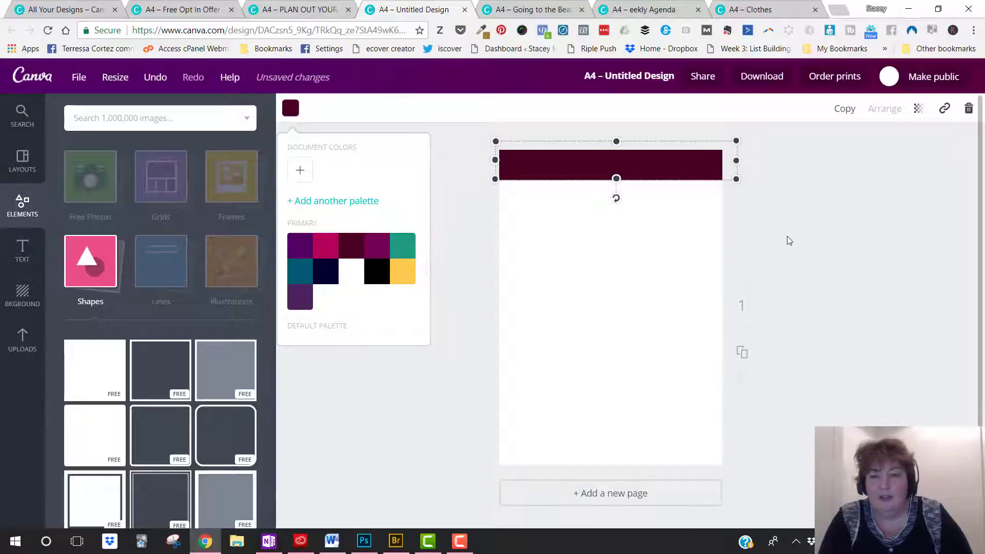
Duplicate the maroon bar and place the copy along the page bottom
click(843, 114)
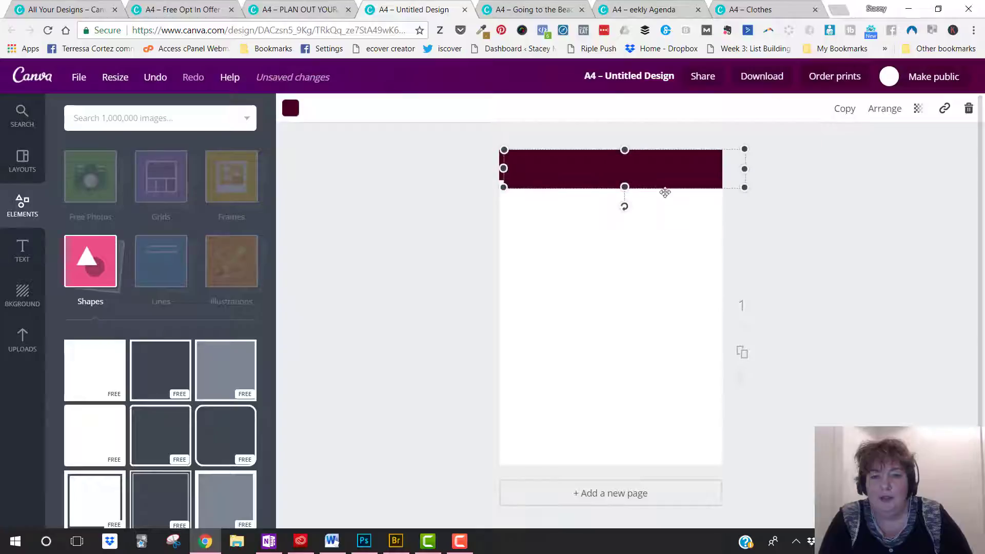
drag(667, 189, 650, 457)
click(839, 278)
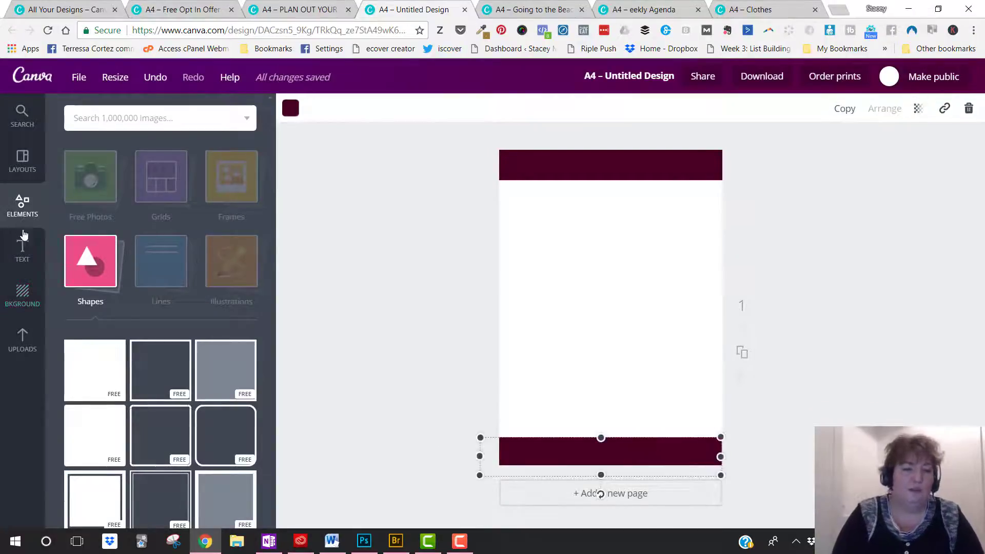
Add a white subheading text box and move it onto the bottom maroon bar
click(23, 252)
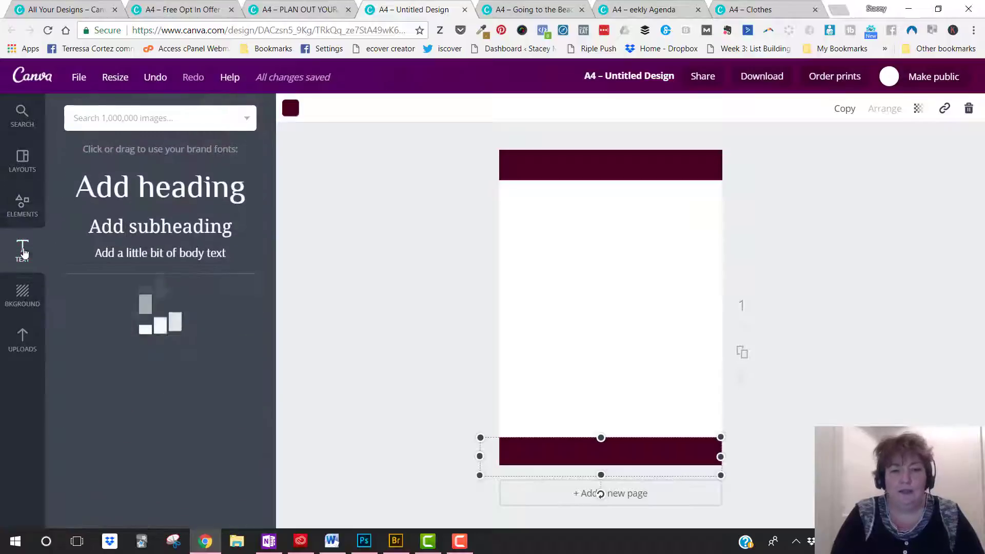
click(177, 229)
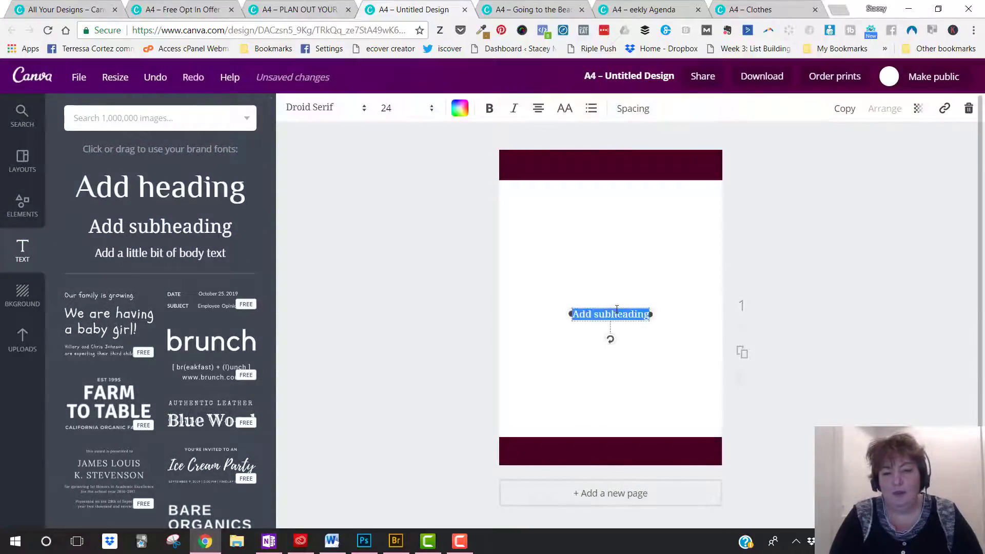
click(460, 108)
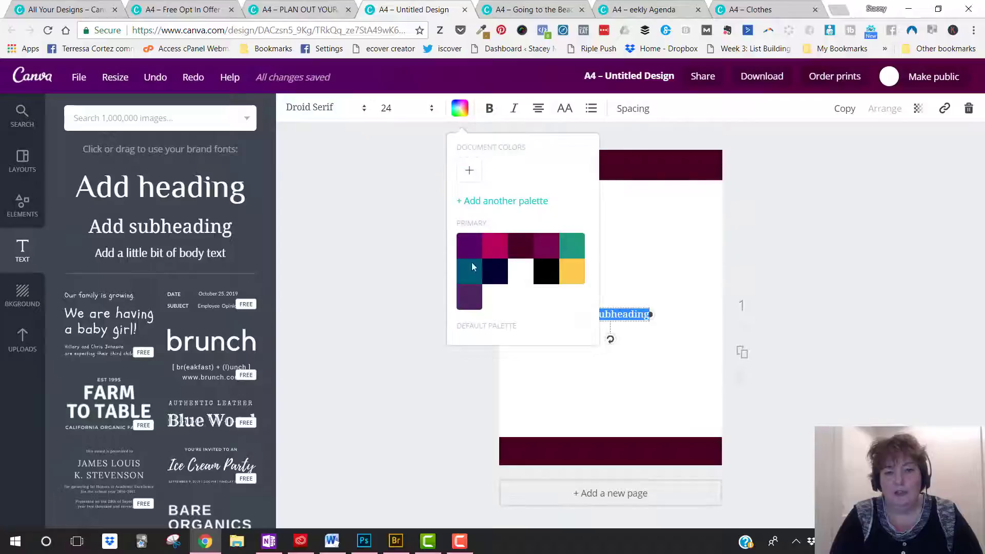
click(527, 279)
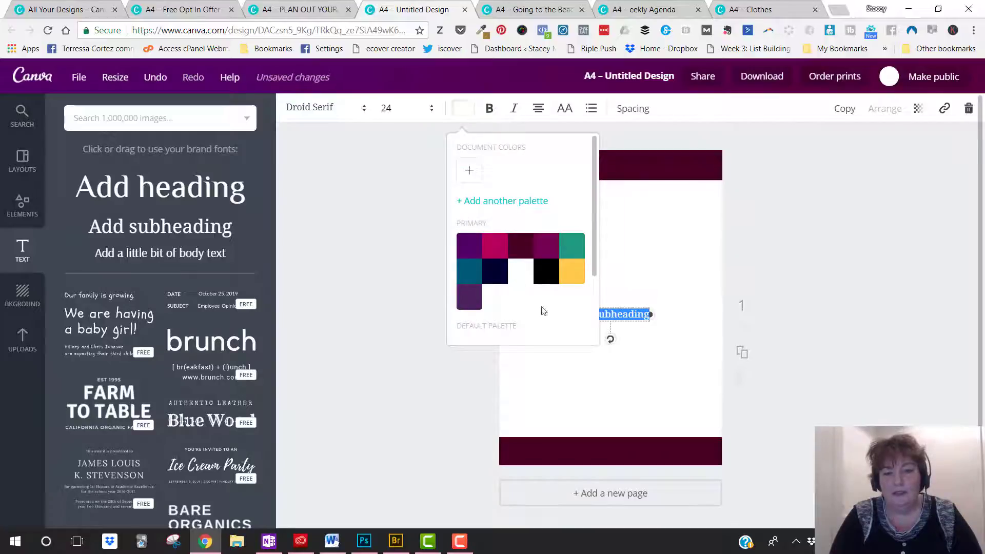
drag(638, 305, 643, 441)
Replace the subheading with the website address, fixing the capitalisation and removing placeholder text
click(622, 450)
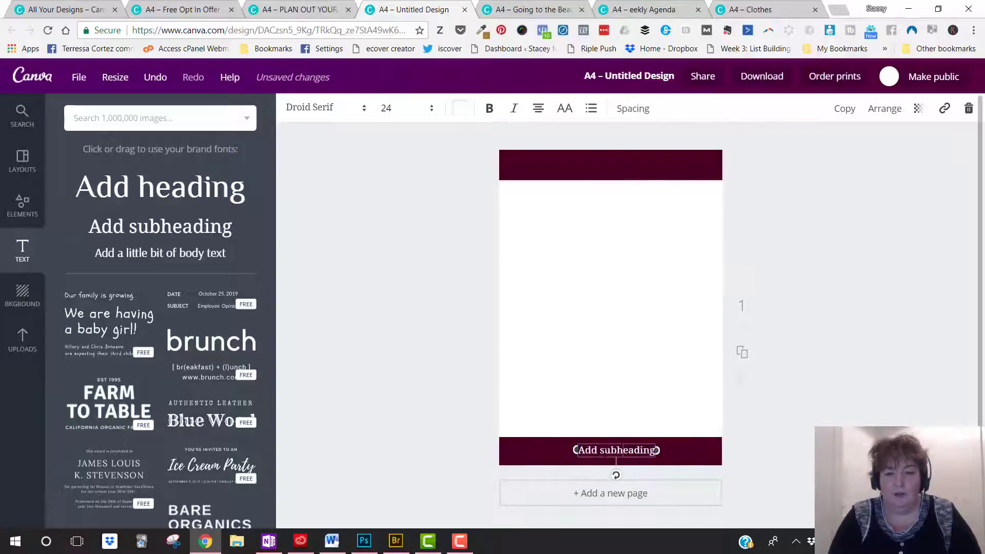
text(STaceyMyers.com)
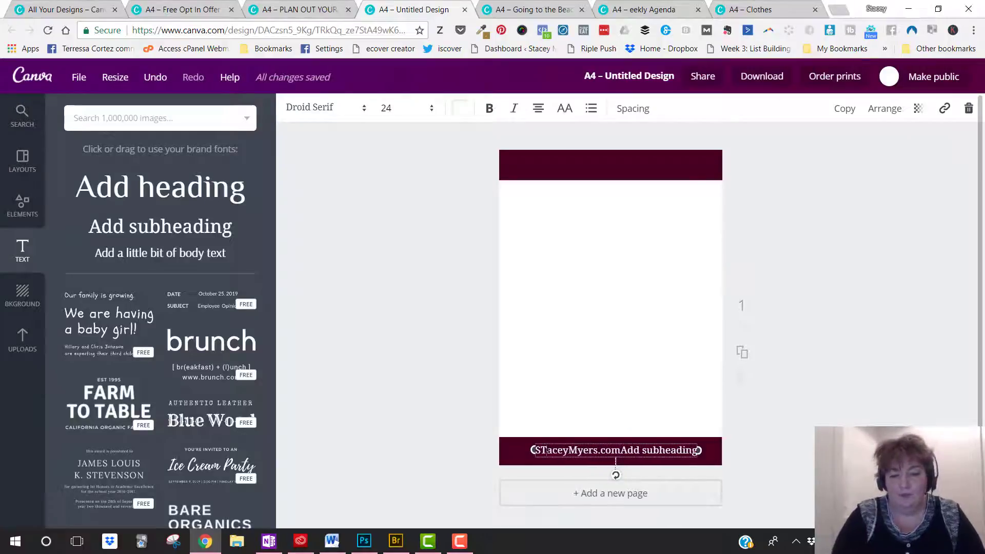
click(547, 451)
key(BackSpace)
text(t)
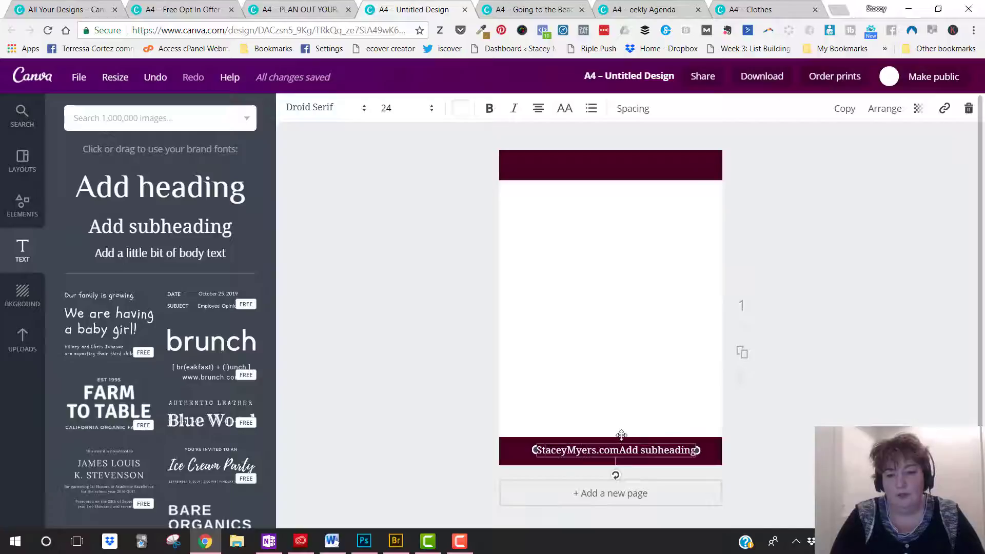
key(Delete)
key(Delete)
key(Delete)
key(Delete)
key(Delete)
key(Delete)
key(Delete)
key(Delete)
key(Delete)
key(Delete)
key(Delete)
key(Delete)
key(Delete)
key(Delete)
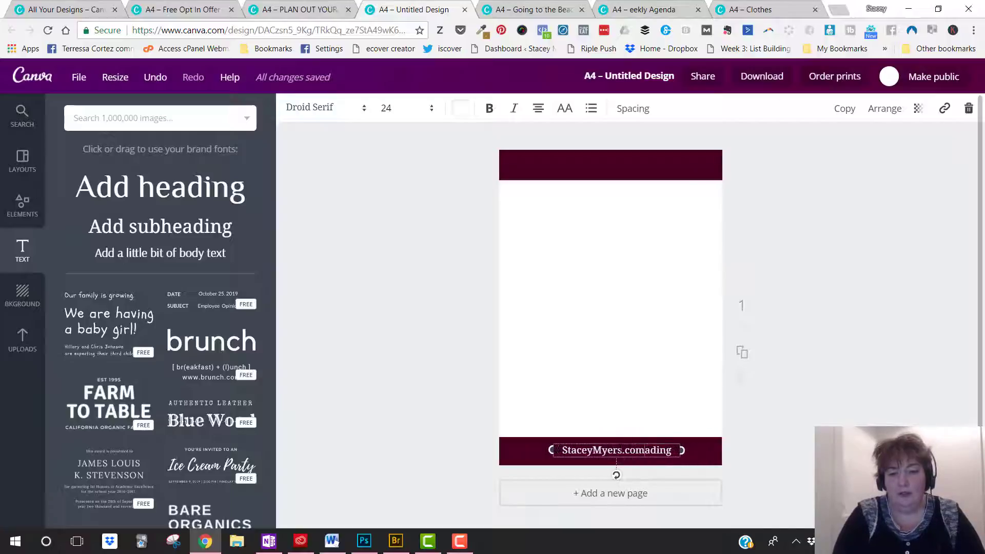
Set the footer text to size 36 and centre it on the bar
click(388, 112)
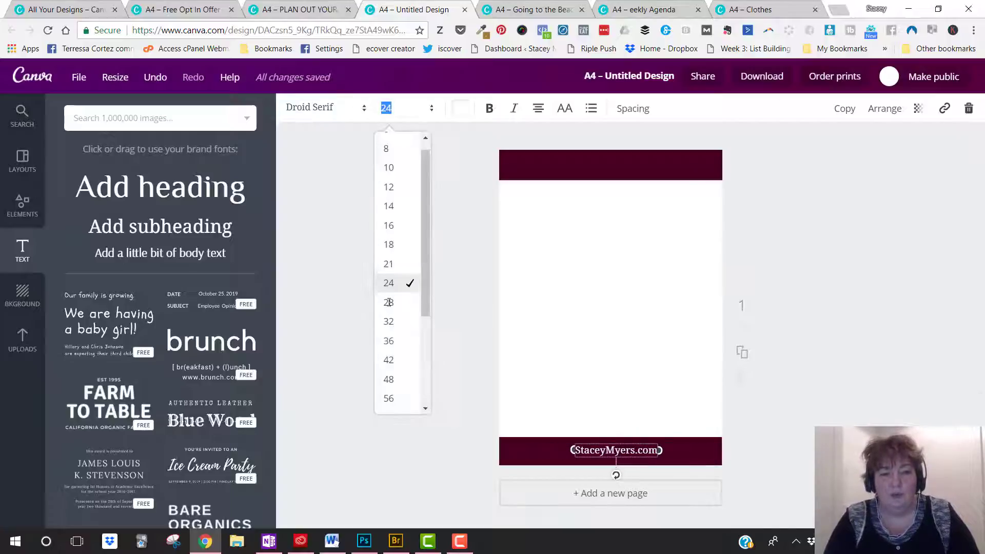
click(392, 343)
click(345, 356)
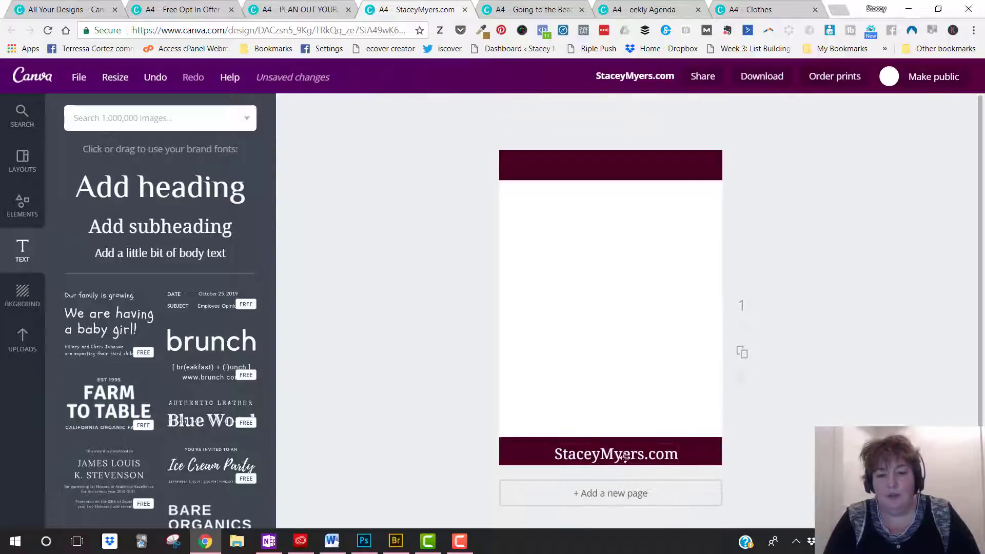
drag(627, 452, 626, 454)
Add a 'Step 1:' heading, place it at the left of the top bar, and make it white
click(586, 130)
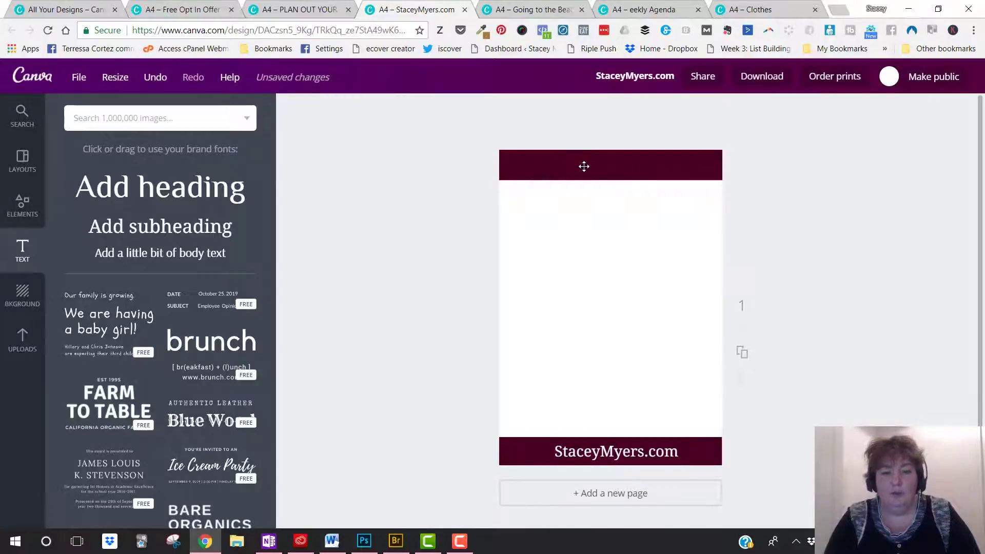
click(158, 190)
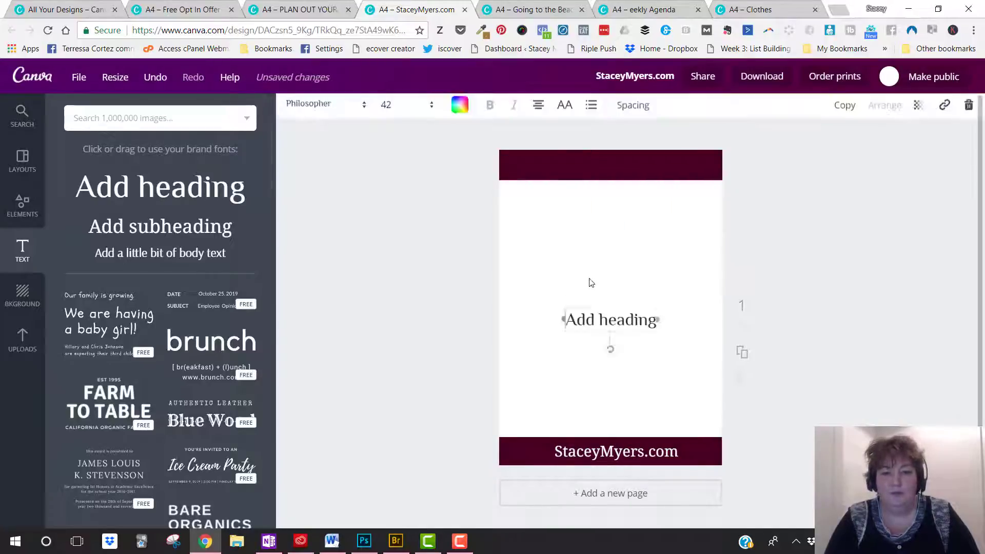
double_click(599, 318)
text(Step 1:)
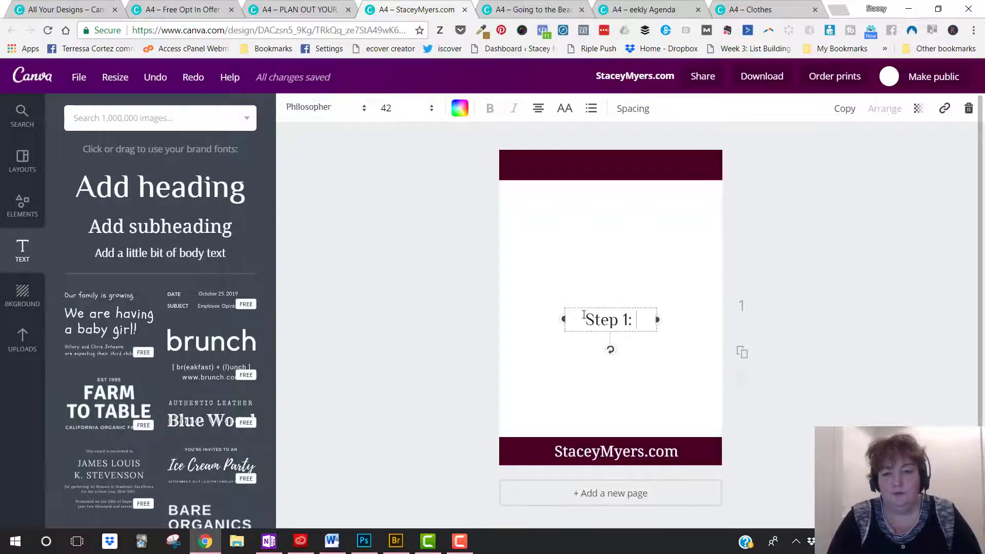
drag(579, 306, 506, 156)
click(461, 114)
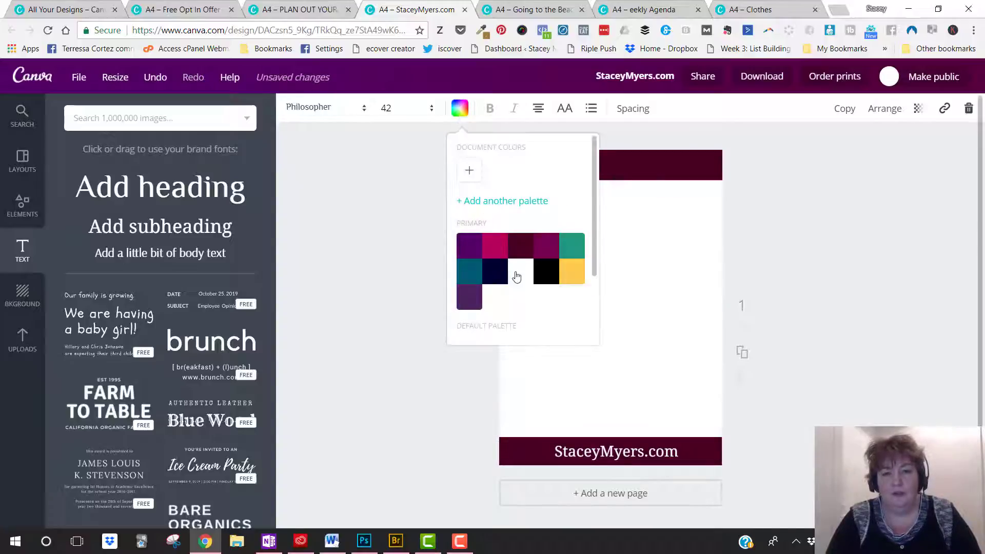
click(359, 354)
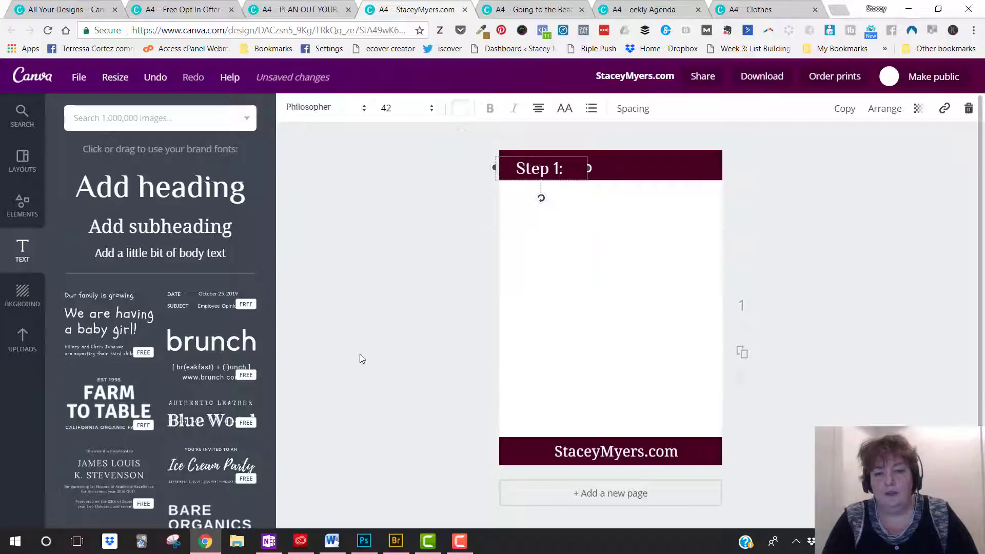
click(637, 295)
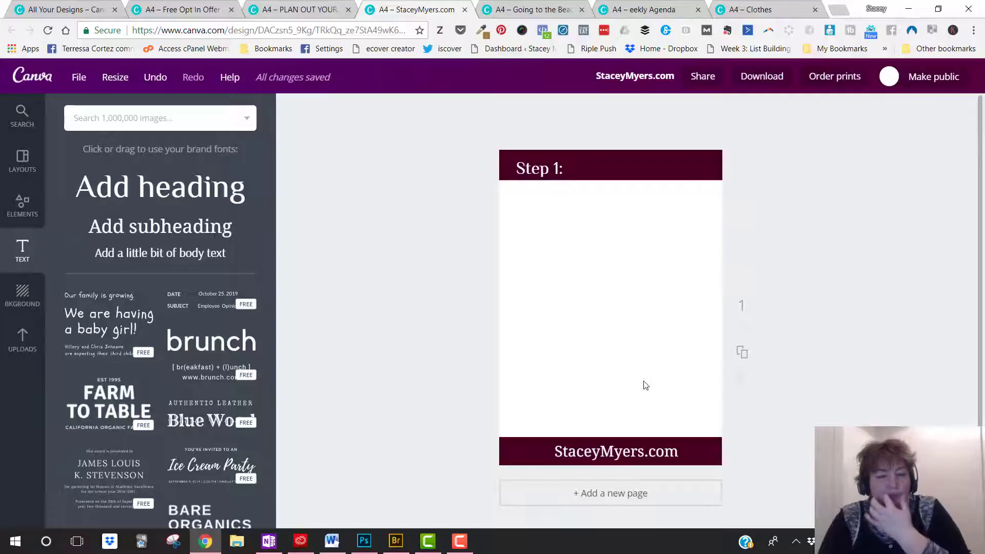
Duplicate page 1 and change the copy's top bar heading to 'Step 2:'
click(742, 353)
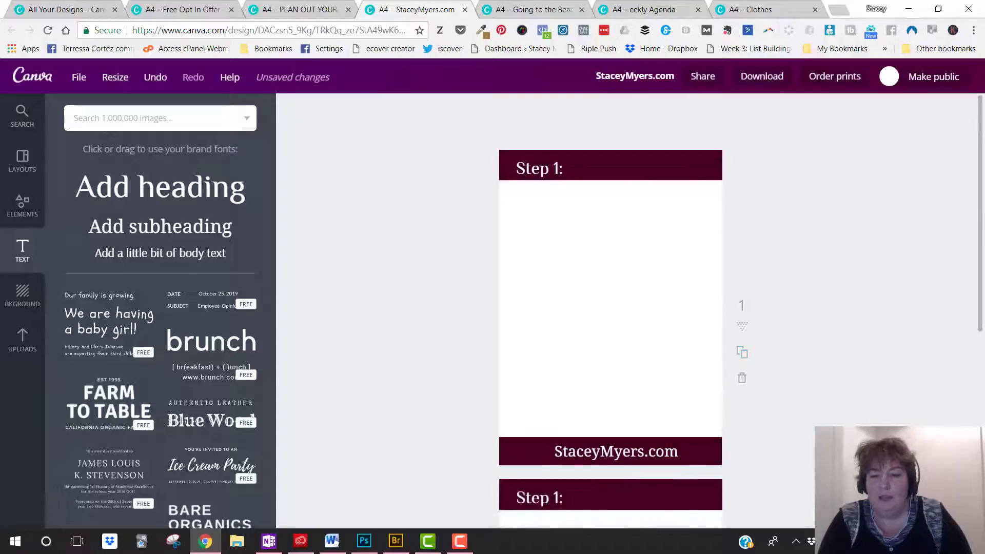
drag(981, 185, 984, 383)
scroll(983, 383, up, 1)
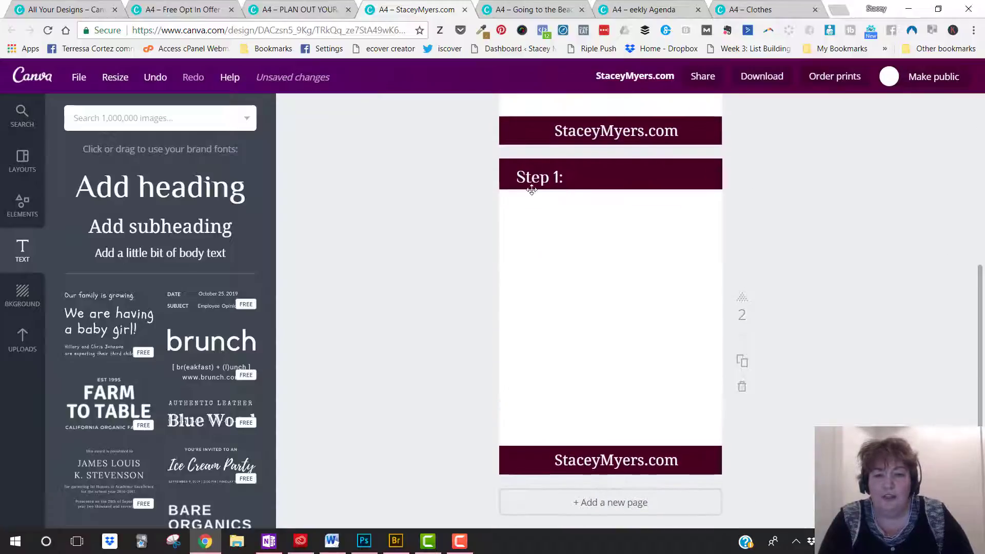
click(538, 179)
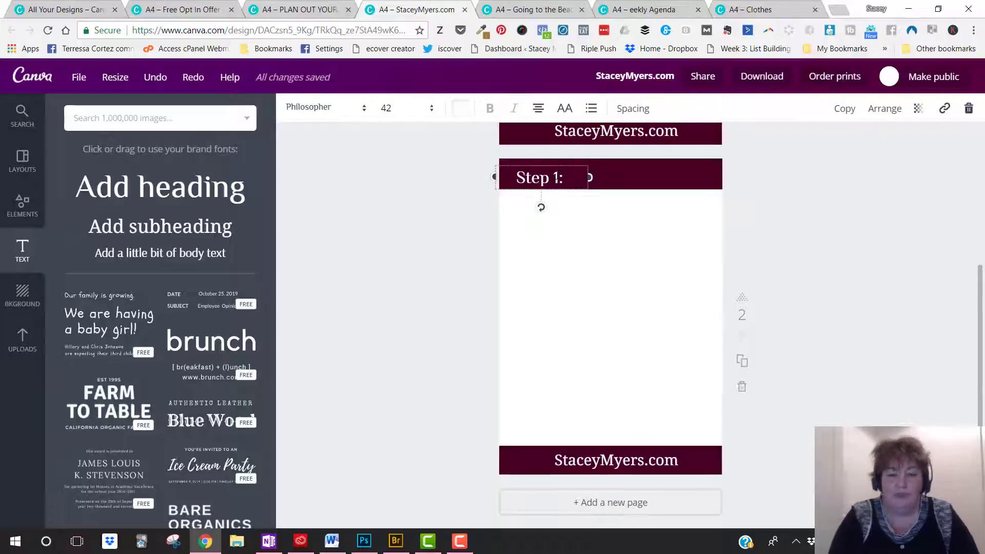
click(429, 297)
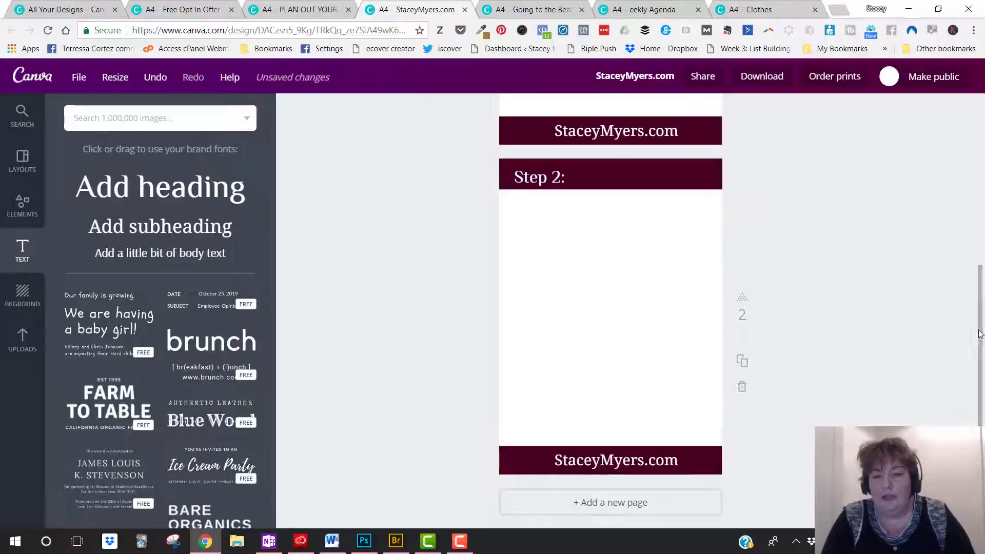
scroll(980, 334, down, 1)
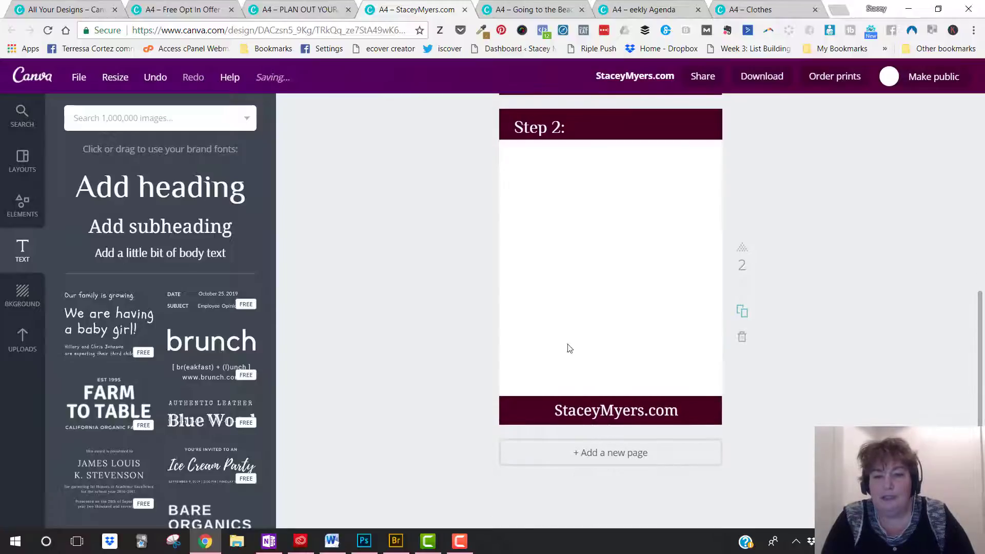
Add a third page with a rounded outline frame stretched to fill most of the page
click(611, 462)
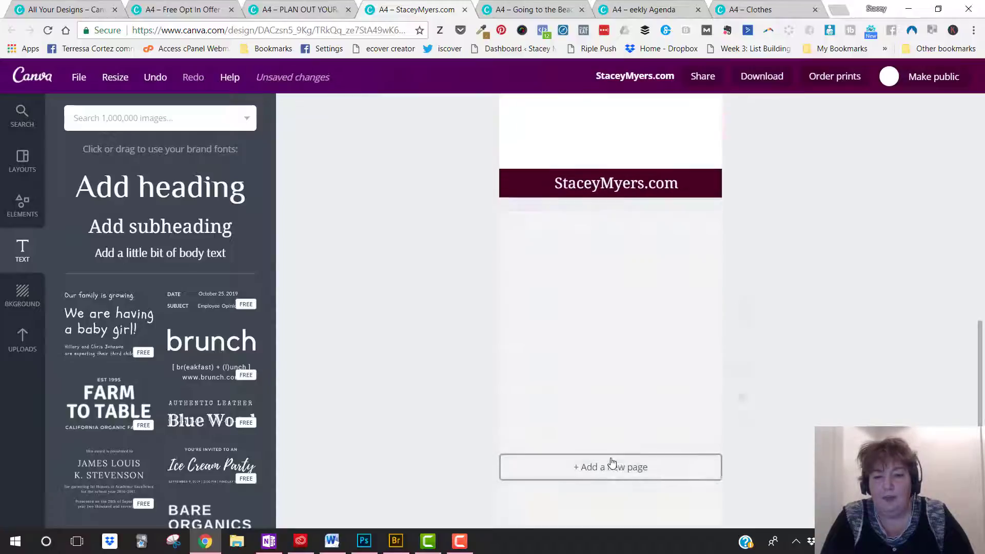
scroll(981, 374, up, 1)
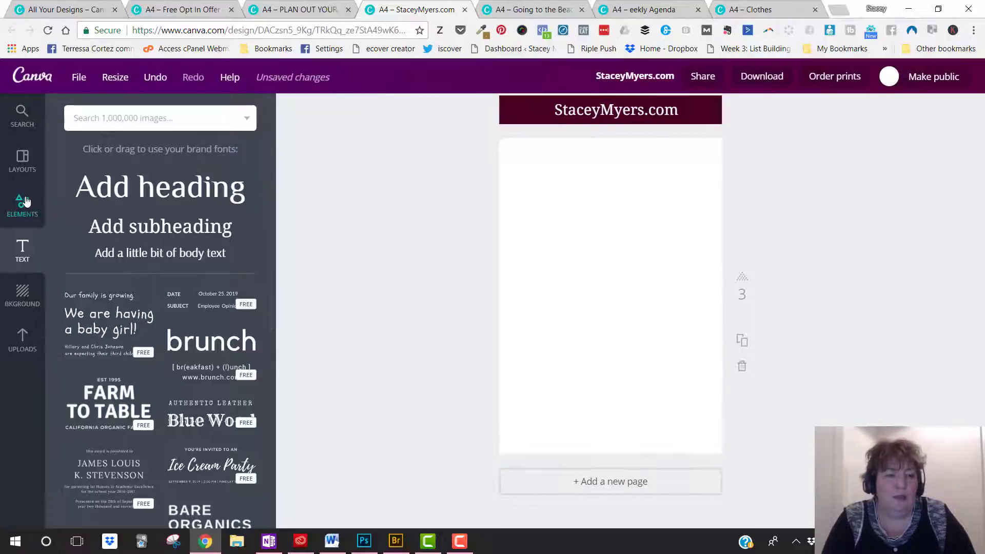
click(30, 212)
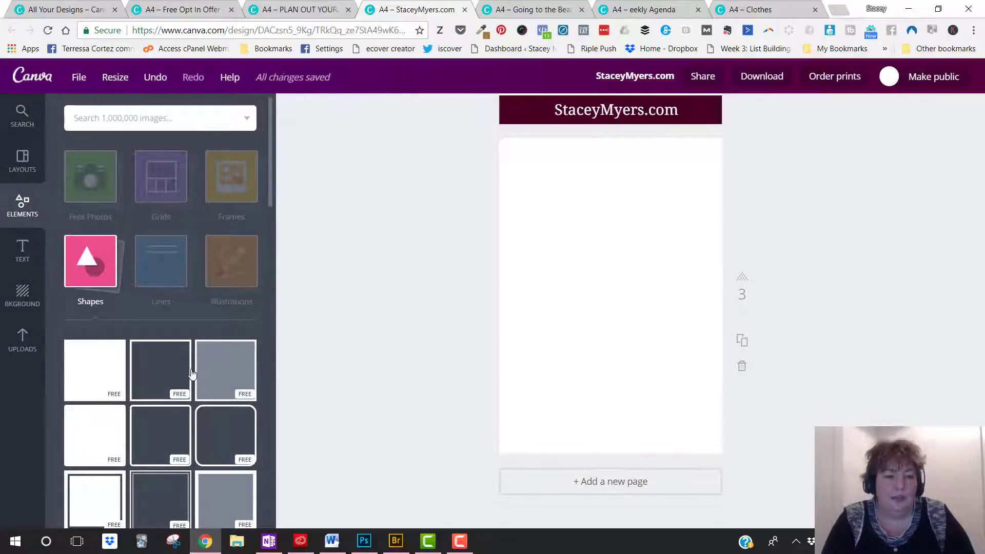
click(216, 426)
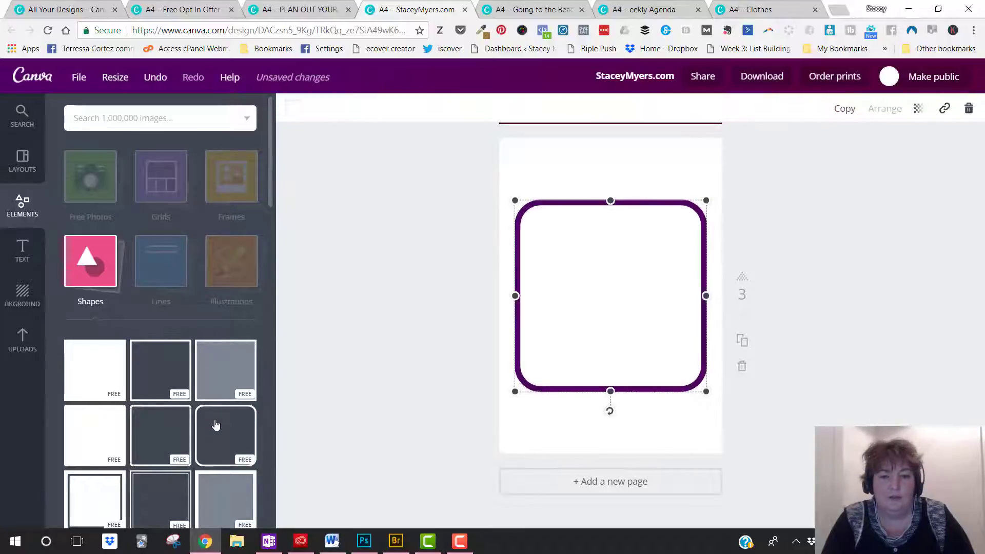
drag(607, 199, 610, 148)
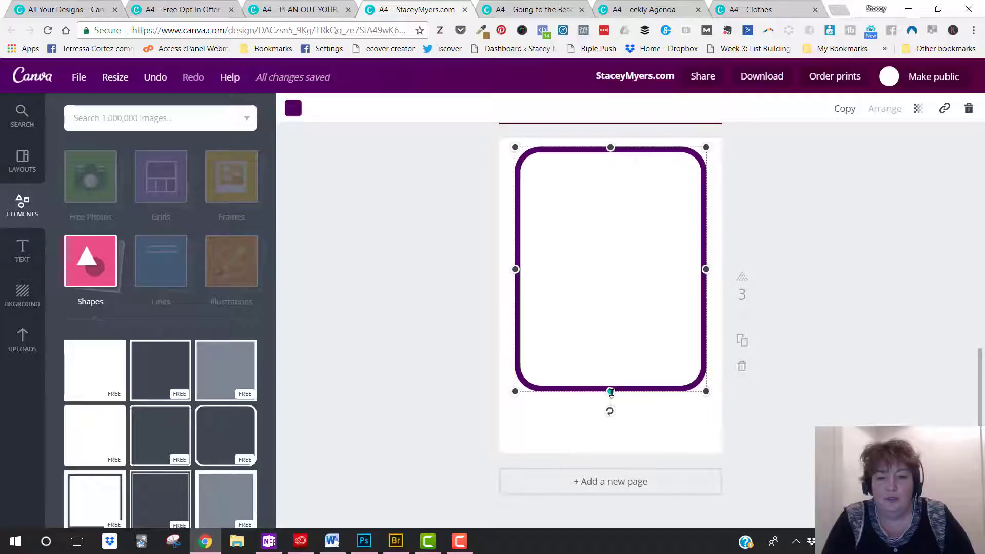
drag(611, 392, 612, 449)
drag(514, 296, 512, 296)
Widen the frame slightly to the right and change its border to green
drag(698, 295, 710, 296)
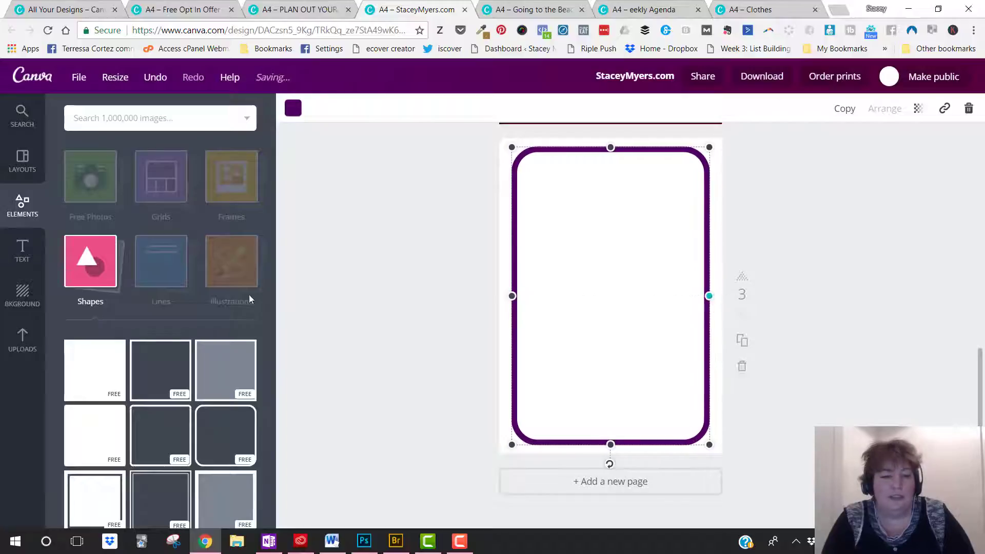
click(293, 108)
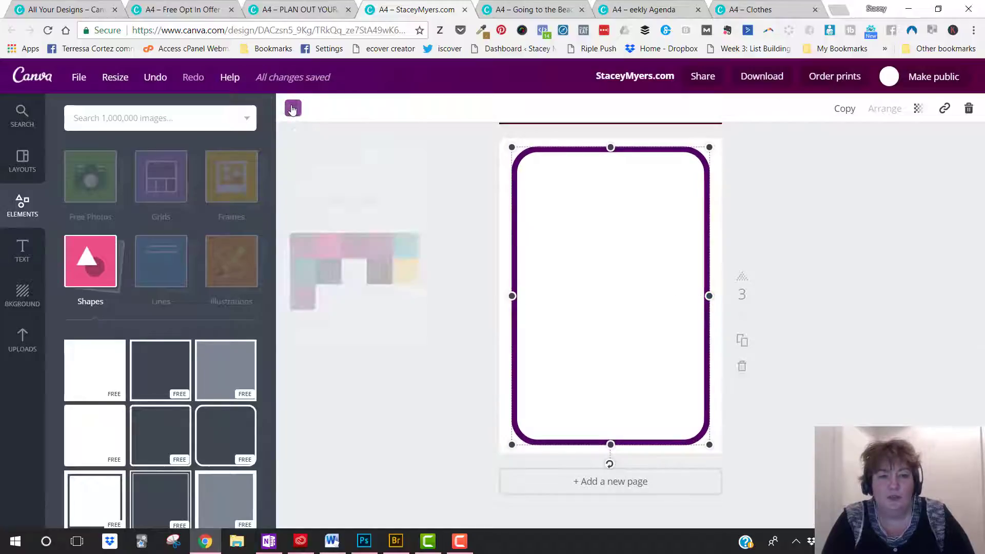
click(408, 256)
click(342, 403)
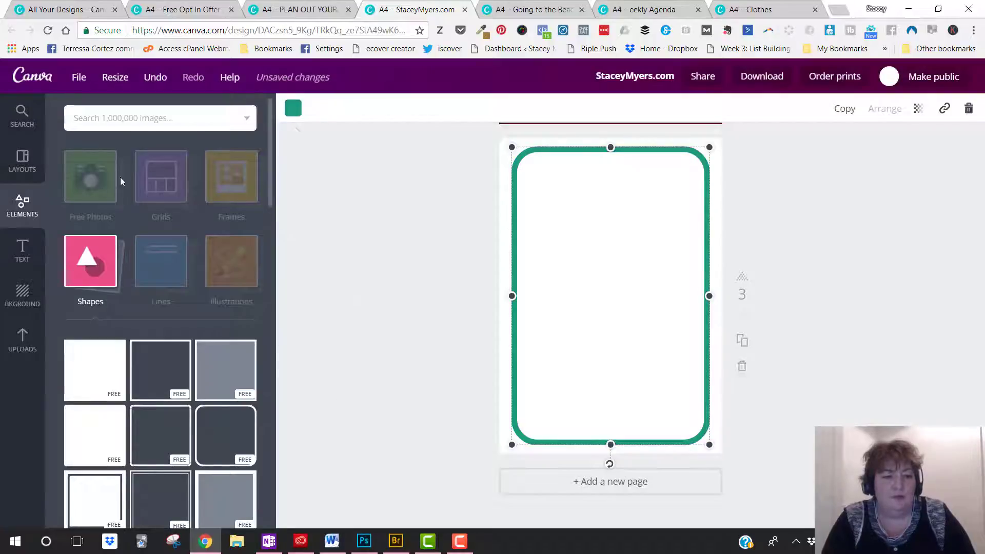
Add a heading reading 'In this report you will learn:' inside the frame
click(22, 251)
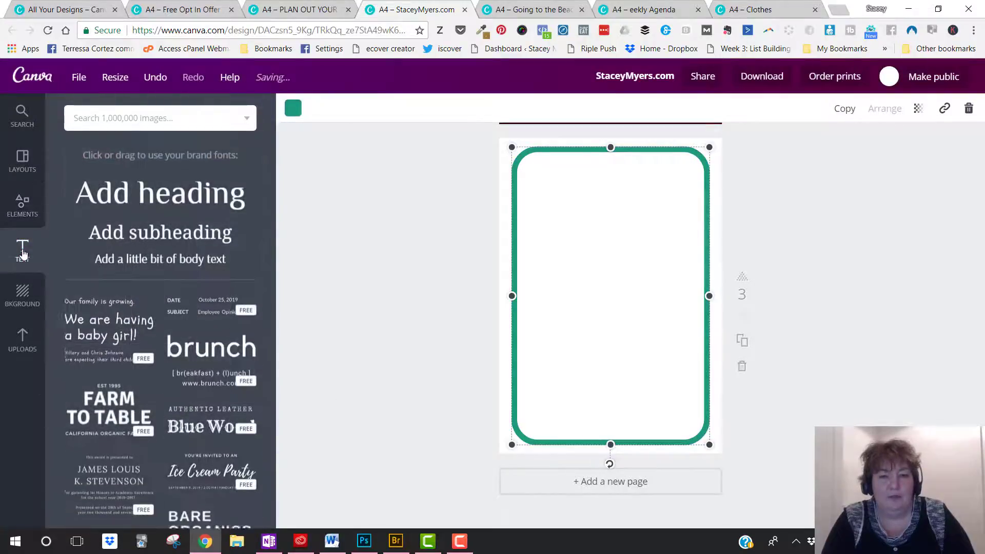
click(138, 193)
click(609, 307)
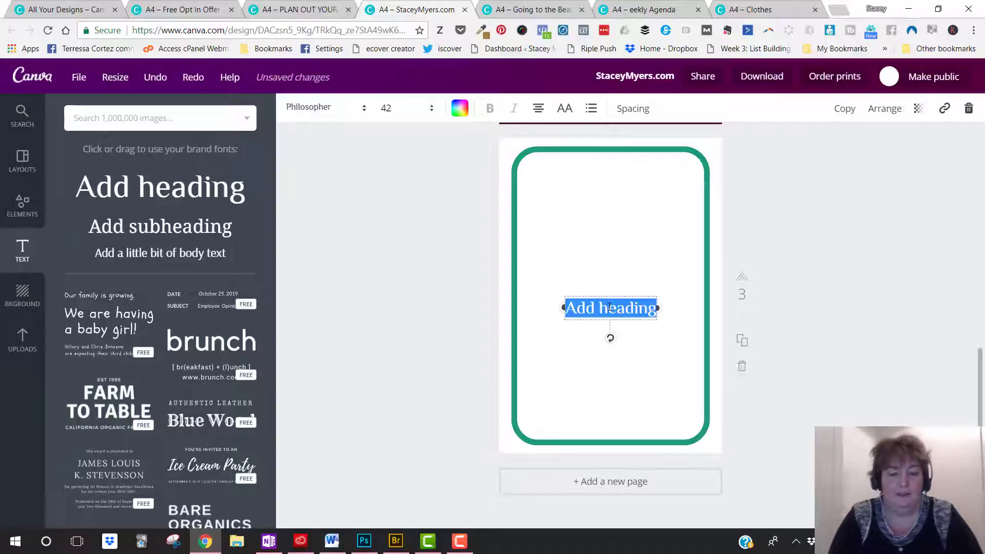
text(In the)
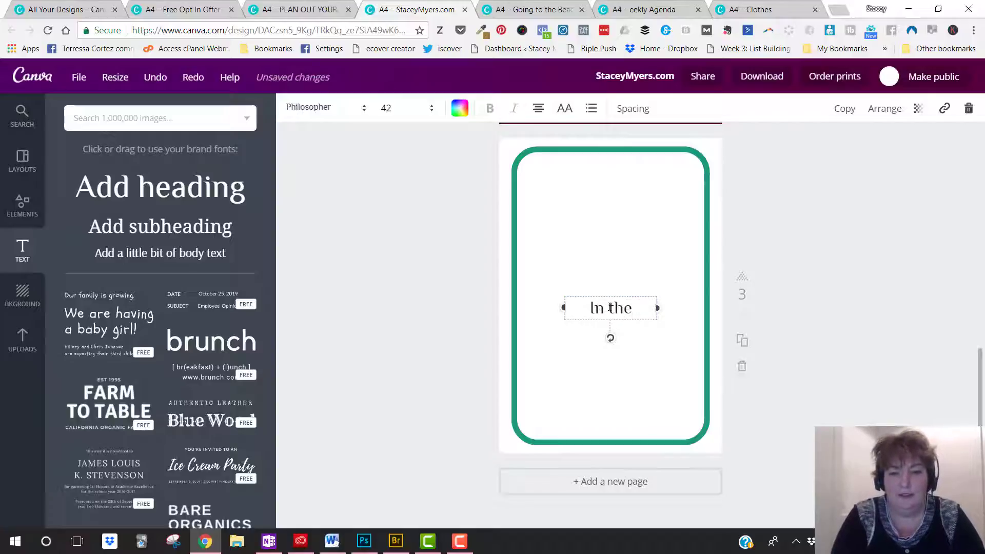
key(BackSpace)
text(is re)
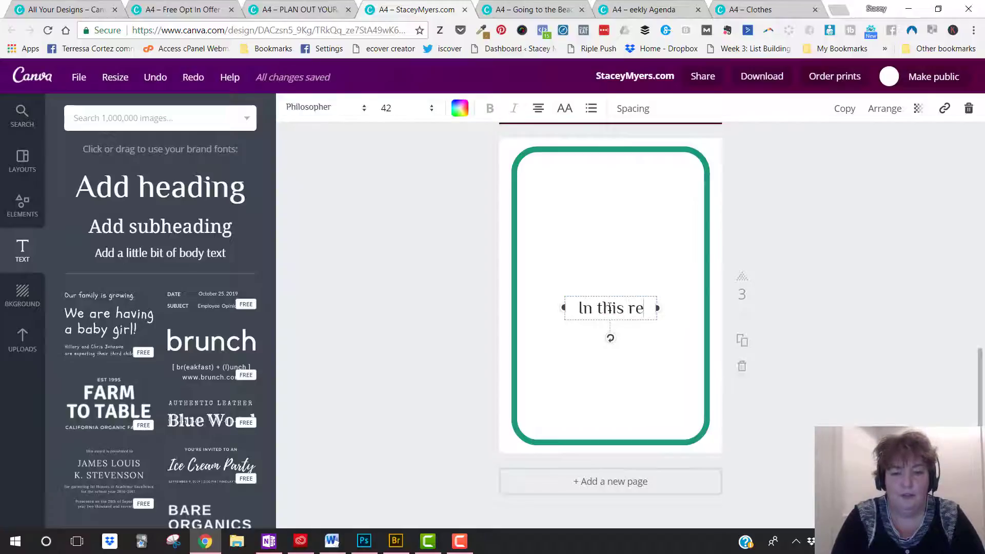
text(port you will learn)
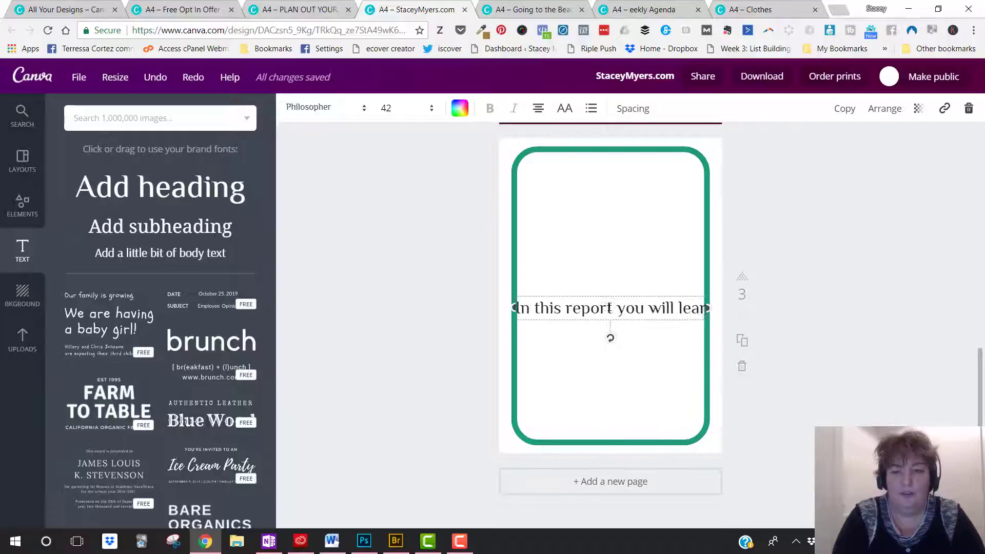
text(:)
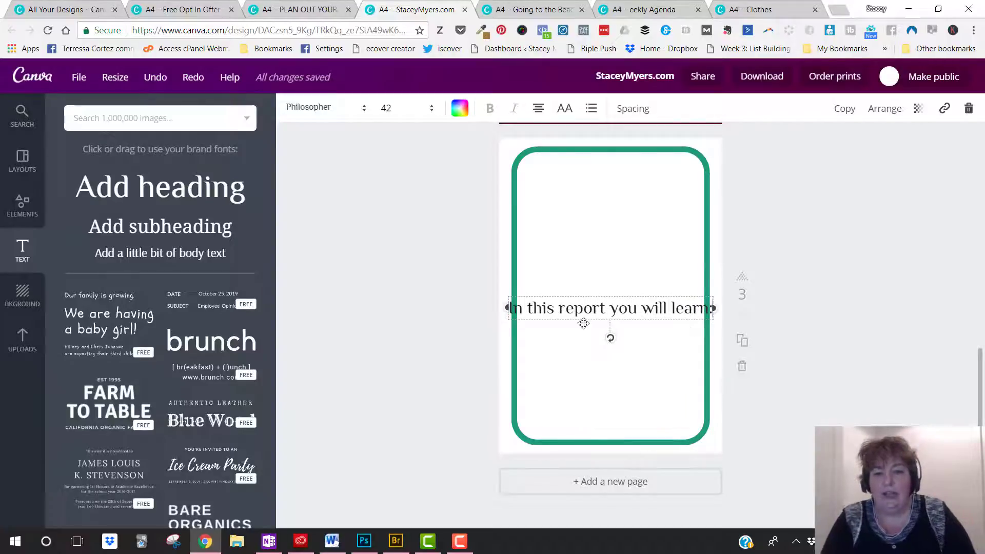
Resize the heading box so the text wraps and adjust its letter and line spacing
drag(714, 308, 581, 168)
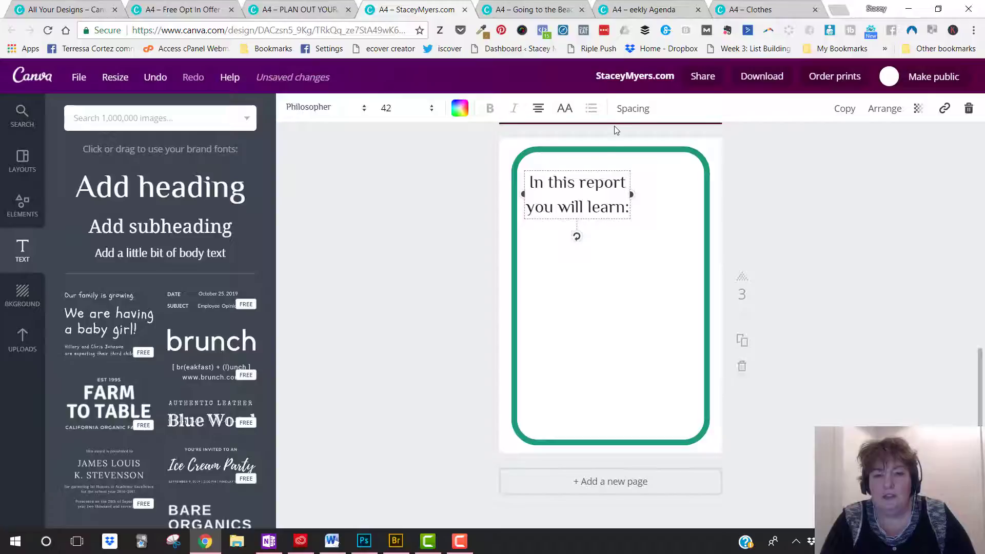
click(633, 108)
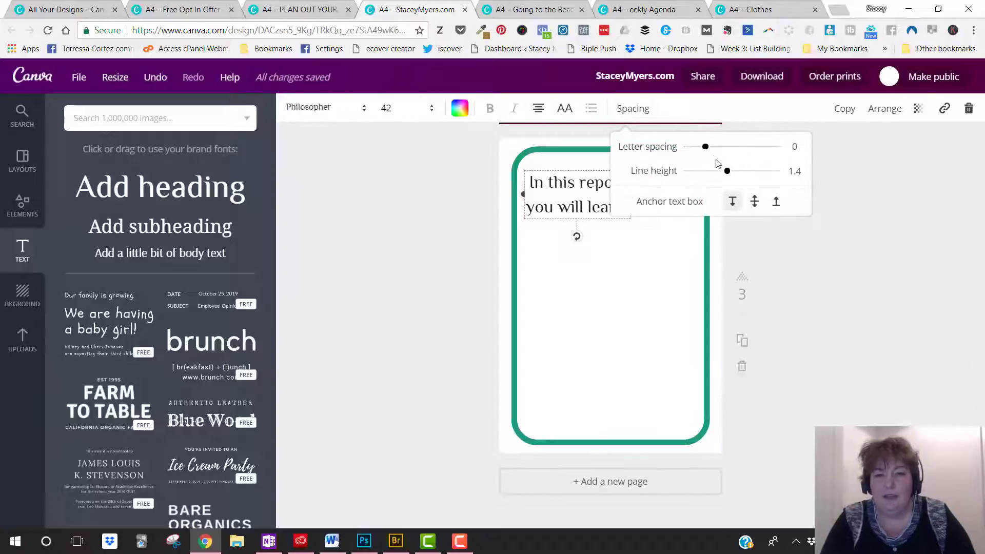
drag(705, 147, 717, 174)
click(381, 222)
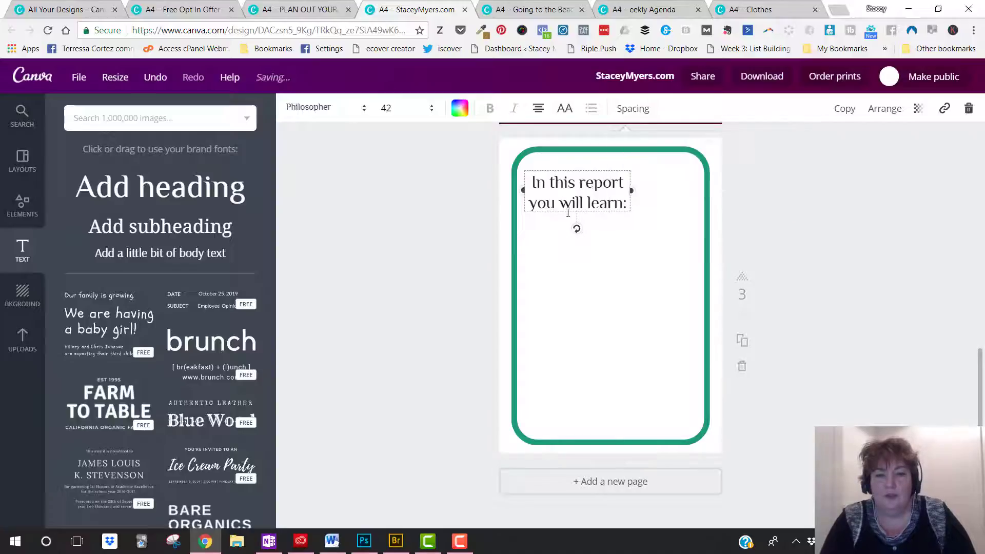
drag(631, 191, 684, 191)
click(611, 302)
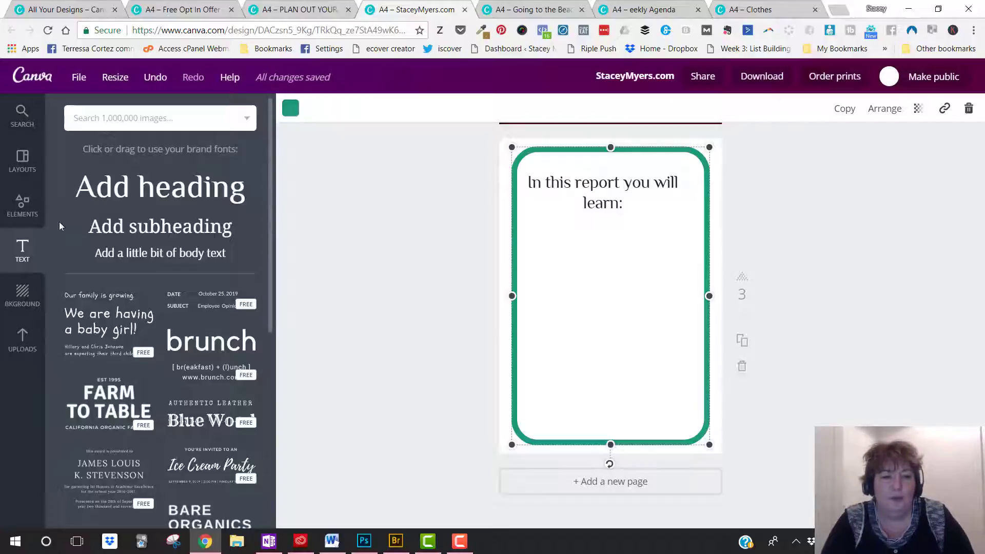
Add the subheading 'The first step you need to take.' directly below the heading, widening its box
click(156, 235)
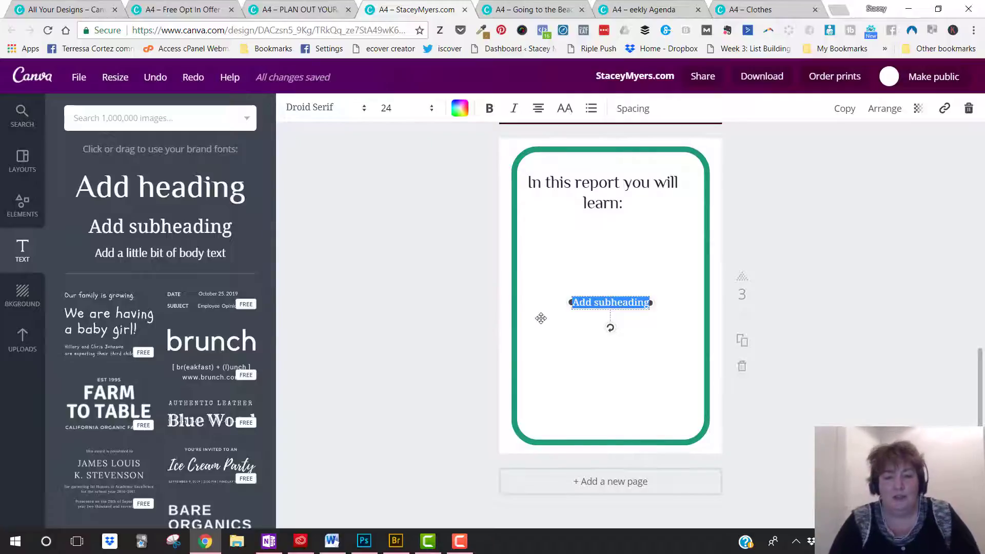
text(The fir)
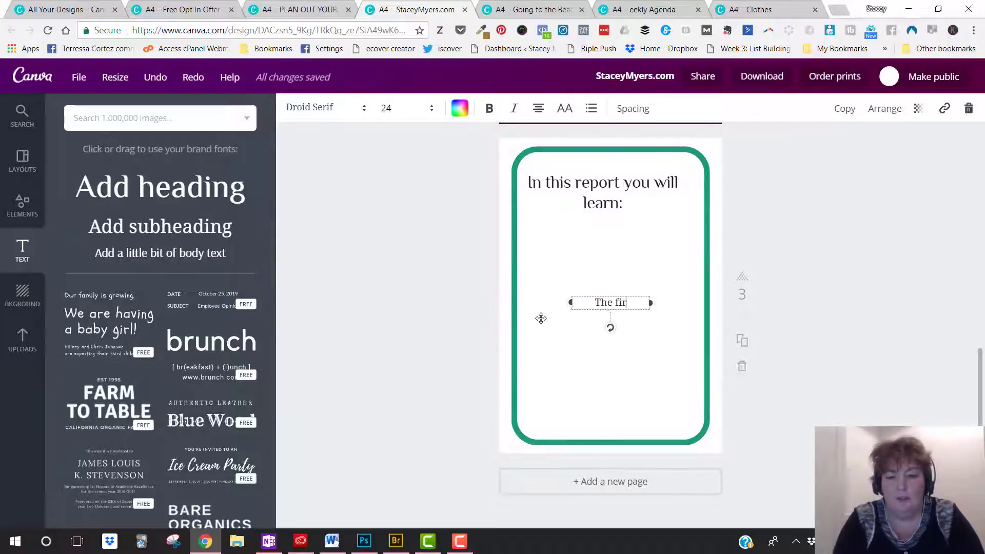
text(st thing)
key(BackSpace)
key(BackSpace)
key(BackSpace)
key(BackSpace)
key(BackSpace)
text(step you need to t)
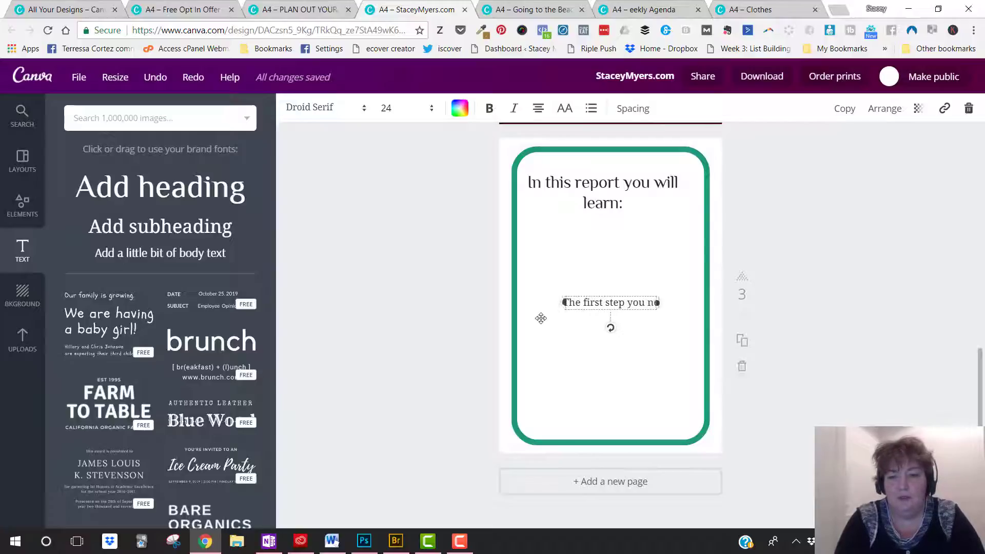
text(ake)
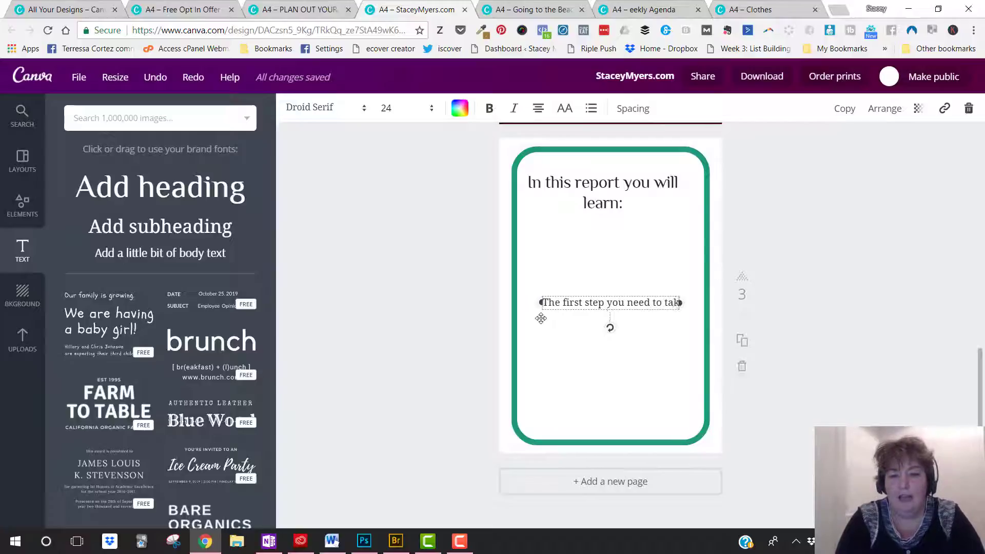
text(.)
key(Return)
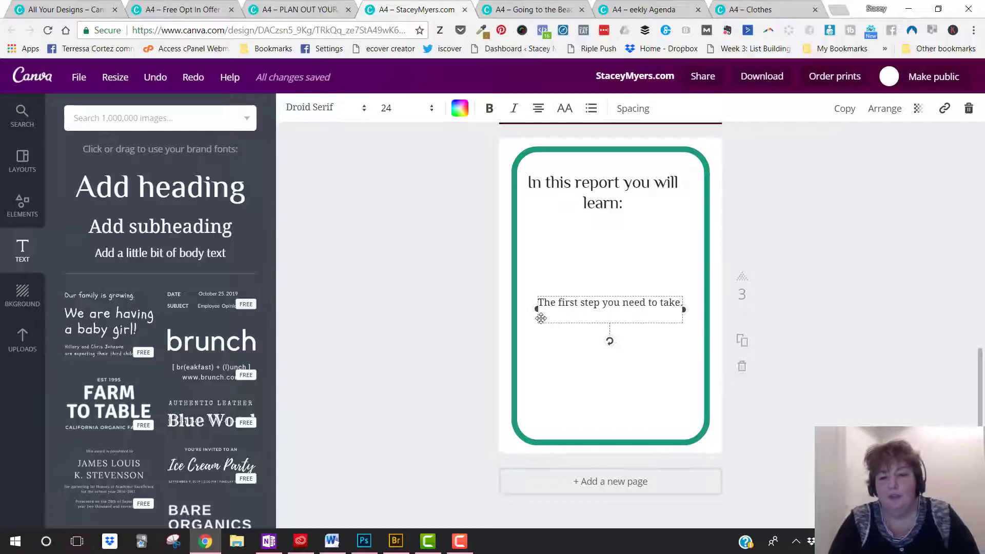
drag(575, 293, 561, 214)
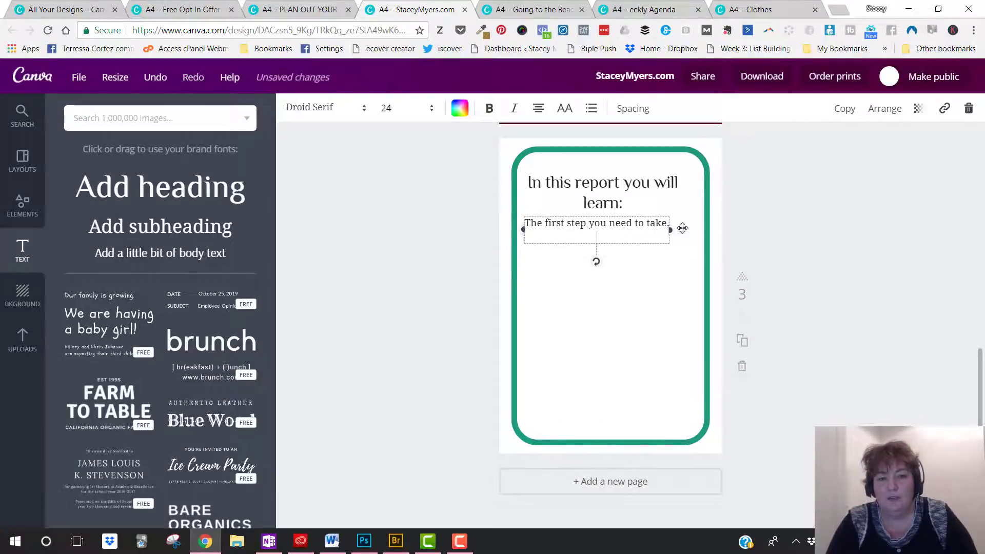
drag(673, 229, 692, 230)
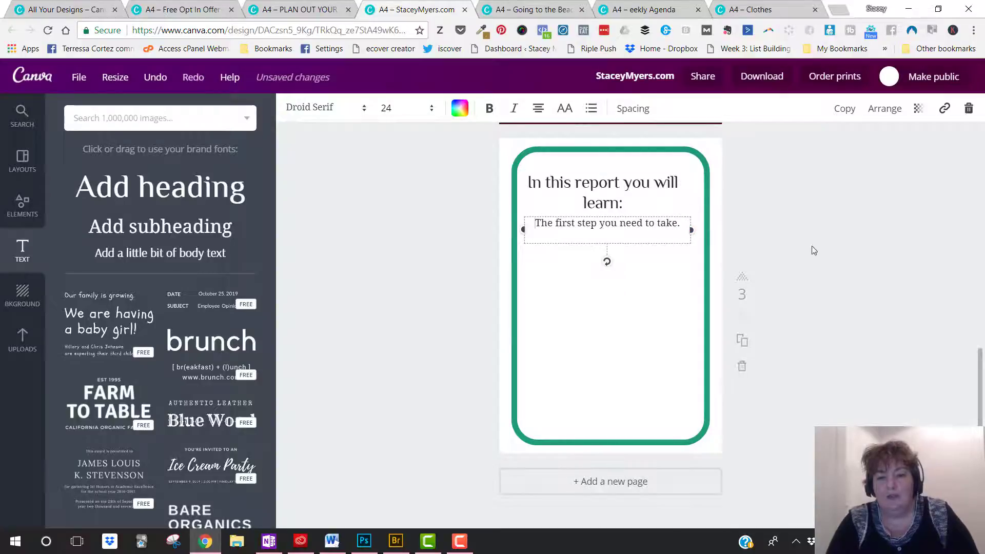
click(551, 377)
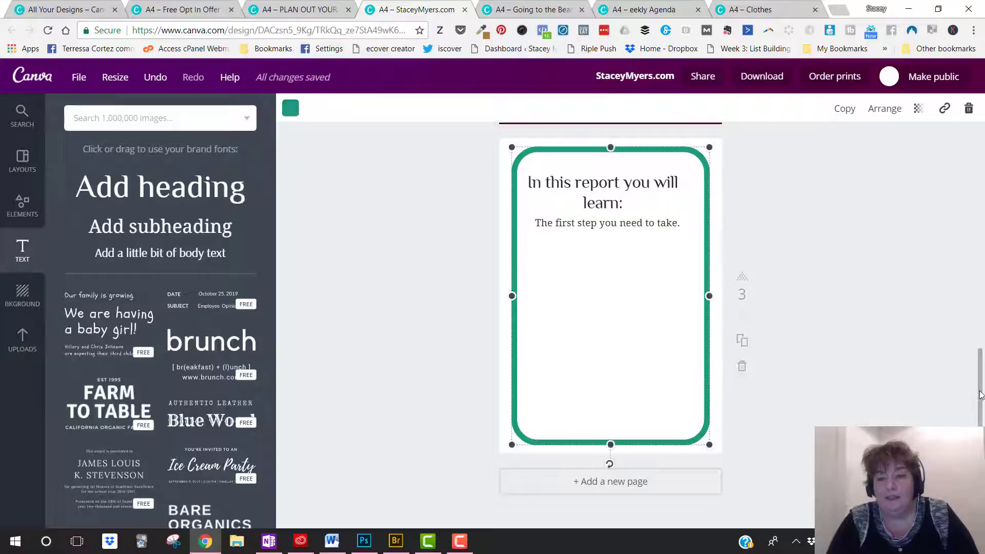
scroll(979, 339, up, 1)
drag(981, 339, 984, 136)
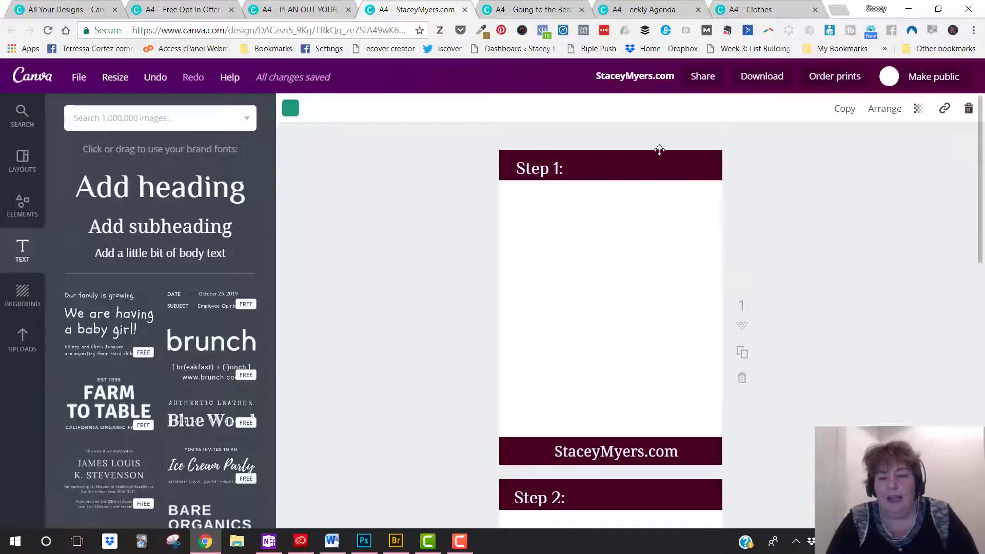
Download the workbook as a PDF - Print file covering all pages
click(762, 77)
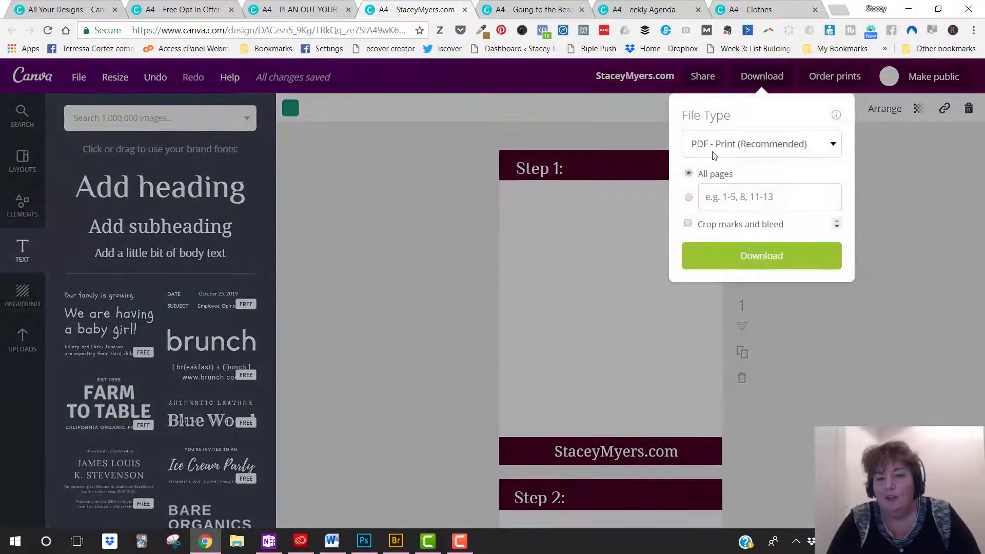
click(766, 149)
click(767, 150)
click(766, 149)
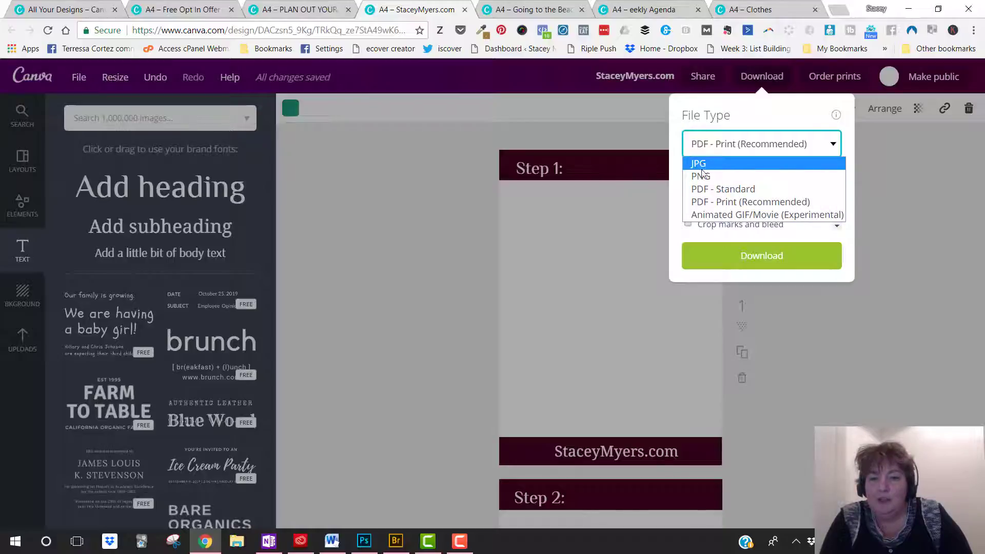
click(902, 217)
click(770, 87)
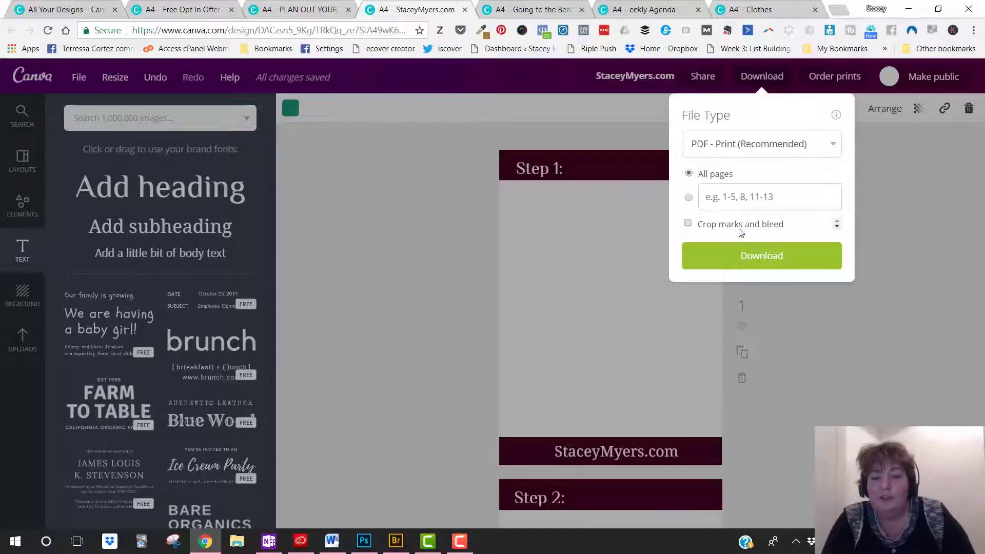
click(760, 257)
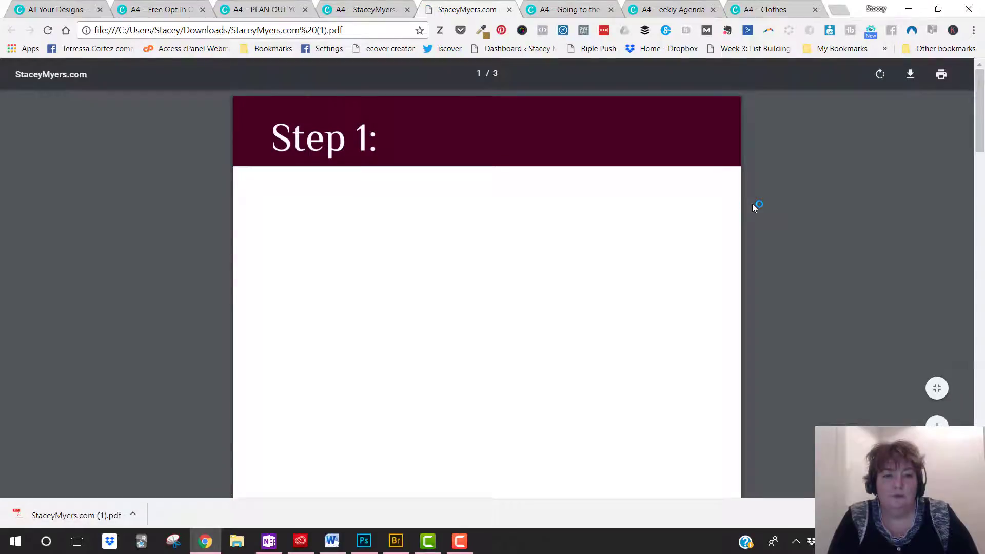
Scroll through the downloaded PDF to check its three pages
mouse_move(981, 78)
mouse_down()
mouse_move(983, 478)
mouse_move(981, 77)
mouse_up()
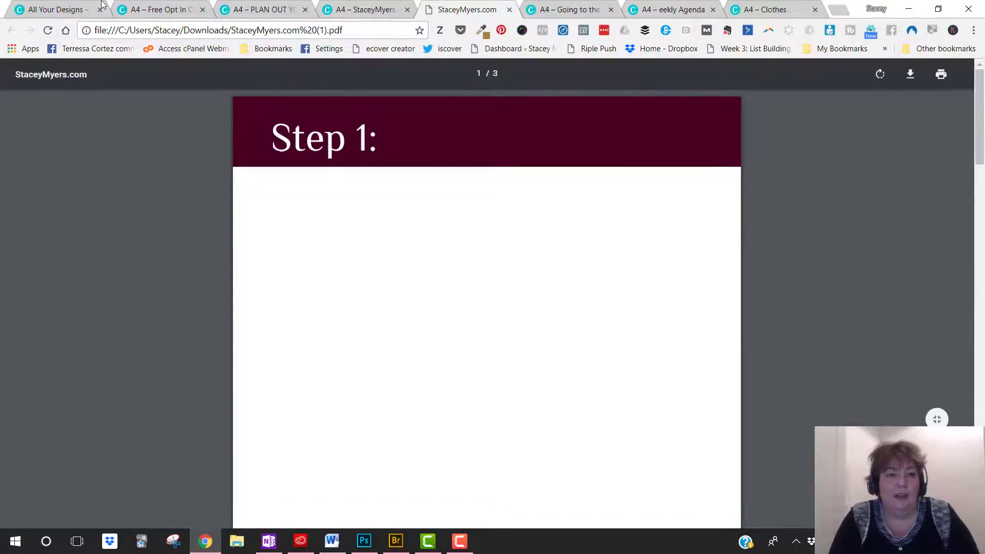
Switch to the 'Going to the Beach' design and choose PNG as the download file type
click(579, 10)
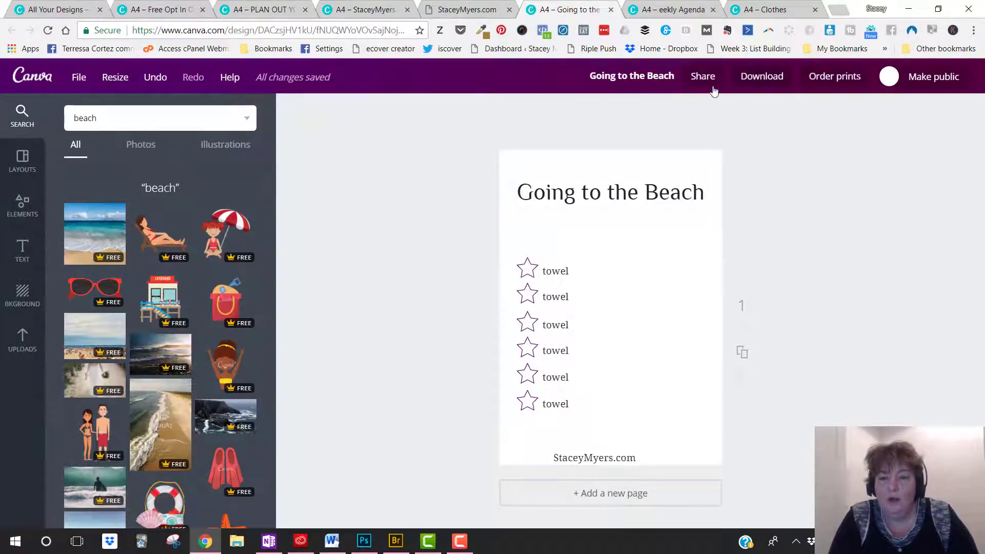
click(762, 77)
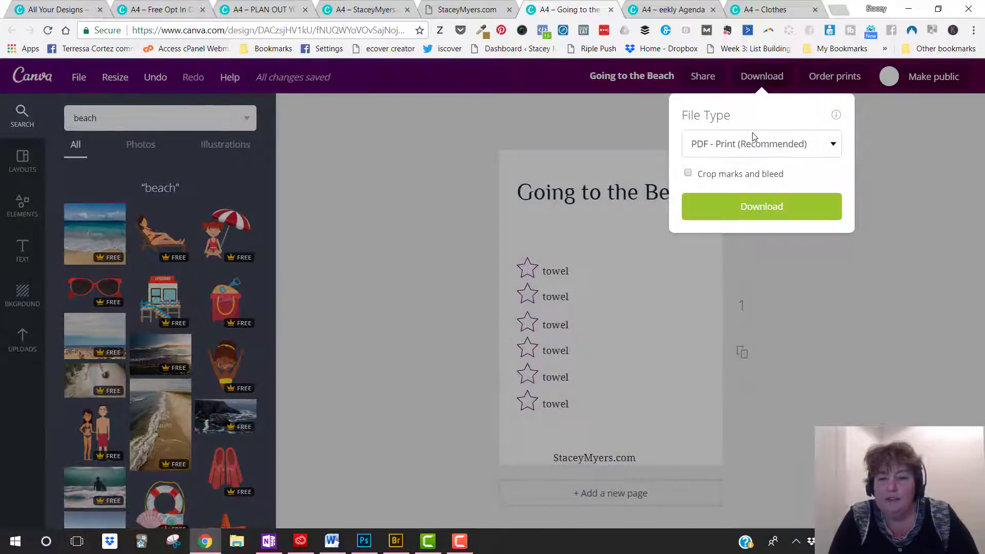
click(833, 146)
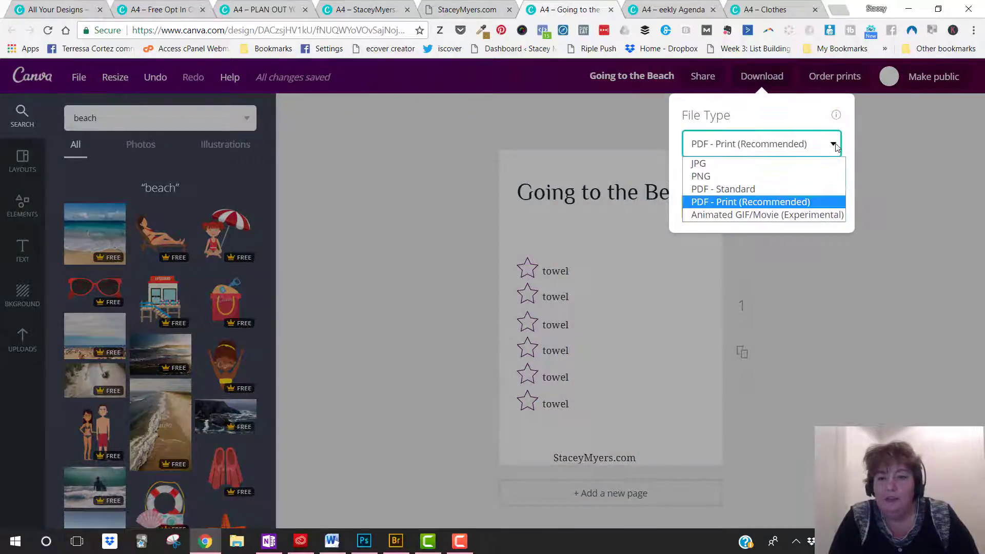
click(702, 177)
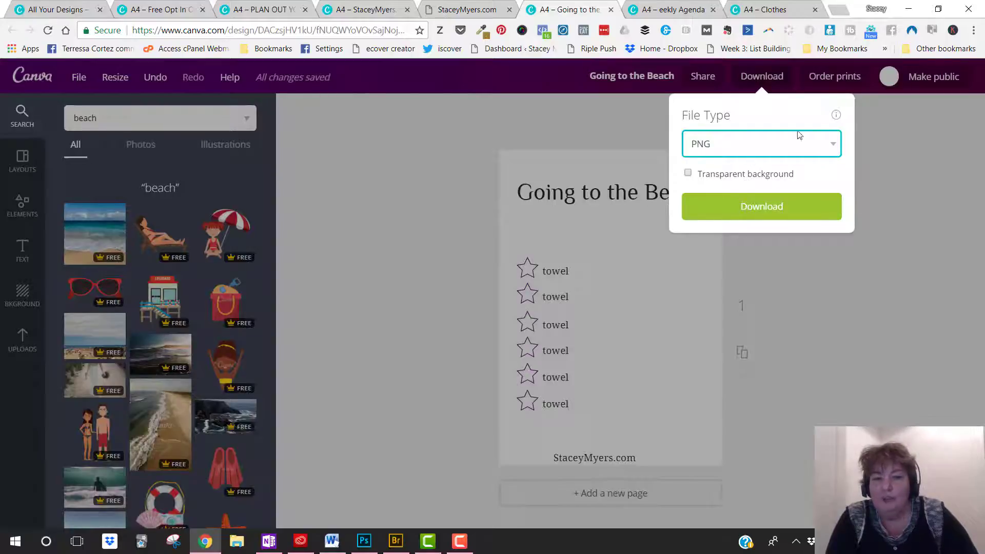
Place the umbrella girl illustration on a new second page, aligned to its left edge
click(885, 269)
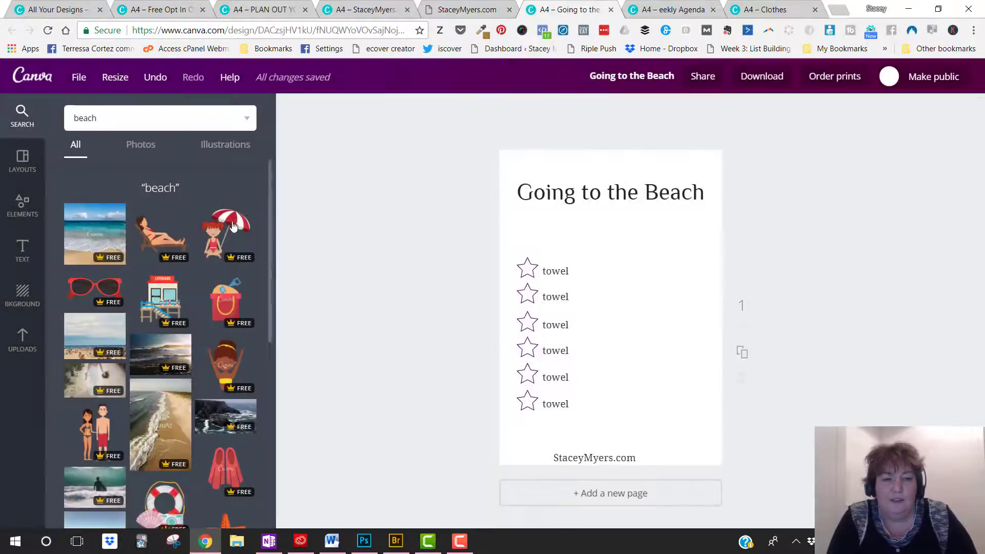
click(231, 229)
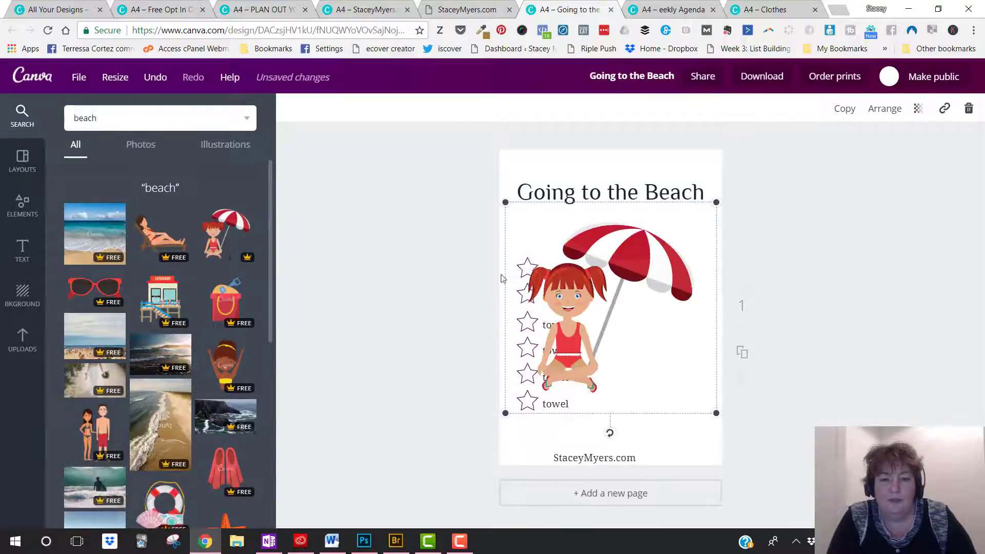
click(604, 495)
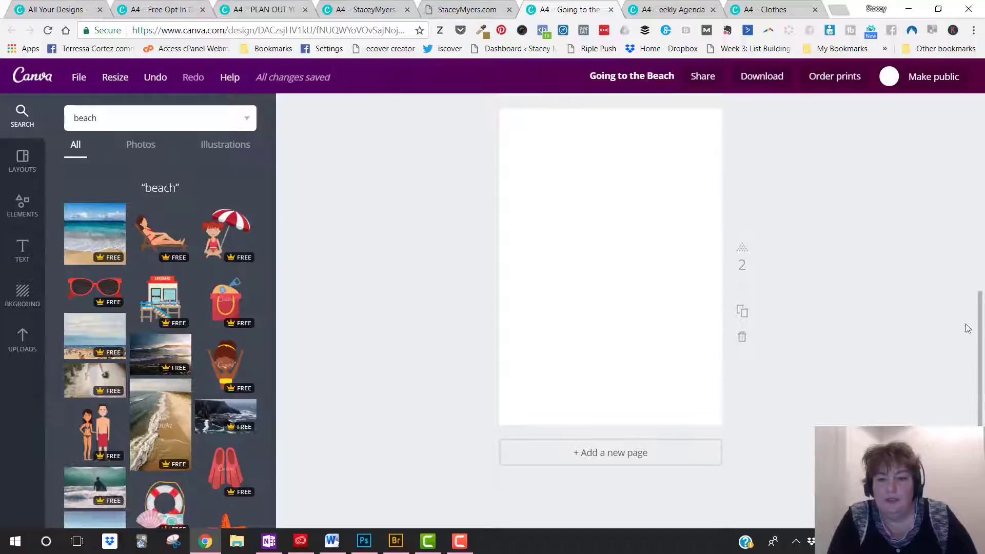
drag(226, 236, 598, 261)
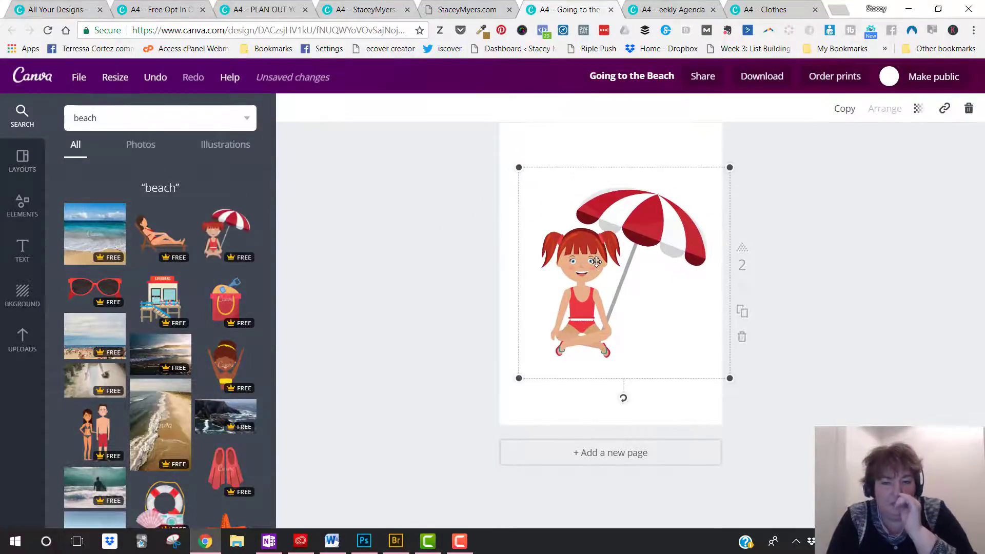
mouse_move(634, 243)
mouse_down()
mouse_move(616, 232)
mouse_move(640, 230)
mouse_up()
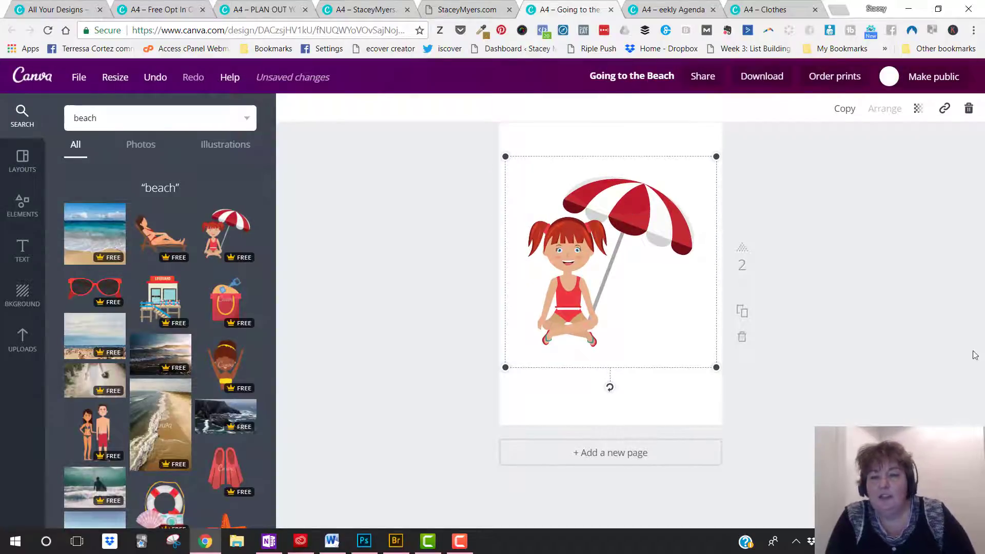
Delete the second page and remove the umbrella girl illustration from page 1
scroll(873, 339, up, 1)
click(740, 386)
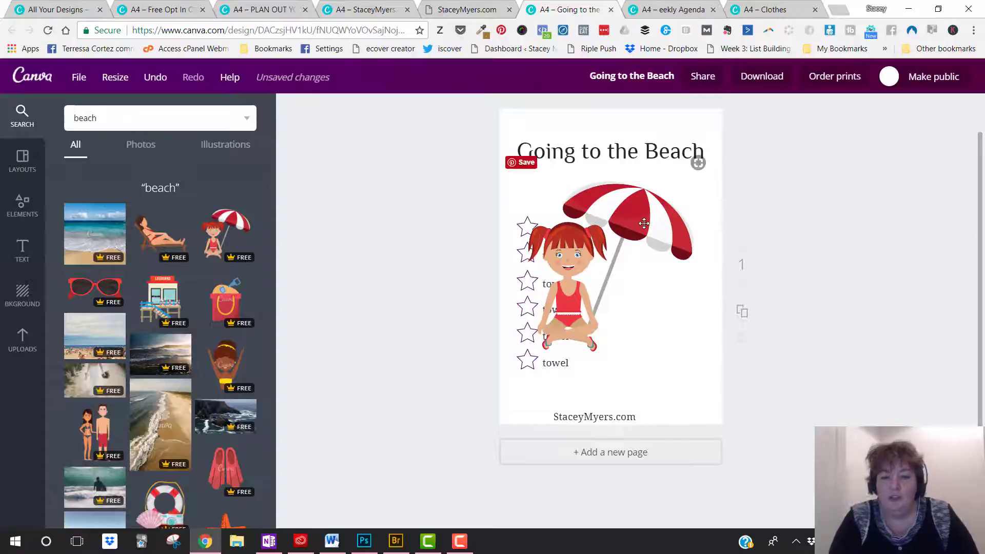
click(644, 224)
key(Delete)
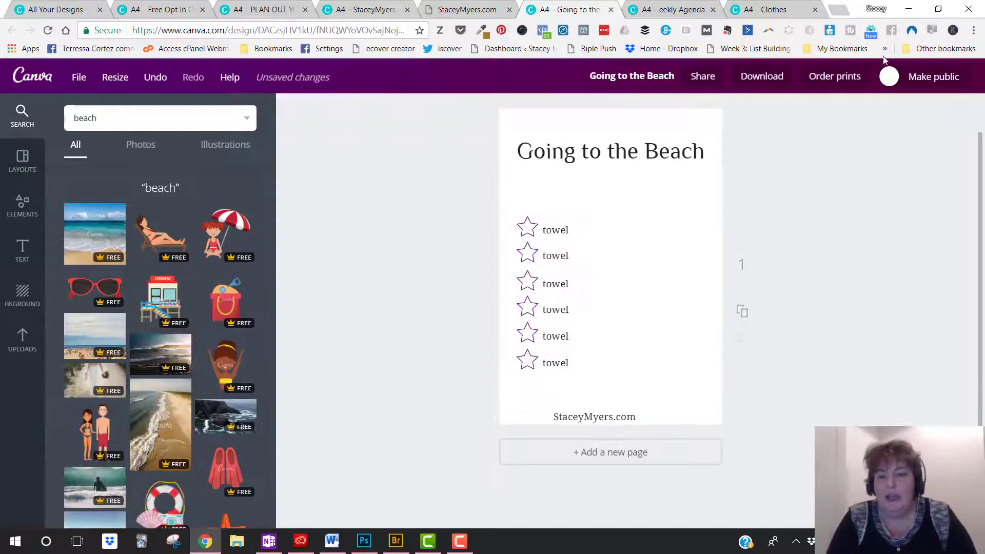
Choose PNG as the download file type for the 'Going to the Beach' checklist
click(753, 82)
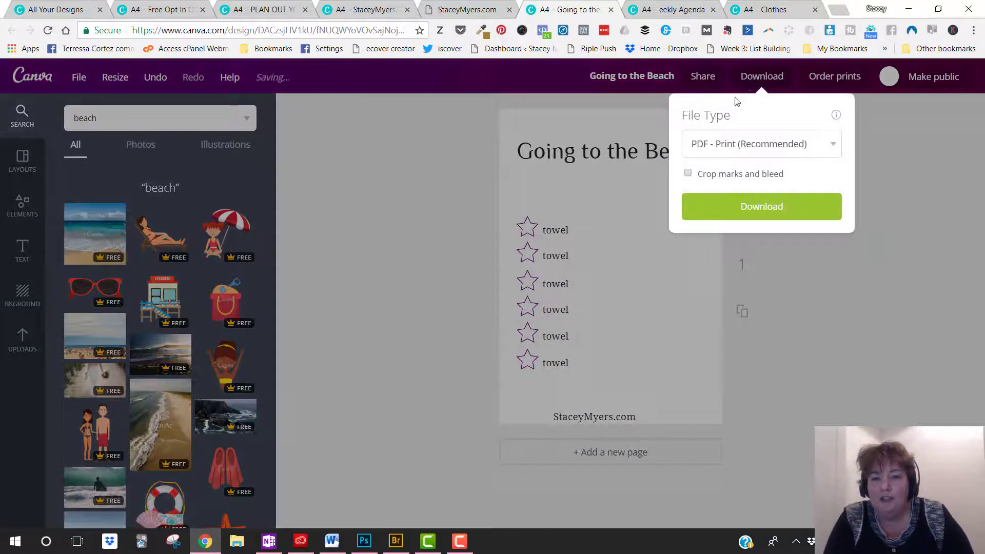
click(750, 149)
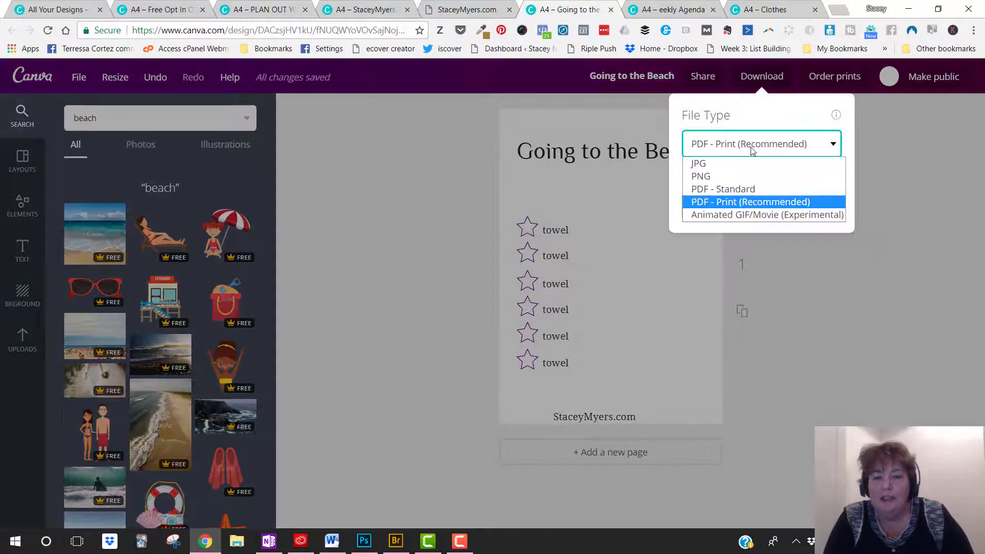
click(716, 176)
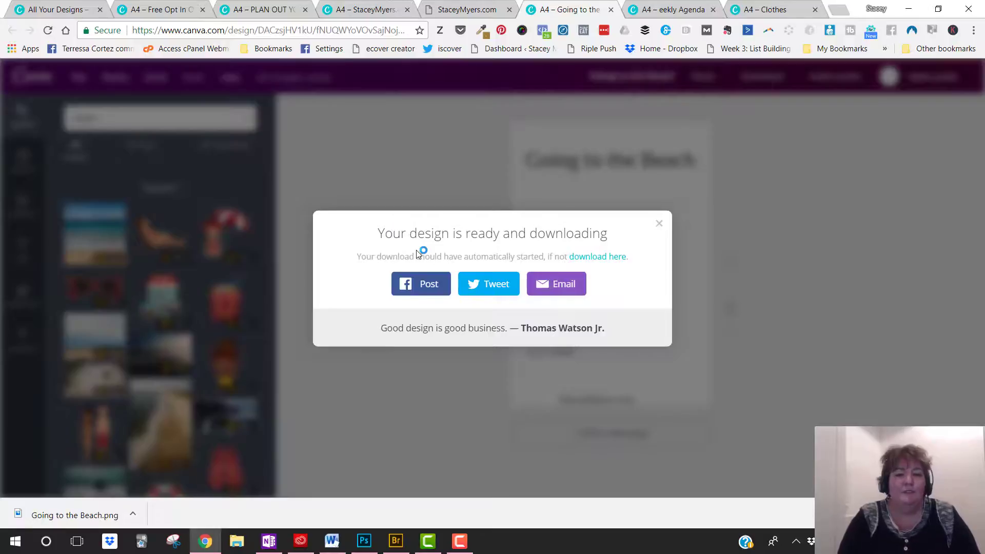
click(659, 225)
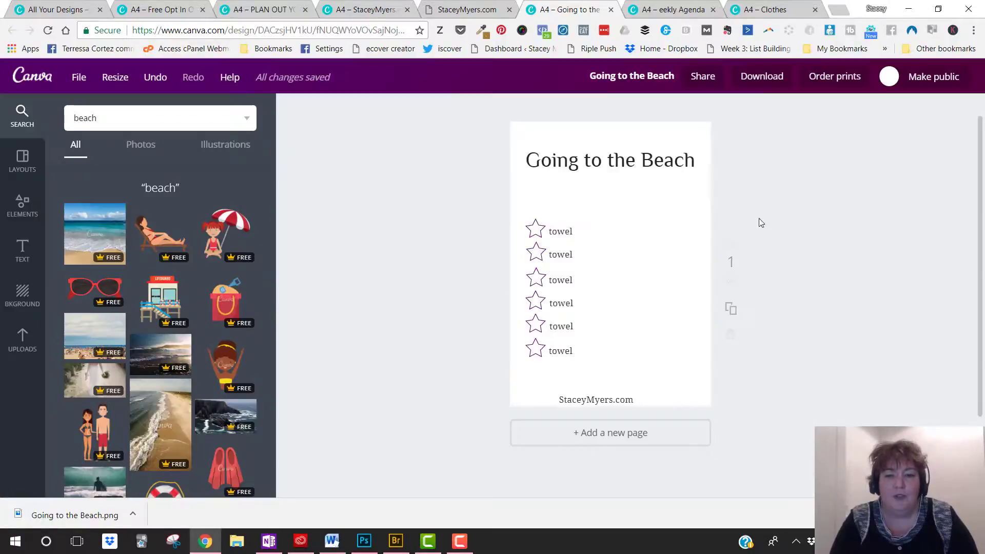